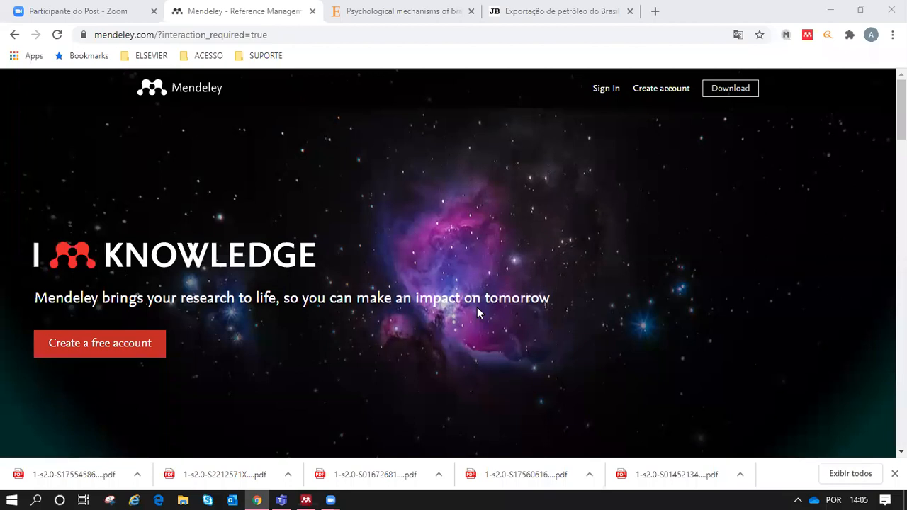
Step: Open the Mendeley Desktop for Windows download page in Chrome, then minimize the browser
left_click(306, 500)
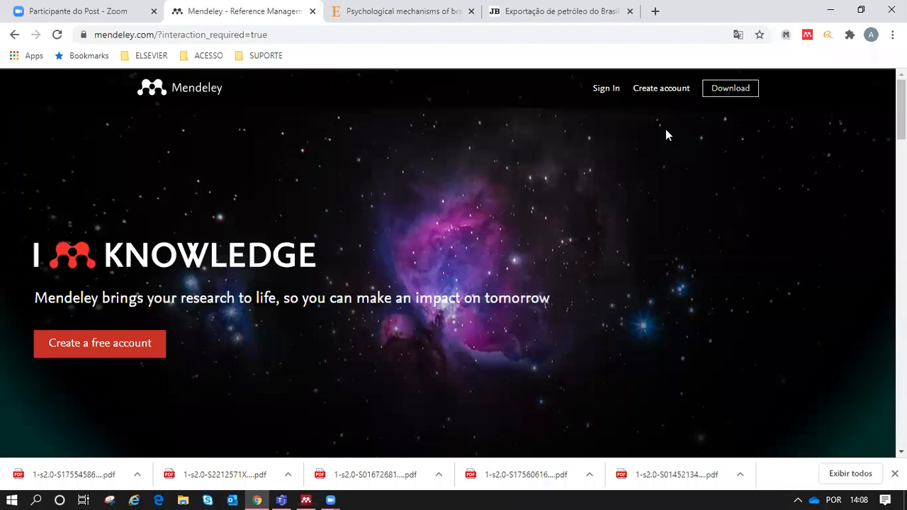
left_click(735, 97)
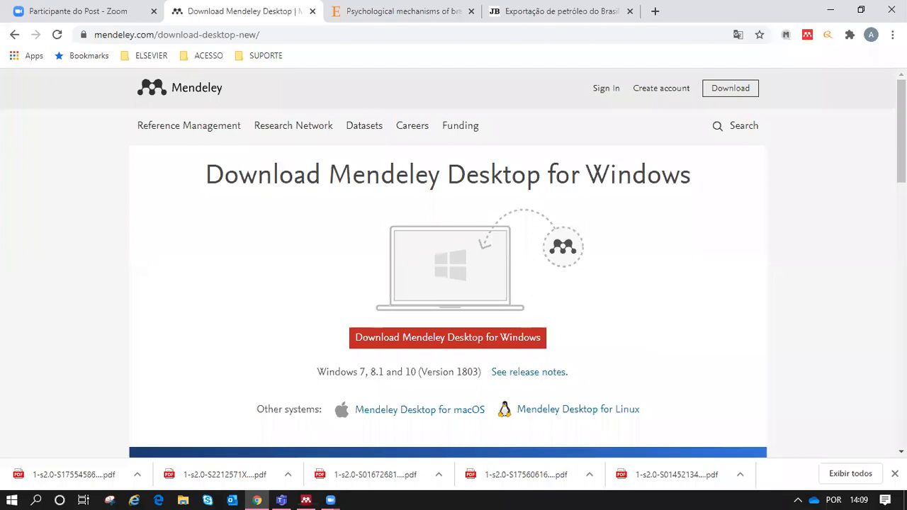
left_click(833, 15)
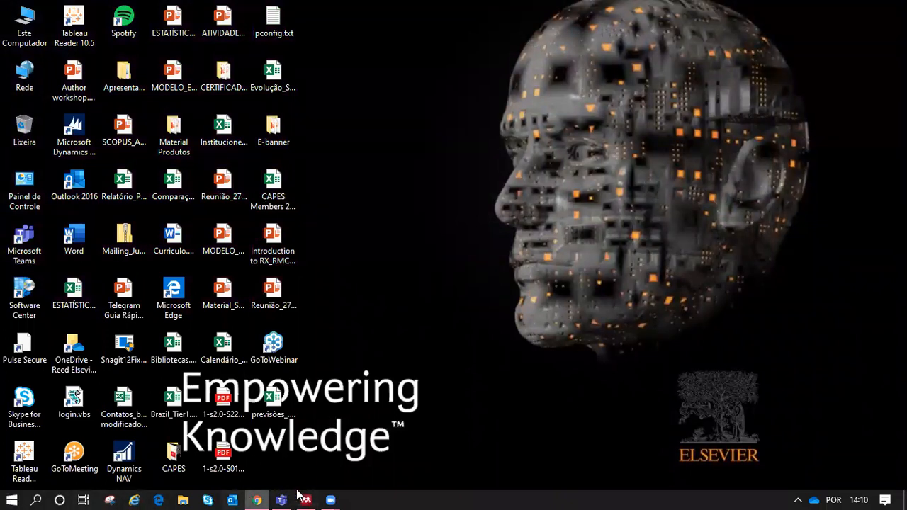
Step: Leave Chrome minimized so the Windows desktop and its icons stay visible
mouse_move(314, 496)
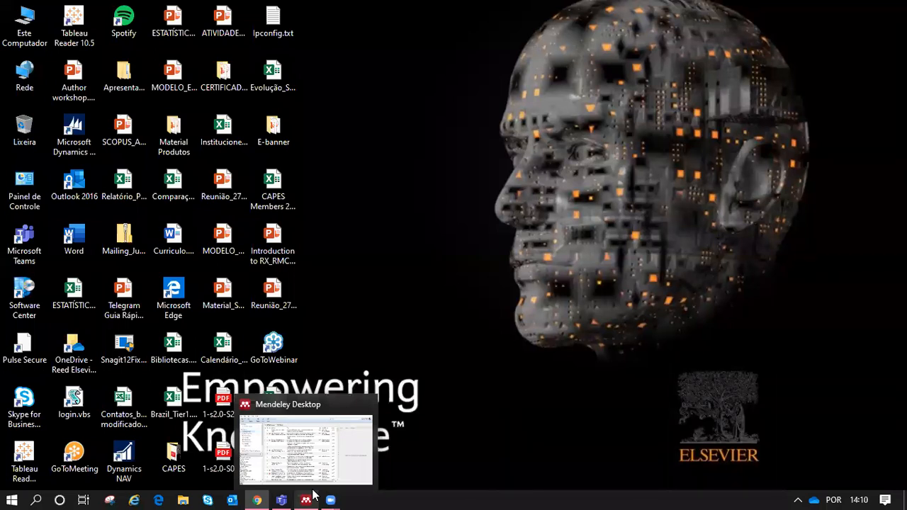
left_click(312, 496)
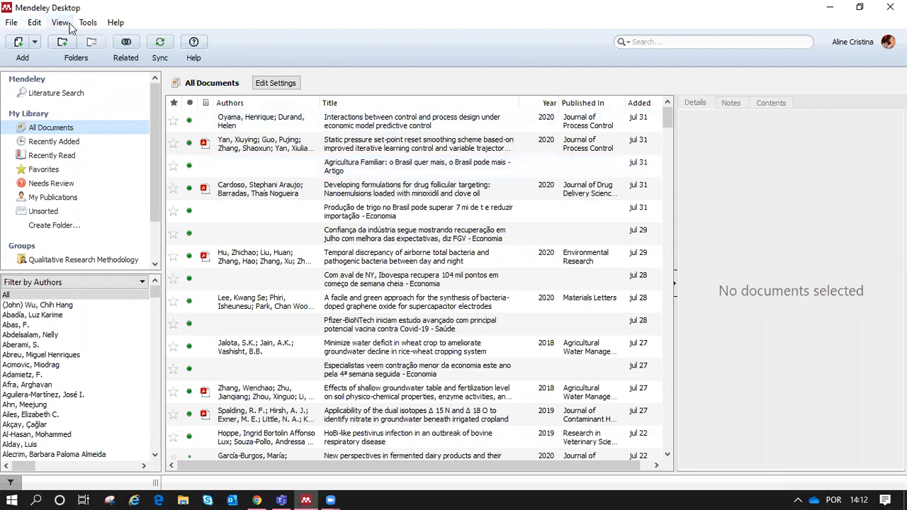
left_click(12, 24)
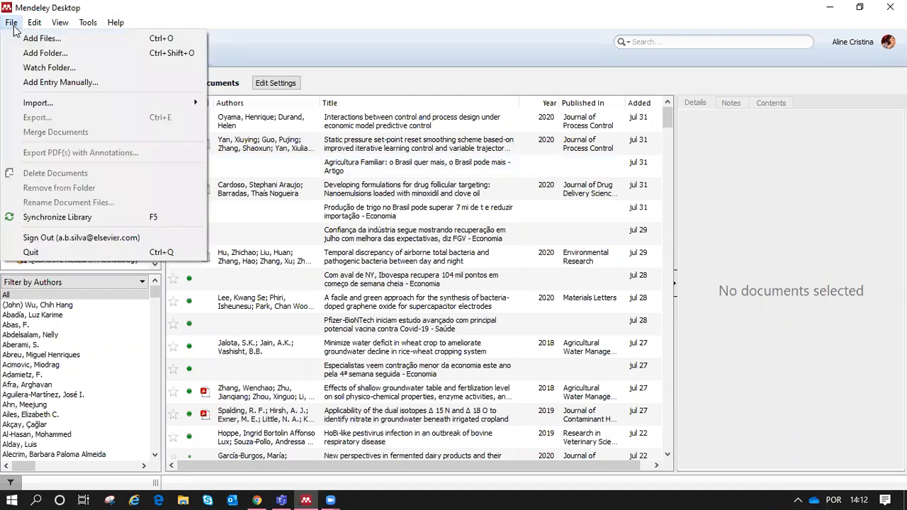
left_click(50, 40)
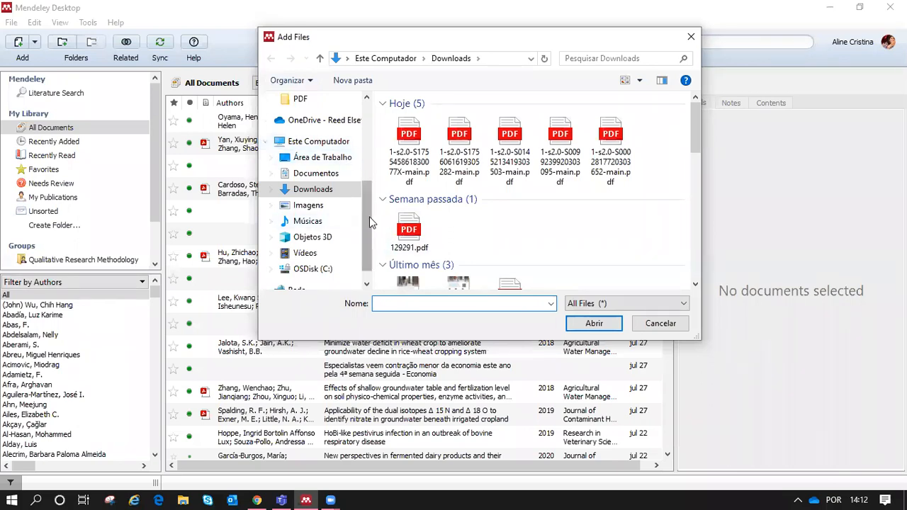
scroll(369, 205, "up", 3)
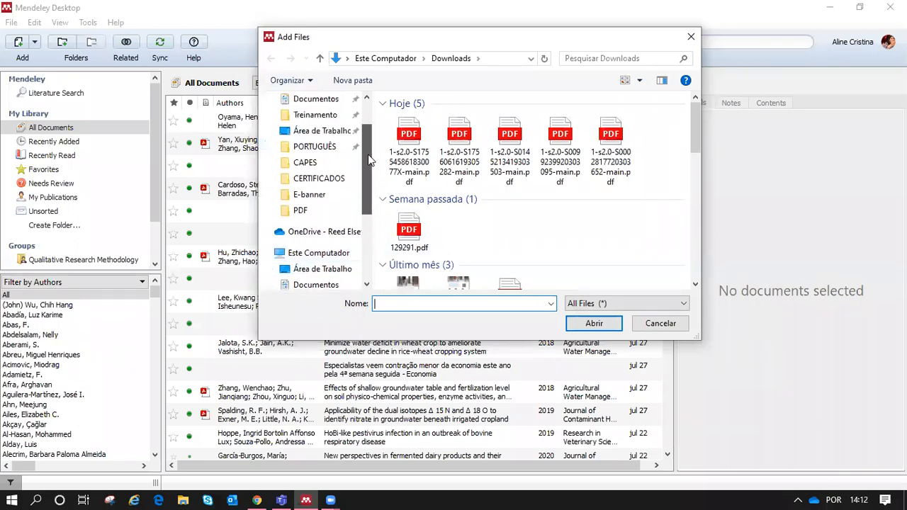
scroll(369, 155, "up", 1)
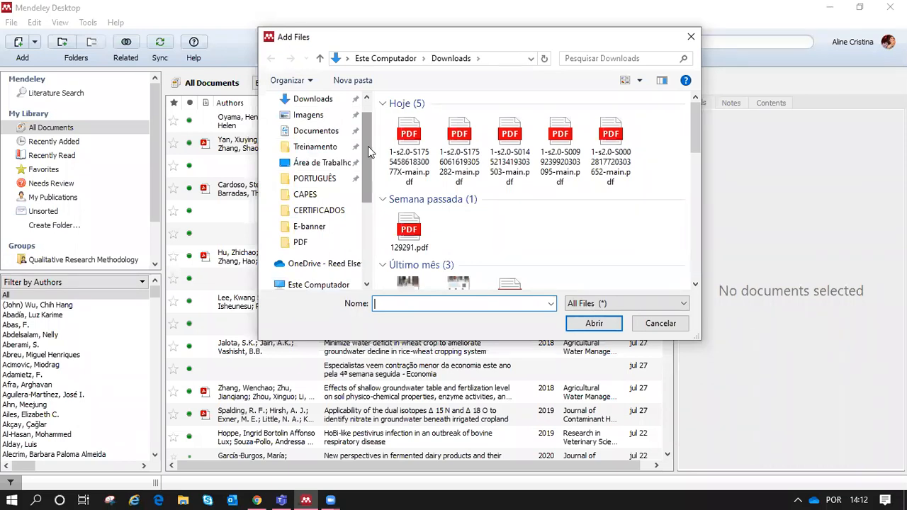
left_click(367, 285)
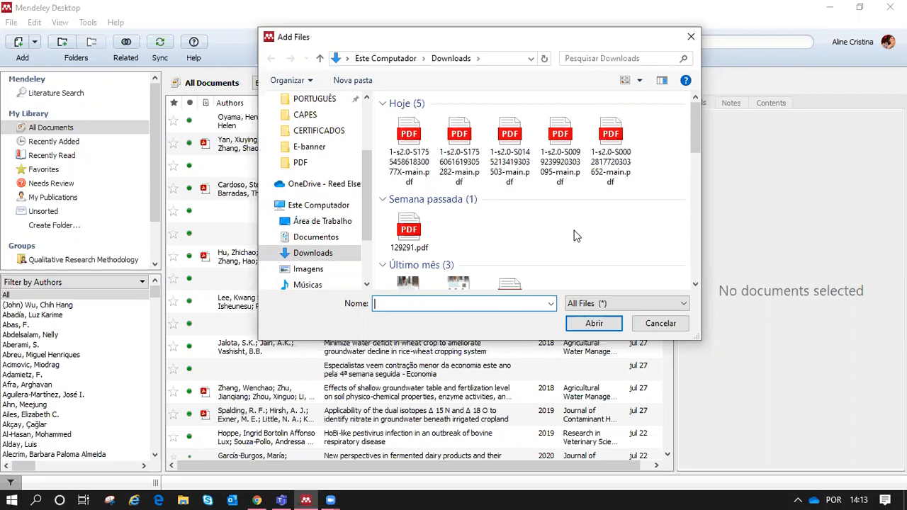
left_click(611, 151)
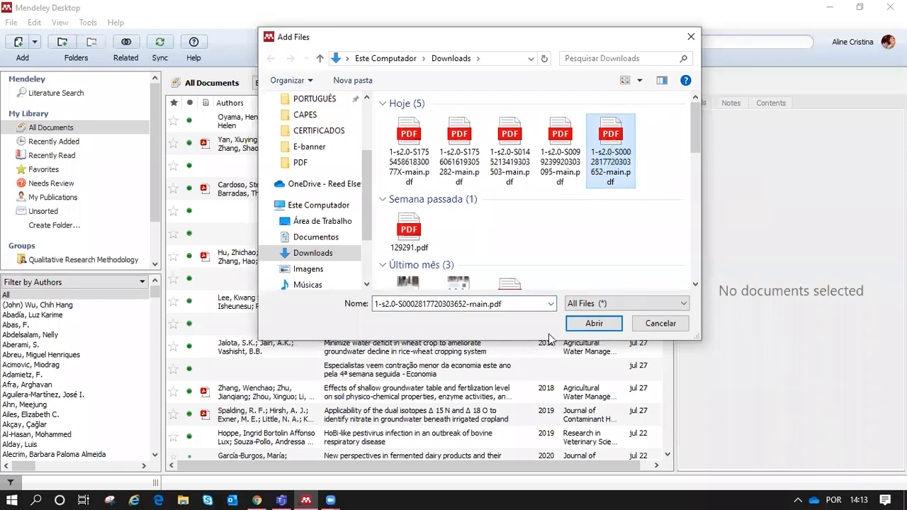
left_click(594, 324)
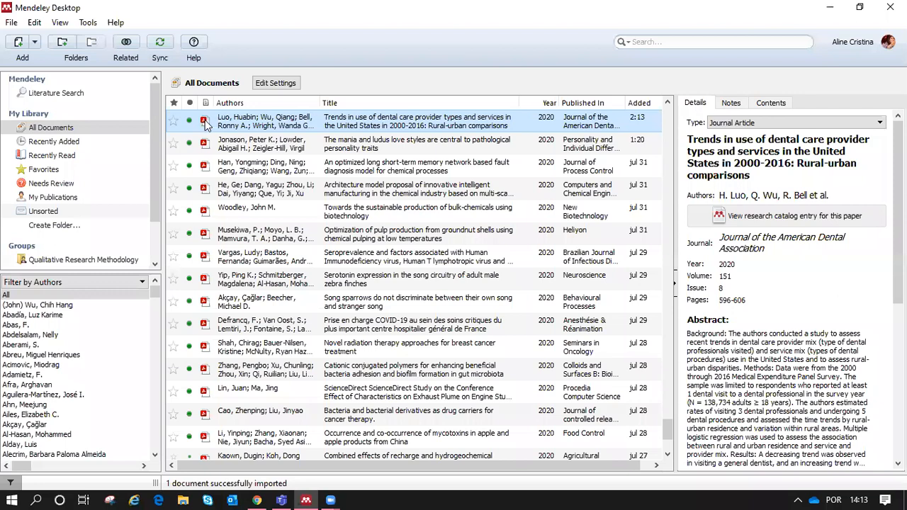
double_click(373, 124)
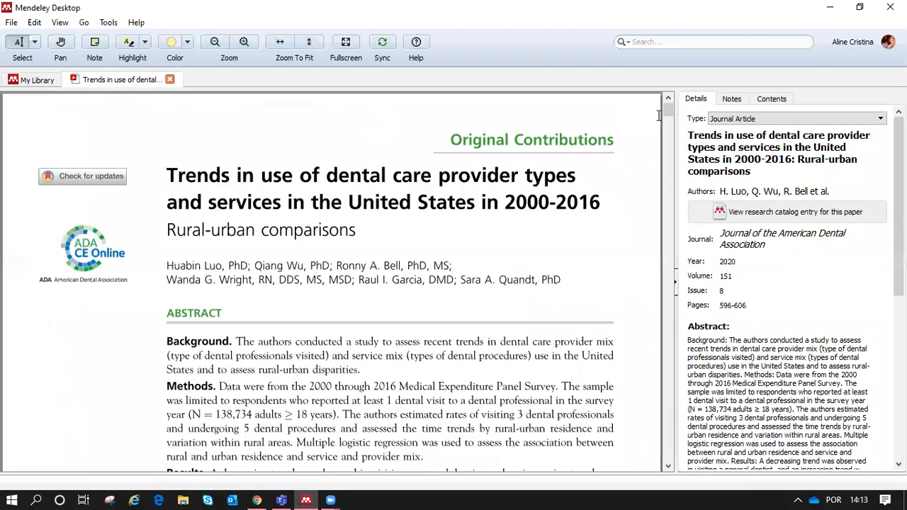
left_click_drag(670, 110, 682, 176)
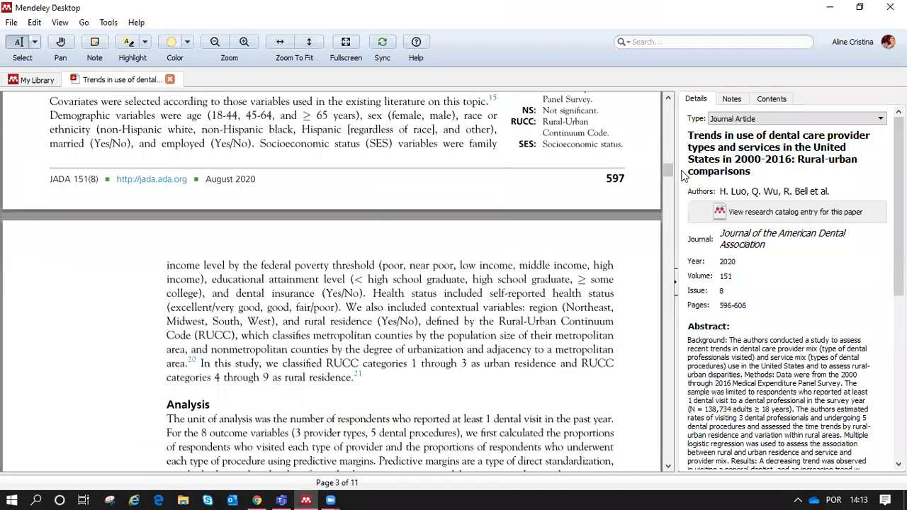
left_click(169, 80)
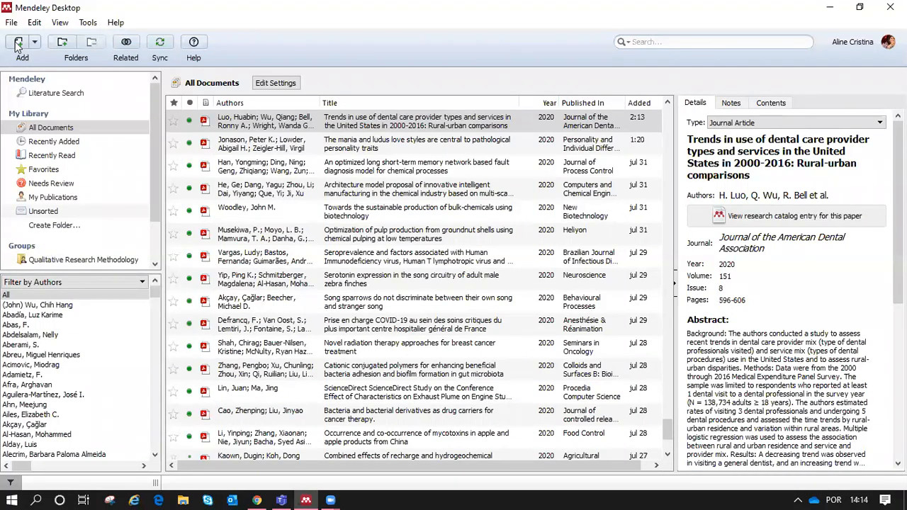
left_click(17, 44)
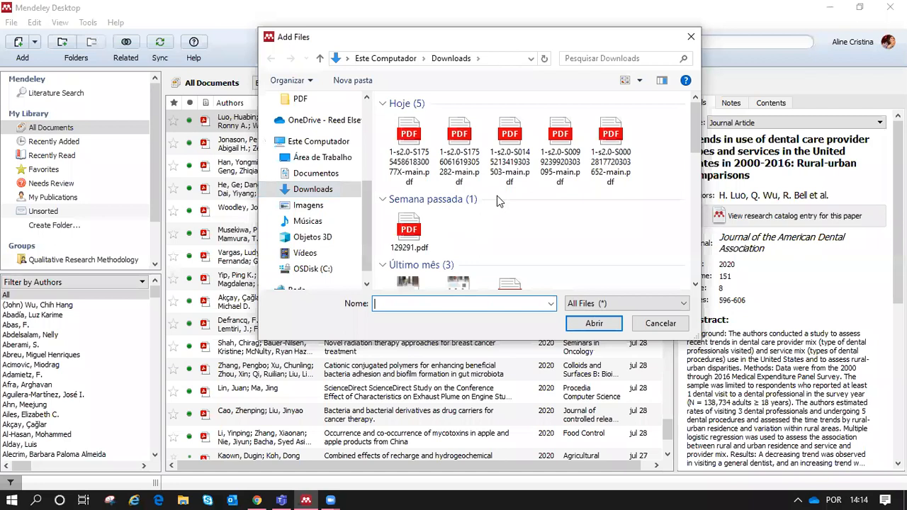
left_click(560, 149)
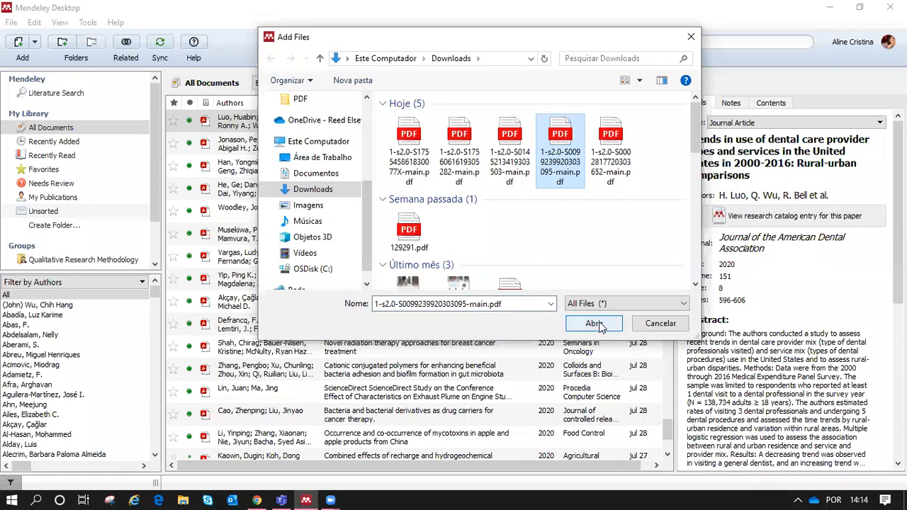
left_click(594, 324)
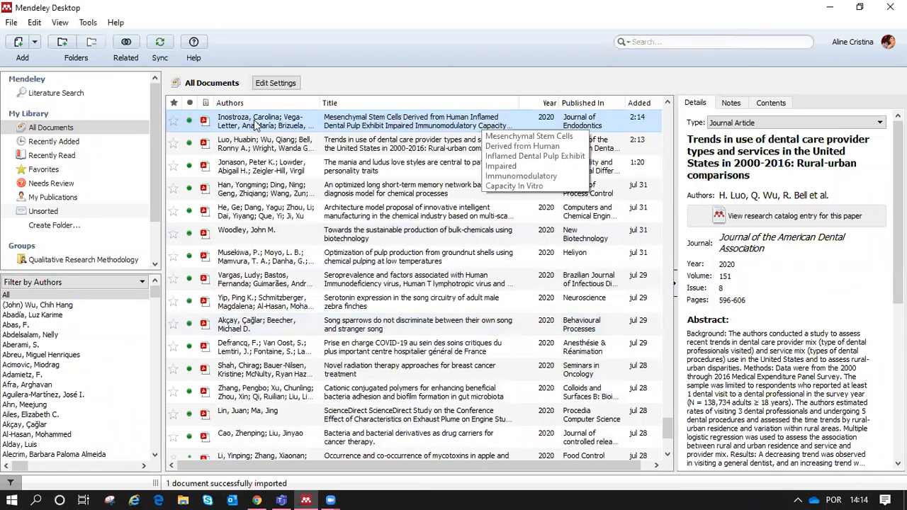
Step: Open the new mesenchymal stem cells article's 10-page PDF and scroll through it
left_click(205, 119)
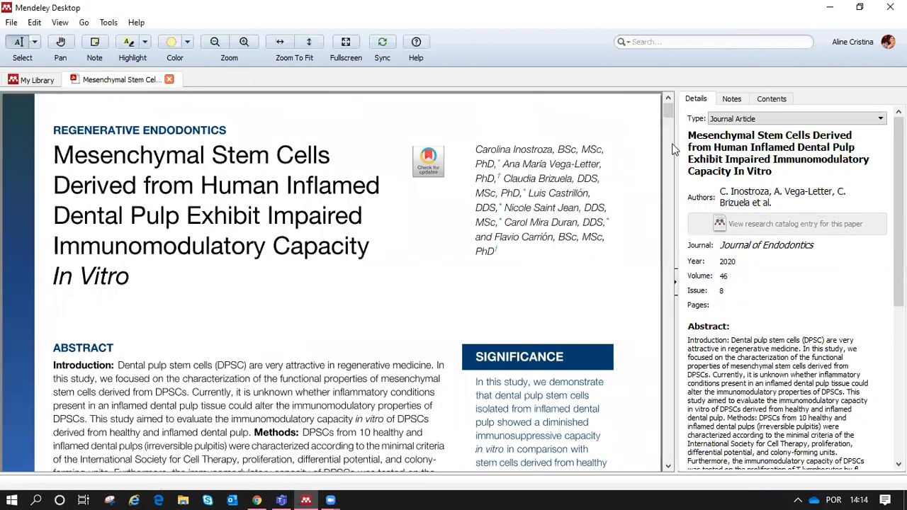
scroll(669, 196, "down", 15)
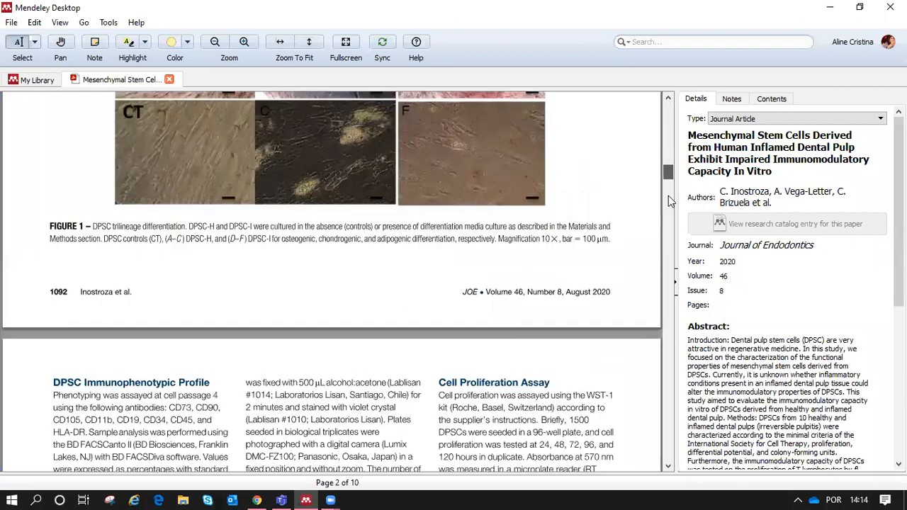
left_click_drag(668, 196, 672, 104)
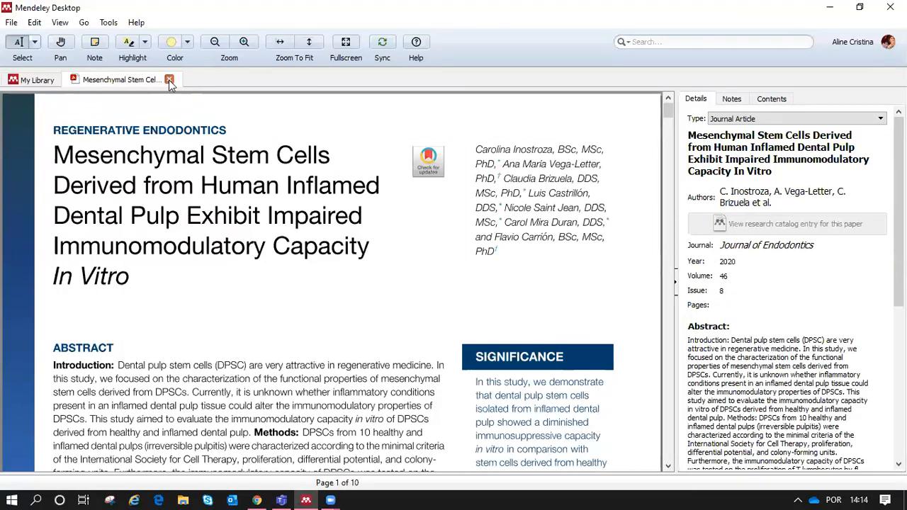
key("ctrl+w")
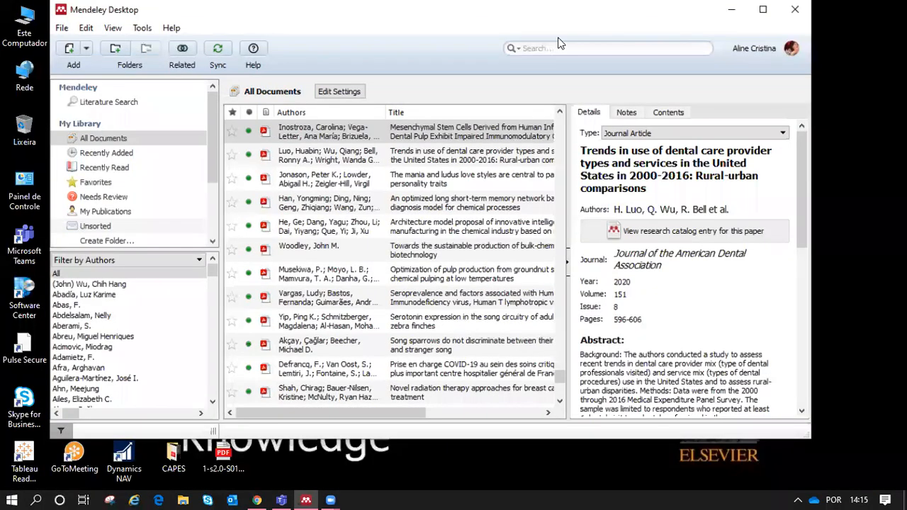
mouse_move(559, 38)
left_mouse_down()
mouse_move(598, 49)
mouse_move(572, 39)
left_mouse_up()
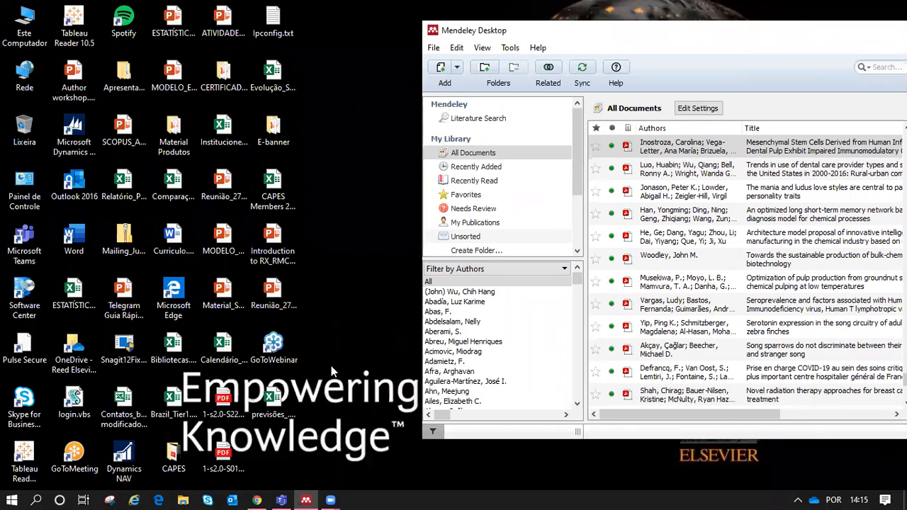
left_click(224, 457)
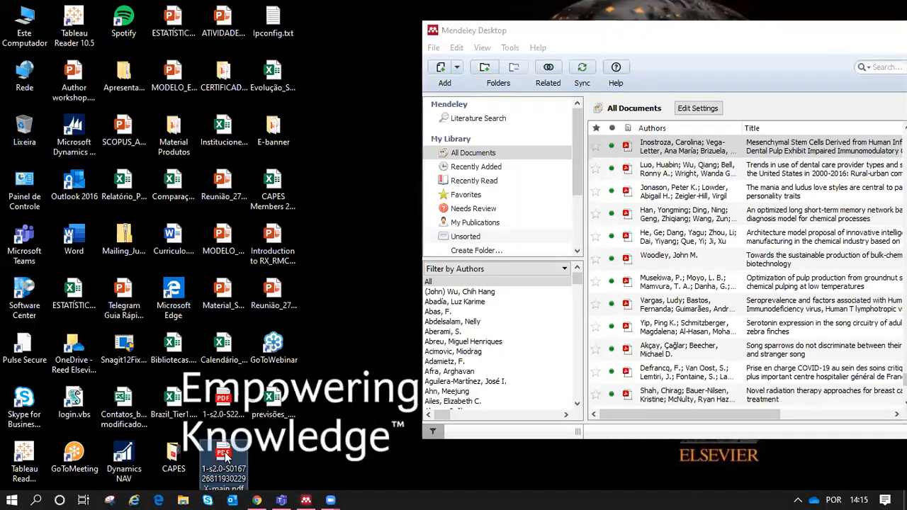
double_click(224, 458)
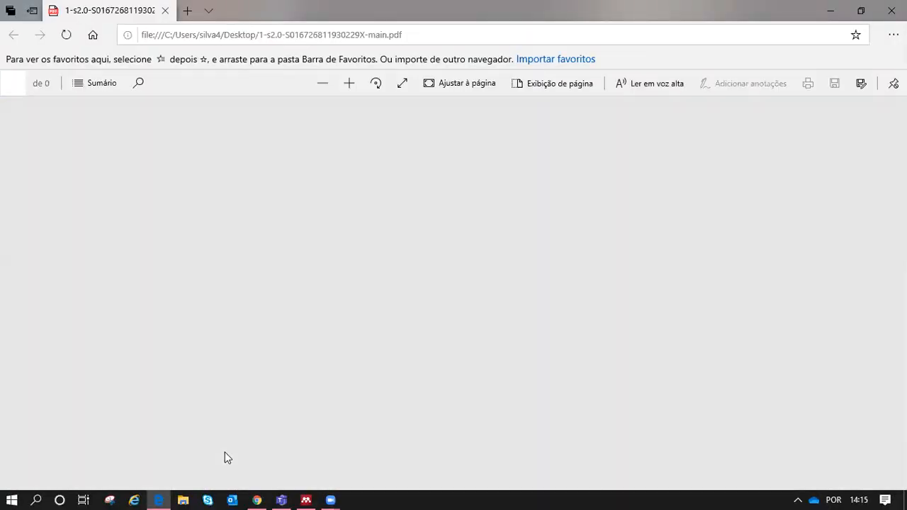
left_click(348, 83)
left_click(350, 83)
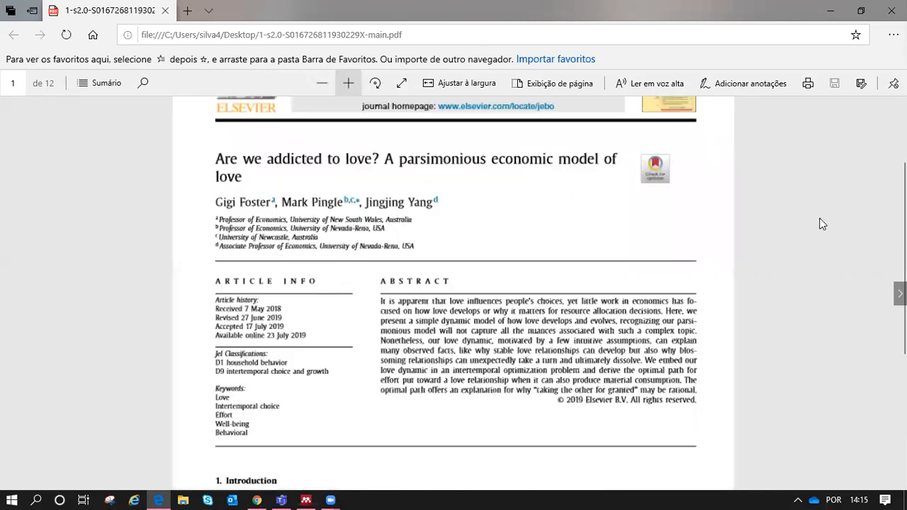
mouse_move(902, 234)
left_mouse_down()
mouse_move(902, 173)
mouse_move(902, 220)
left_mouse_up()
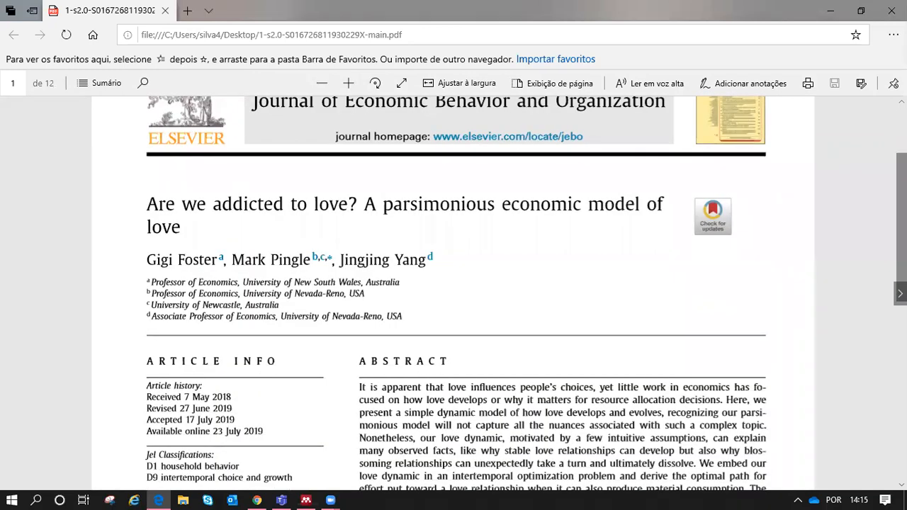
left_click(900, 293)
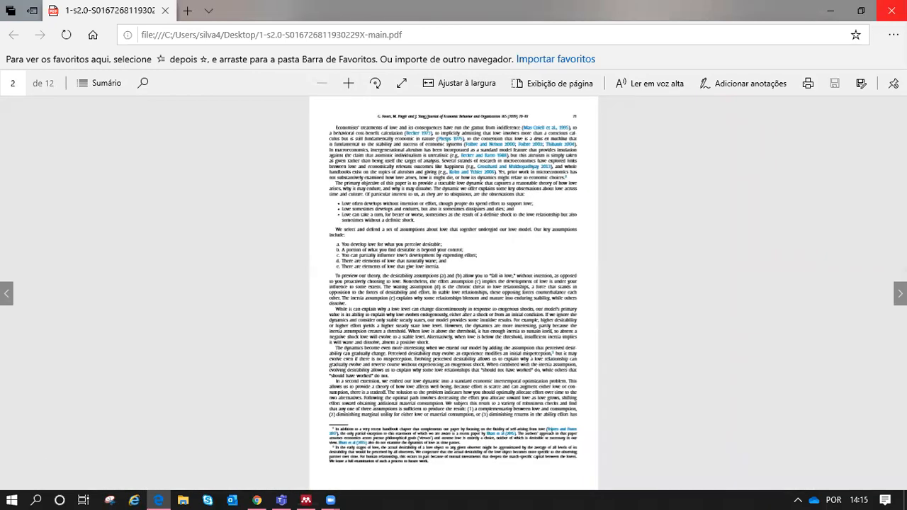
left_click(892, 10)
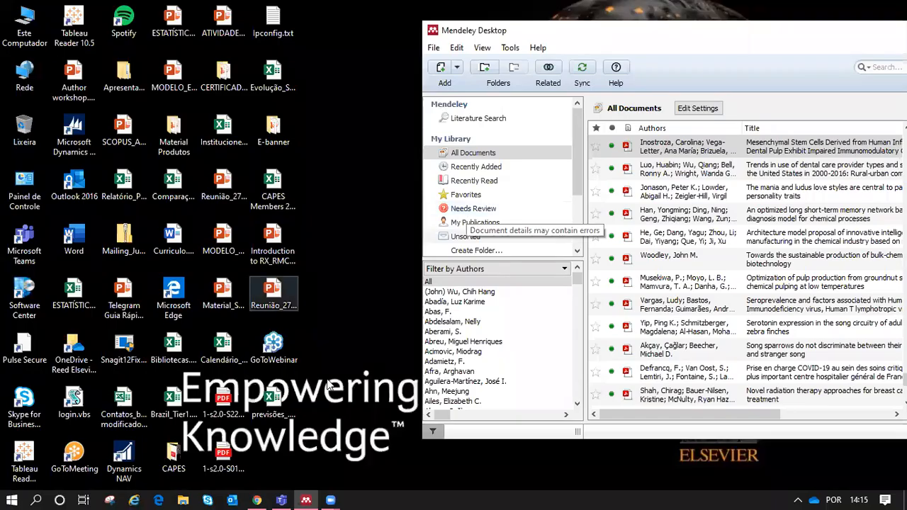
Step: Drag the 'Are we addicted to love?' PDF from the desktop into All Documents, then maximize Mendeley
left_click(222, 450)
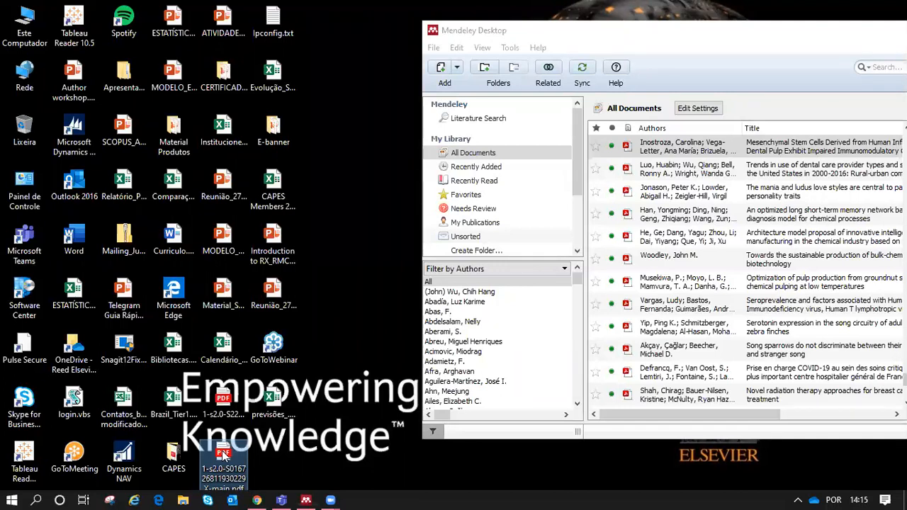
left_click_drag(223, 456, 363, 275)
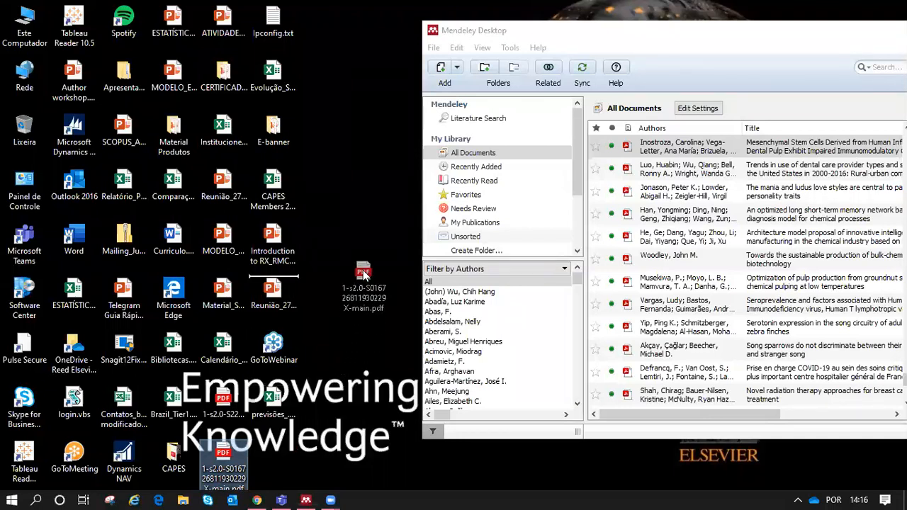
left_click_drag(363, 275, 774, 213)
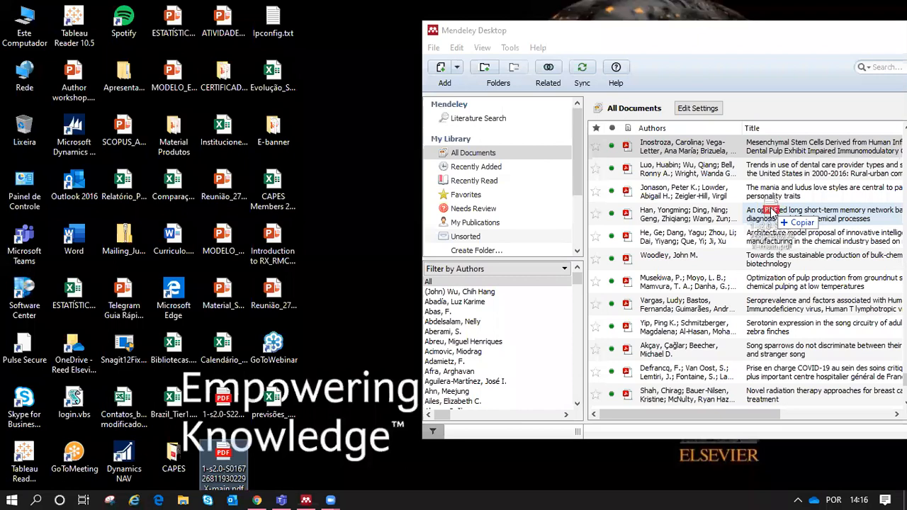
left_click_drag(774, 213, 774, 213)
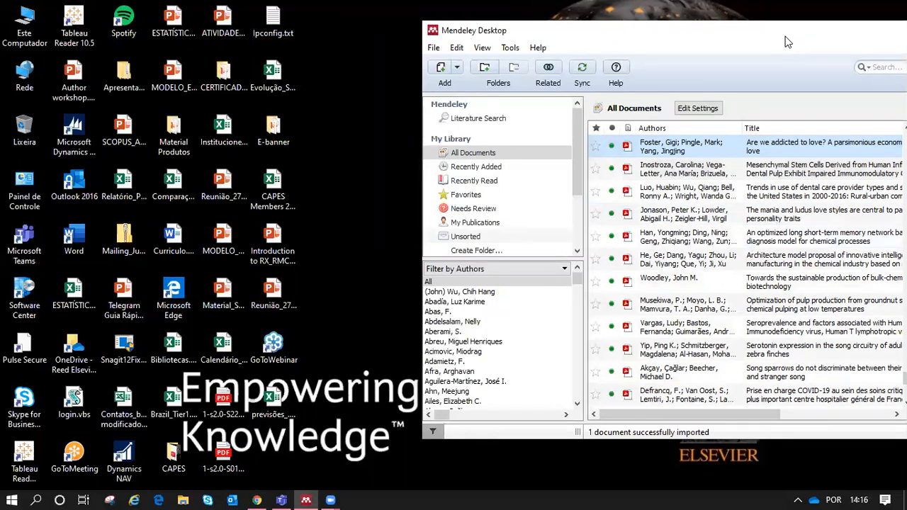
left_click_drag(749, 34, 451, 36)
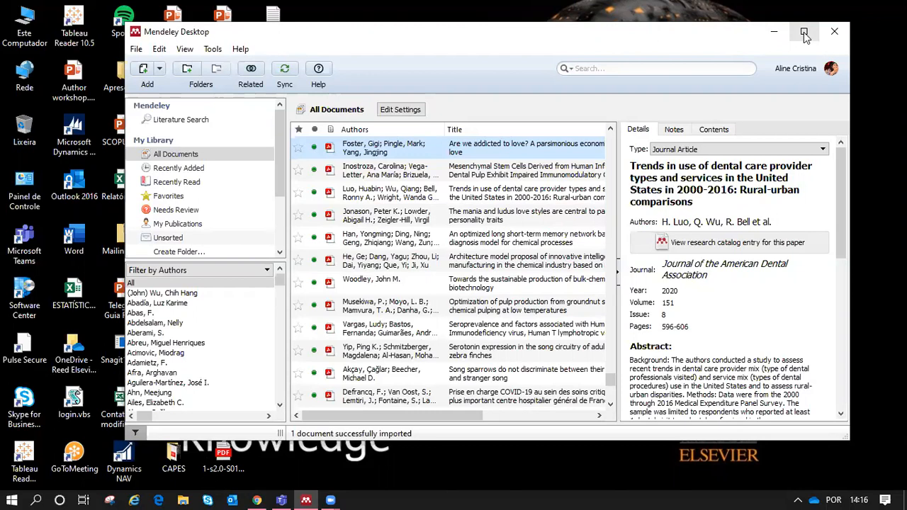
left_click(804, 33)
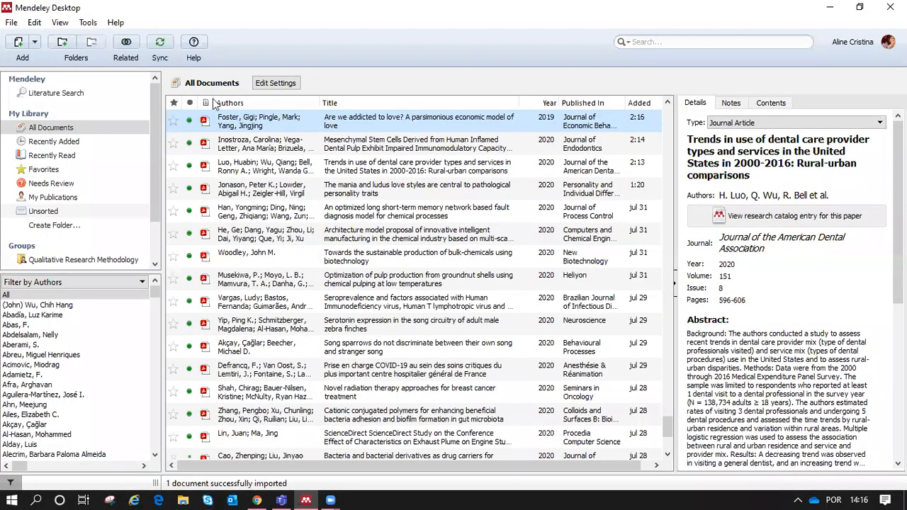
Step: Open the 'Are we addicted to love?' 12-page PDF in a reader tab and scroll its pages
left_click(204, 120)
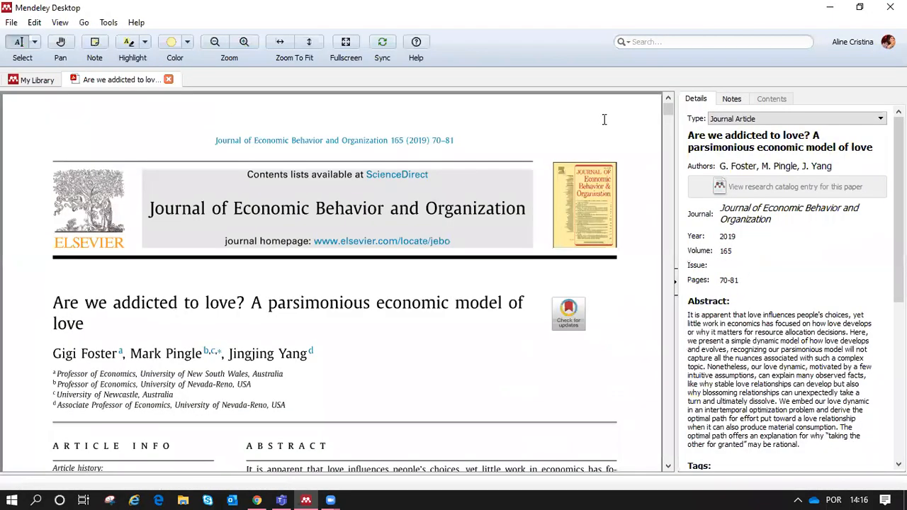
left_click_drag(667, 107, 670, 140)
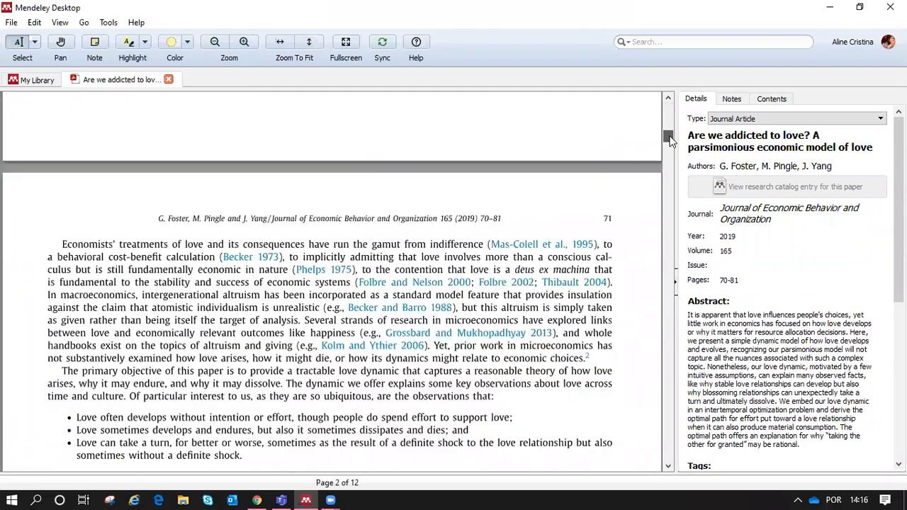
scroll(676, 167, "down", 10)
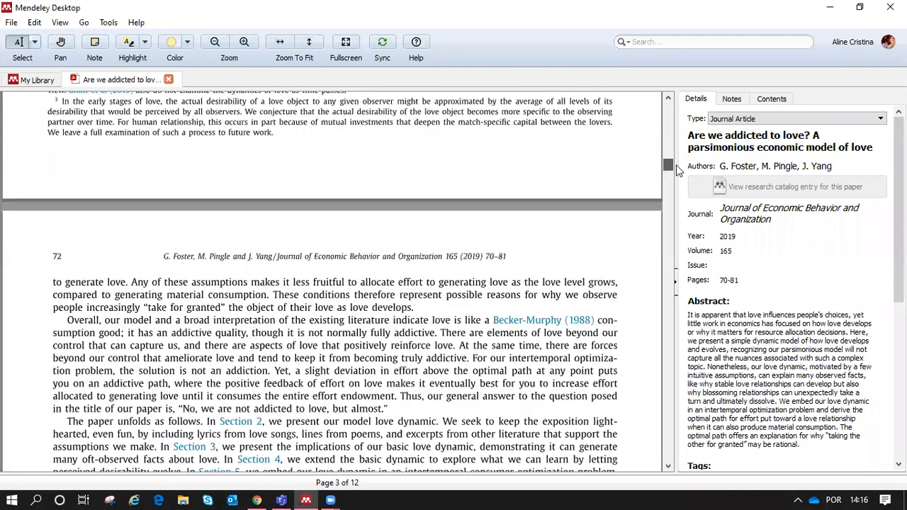
scroll(677, 127, "up", 20)
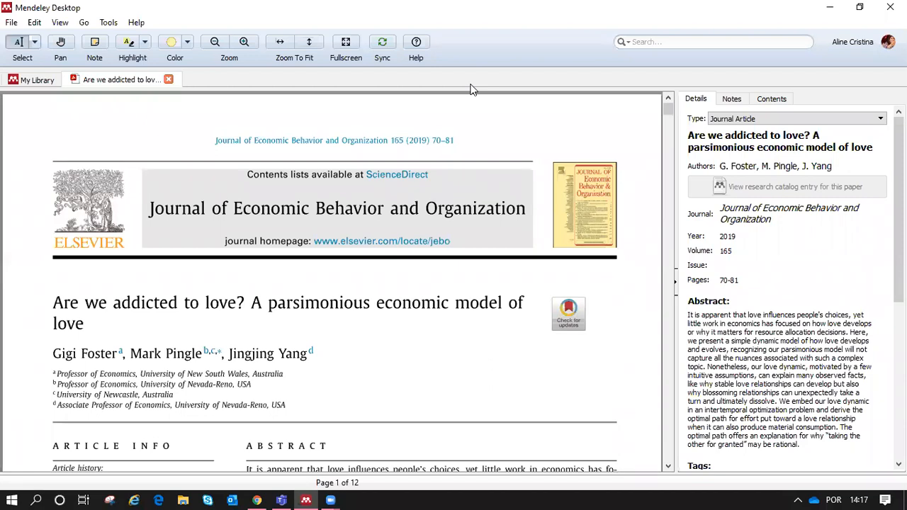
Step: Close the article tab, minimize Mendeley, and bring Chrome back on the mendeley.com homepage
left_click(170, 81)
left_click(830, 12)
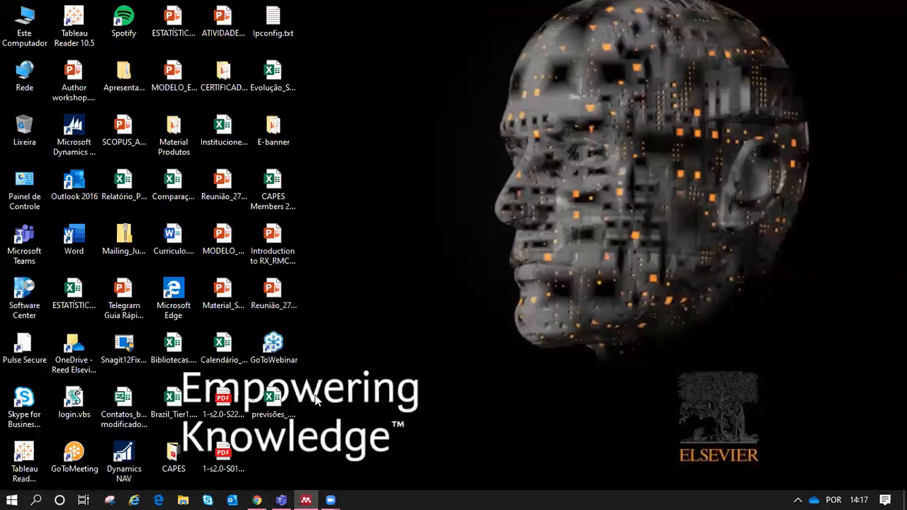
left_click(257, 500)
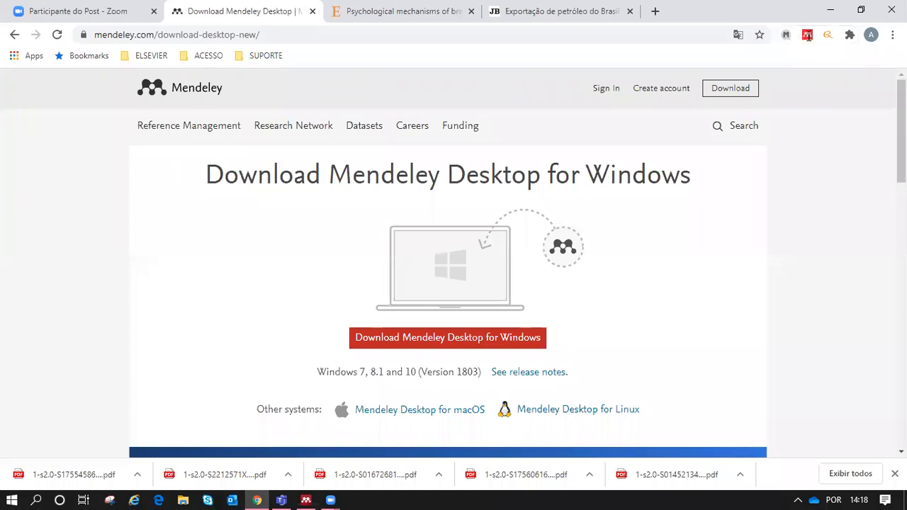
left_click(179, 94)
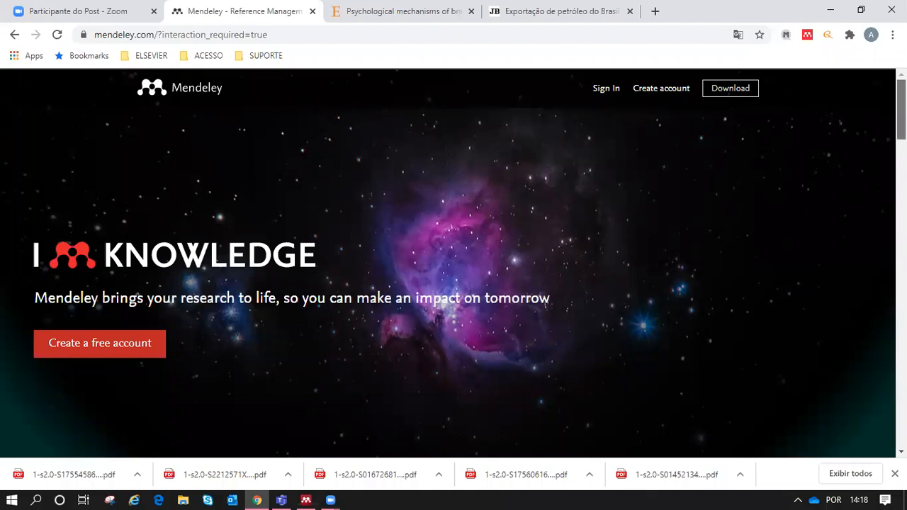
Step: Scroll the mendeley.com homepage and go to the Reference Management page for Mendeley Desktop
scroll(453, 262, "down", 3)
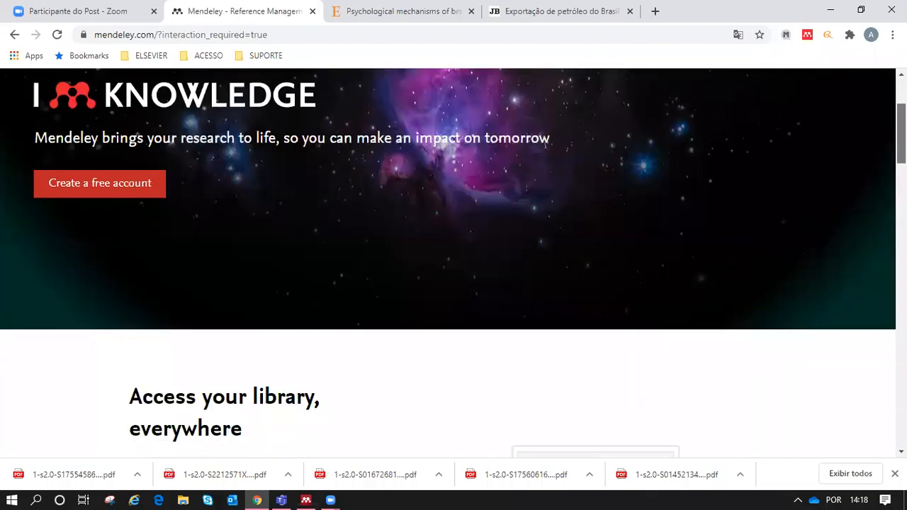
scroll(454, 262, "down", 2)
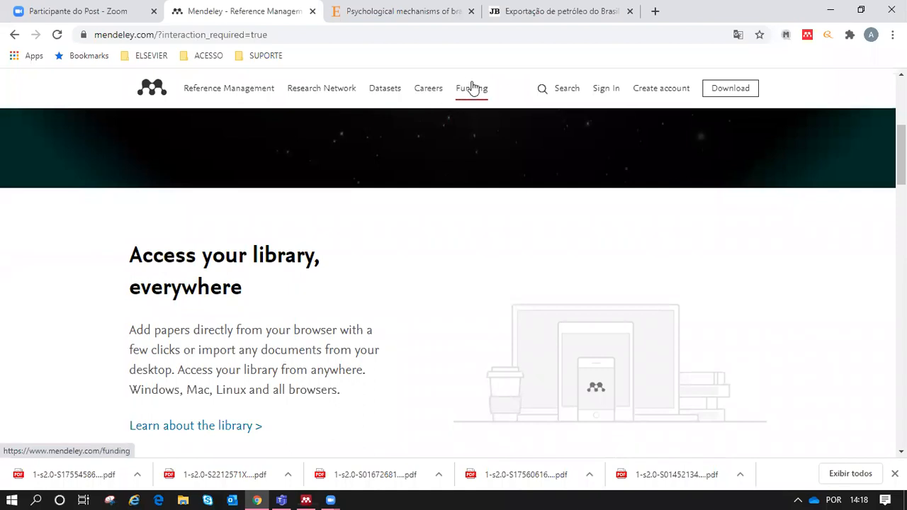
left_click(225, 94)
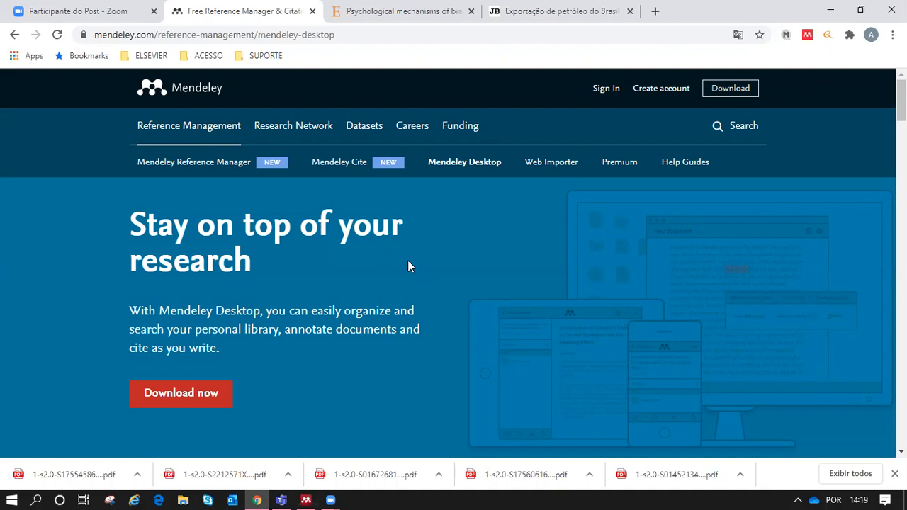
Step: Go to the Web Importer page and open its Chrome Web Store listing for Chrome
left_click(556, 175)
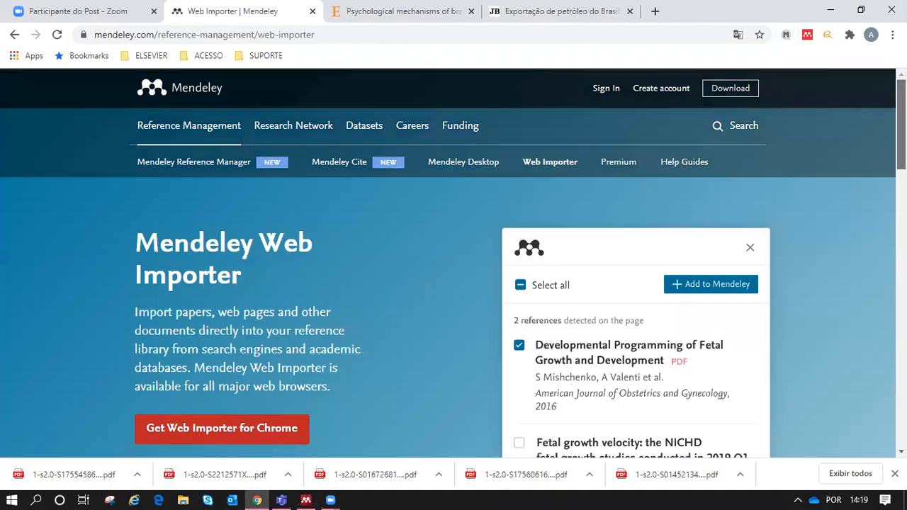
scroll(902, 128, "down", 2)
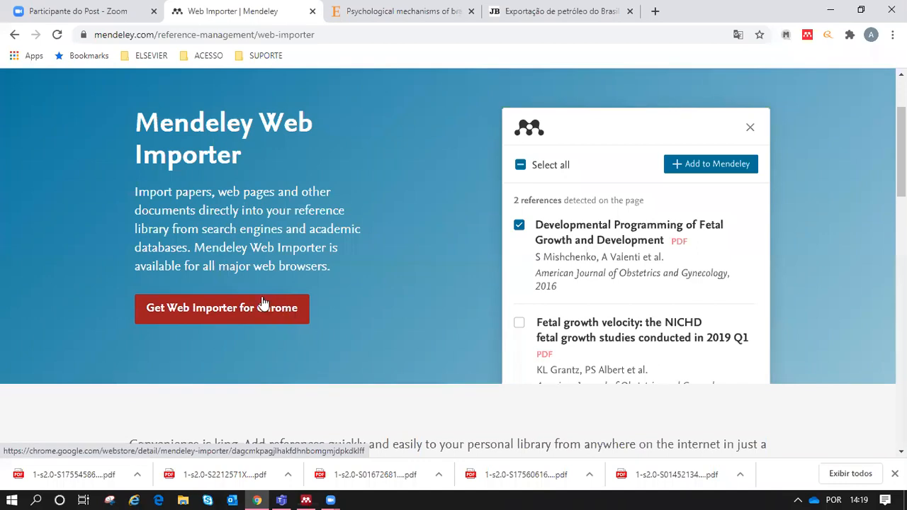
left_click(216, 314)
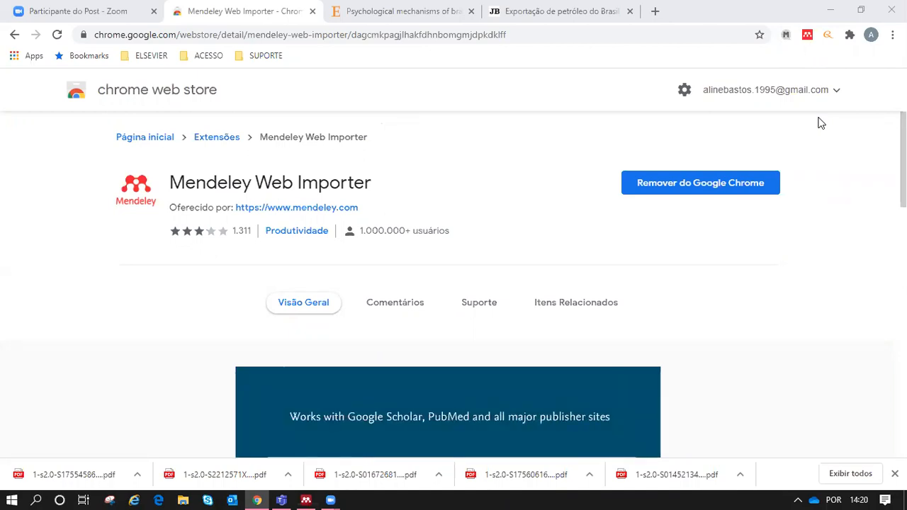
Step: Bring the ScienceDirect brand love article to the front and scroll through its abstract and back up
left_click(418, 14)
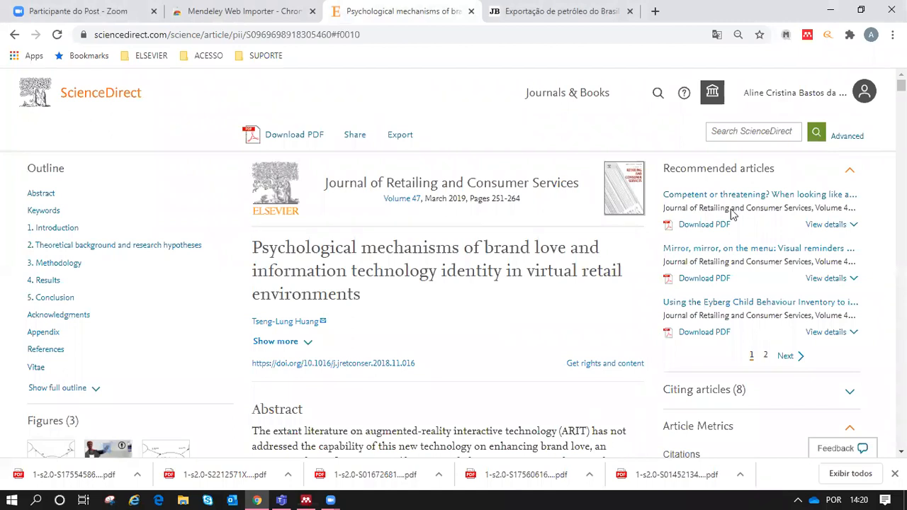
scroll(900, 84, "down", 1)
scroll(448, 276, "down", 10)
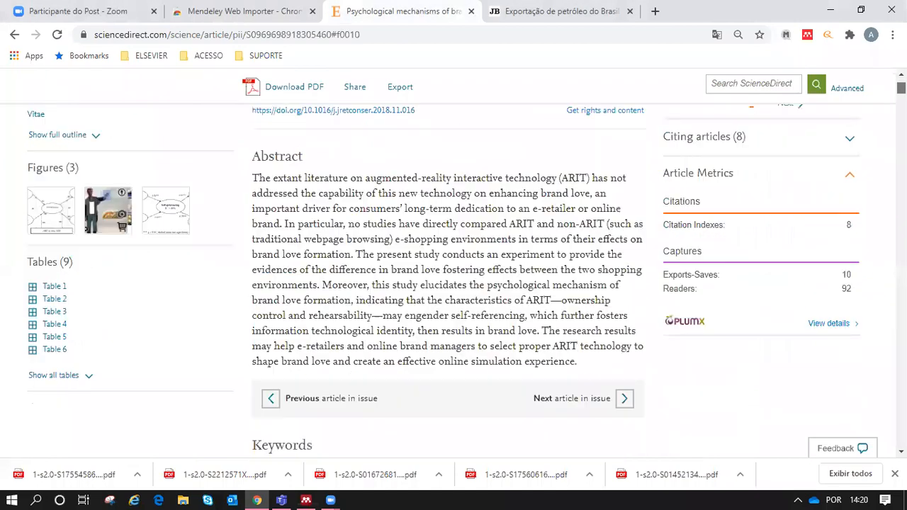
scroll(447, 276, "up", 5)
scroll(555, 146, "up", 8)
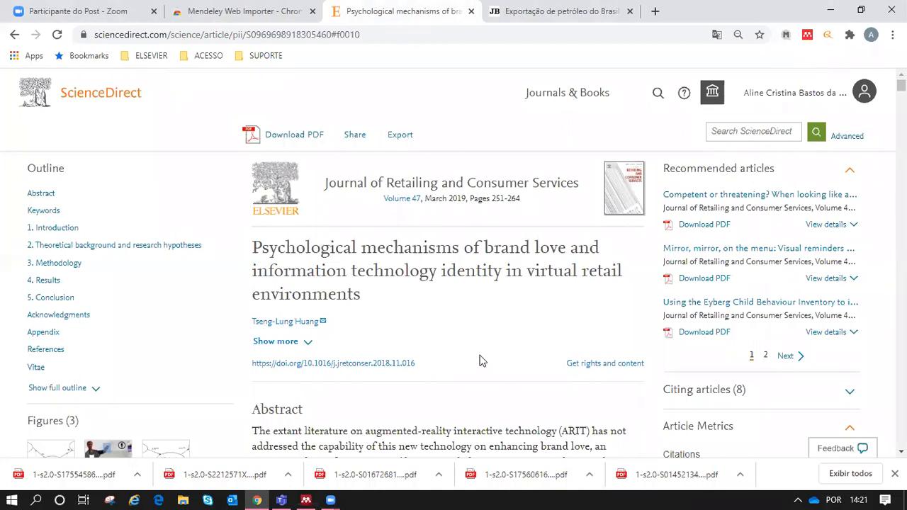
Step: Sign in to Mendeley Web Importer with the Elsevier account so the brand love article is listed
left_click(806, 37)
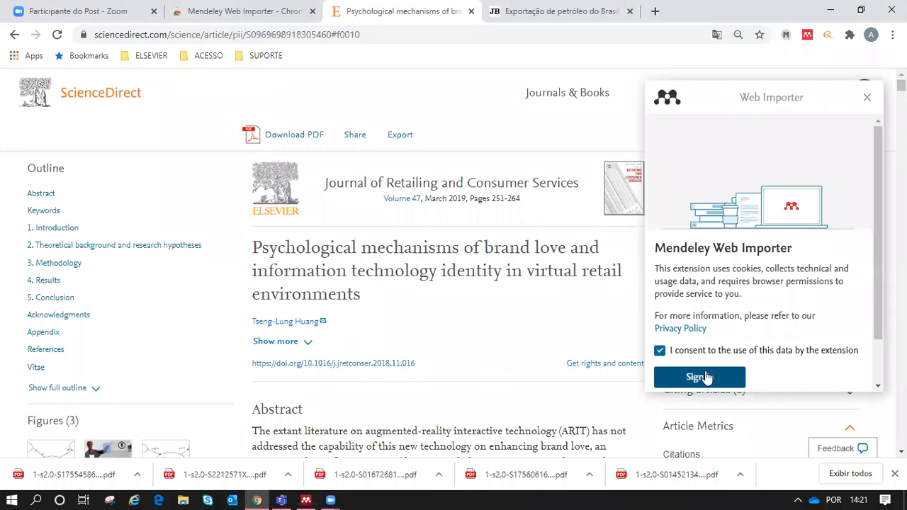
left_click(701, 379)
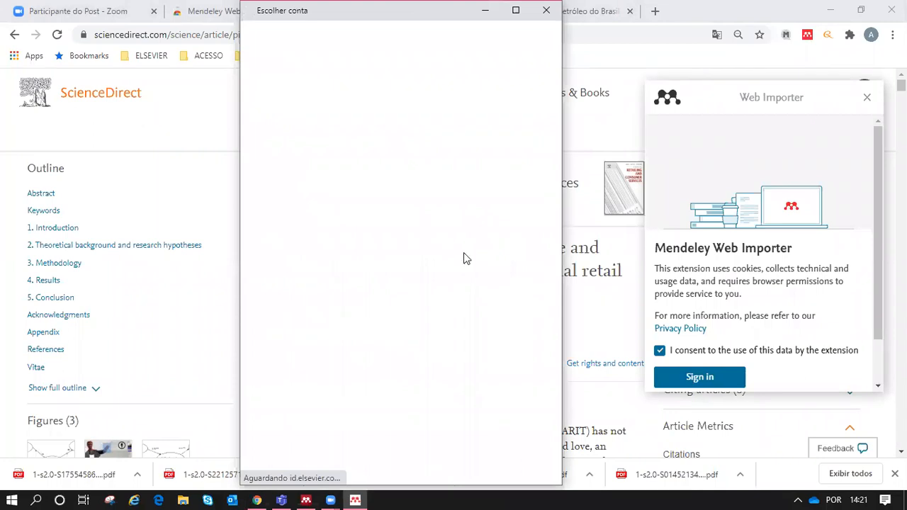
left_click(399, 173)
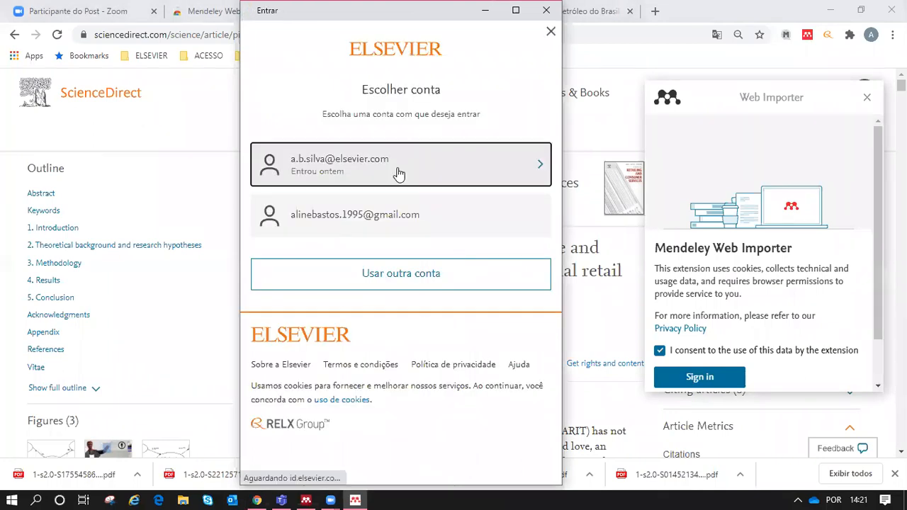
left_click(387, 332)
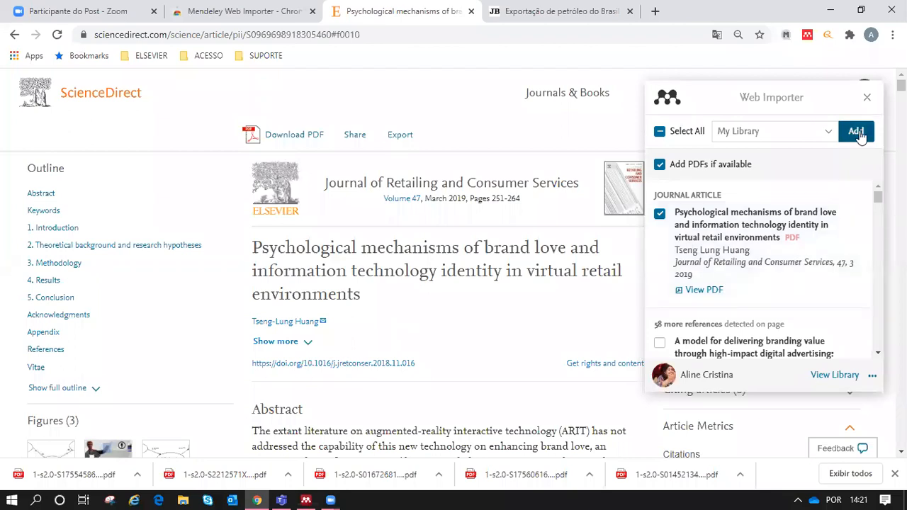
left_click(799, 138)
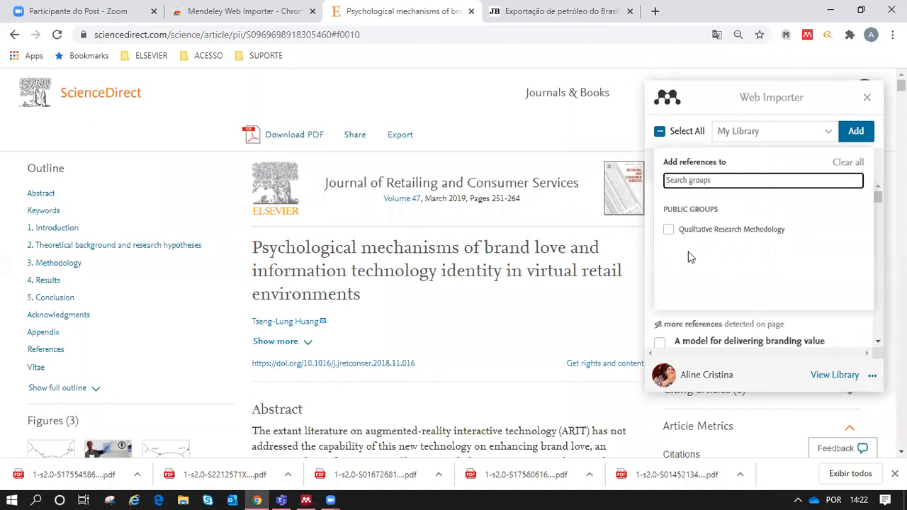
Step: Keep My Library as the target, add the brand love article with its PDF, and switch to Mendeley Desktop
left_click(741, 131)
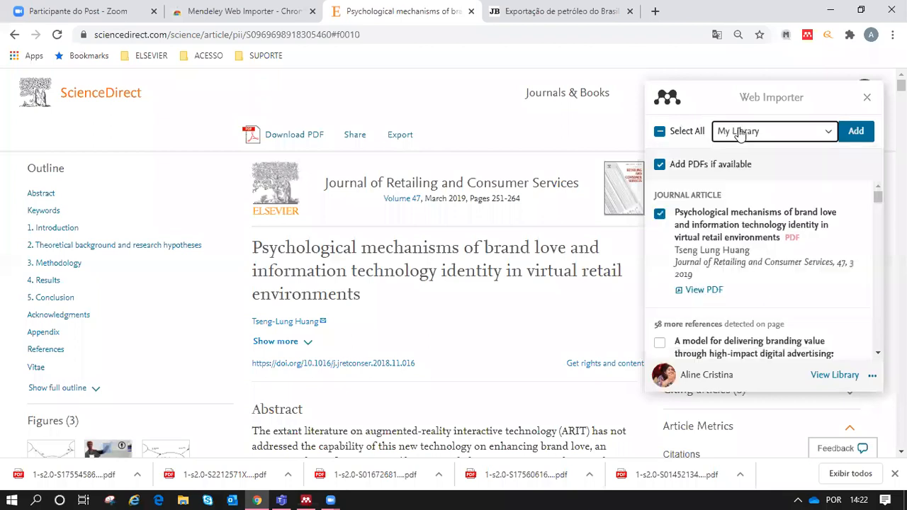
left_click(856, 137)
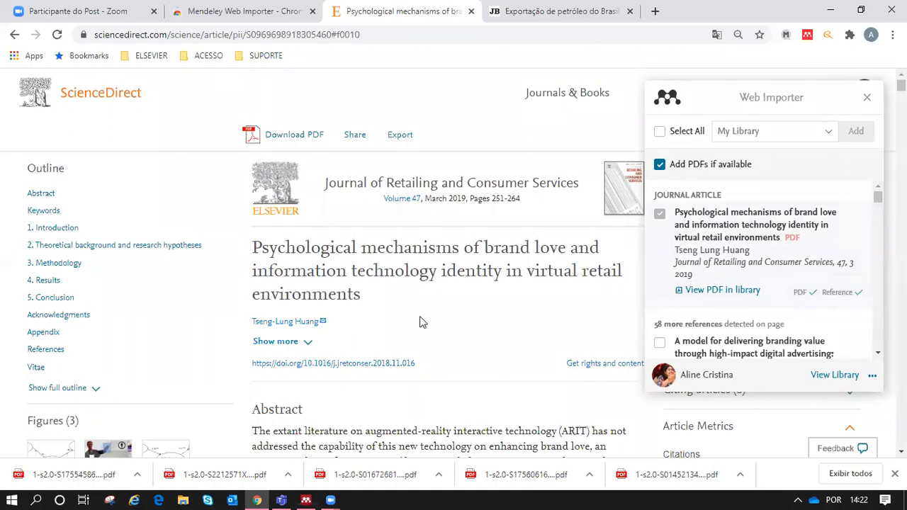
left_click(305, 500)
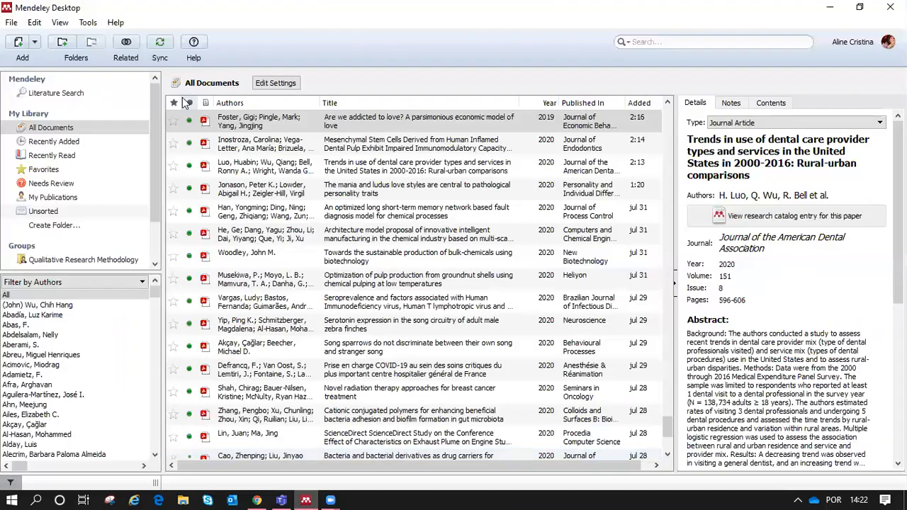
Step: Sync the library, view the new brand love article's PDF, close it, and return to Chrome
left_click(160, 45)
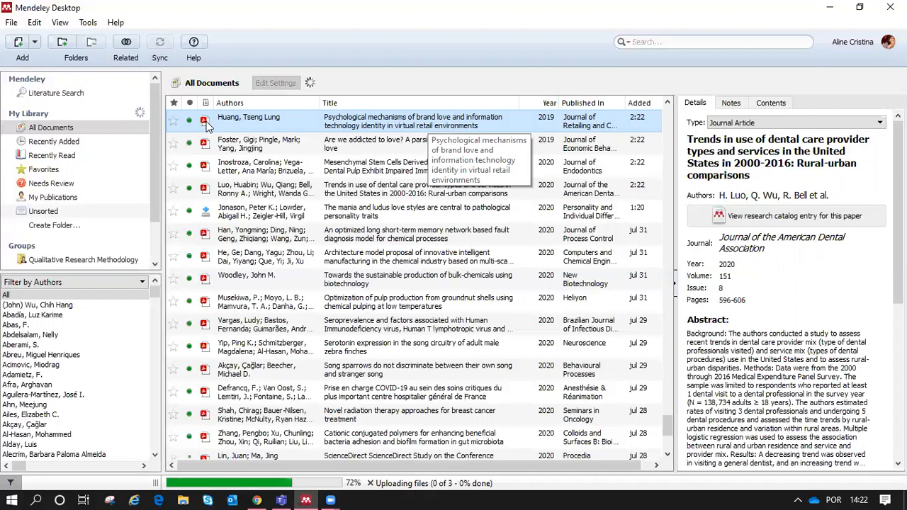
left_click(205, 120)
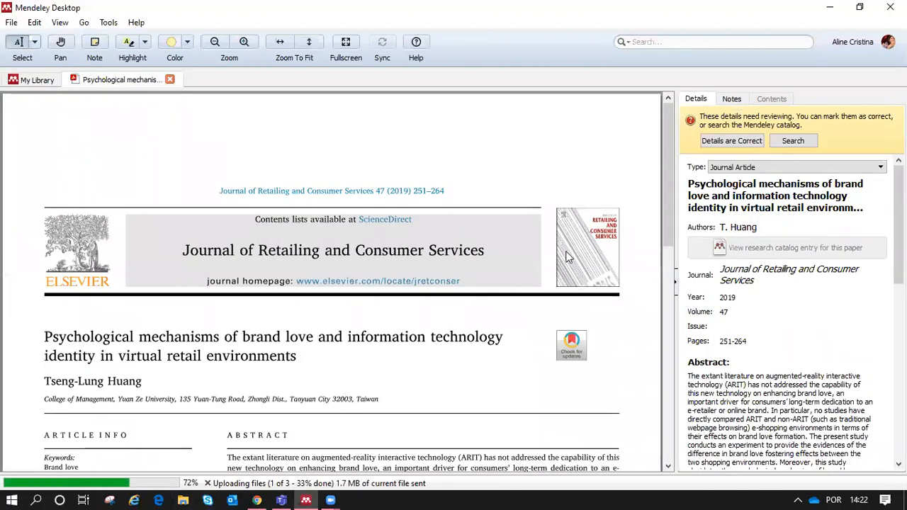
left_click_drag(668, 122, 682, 245)
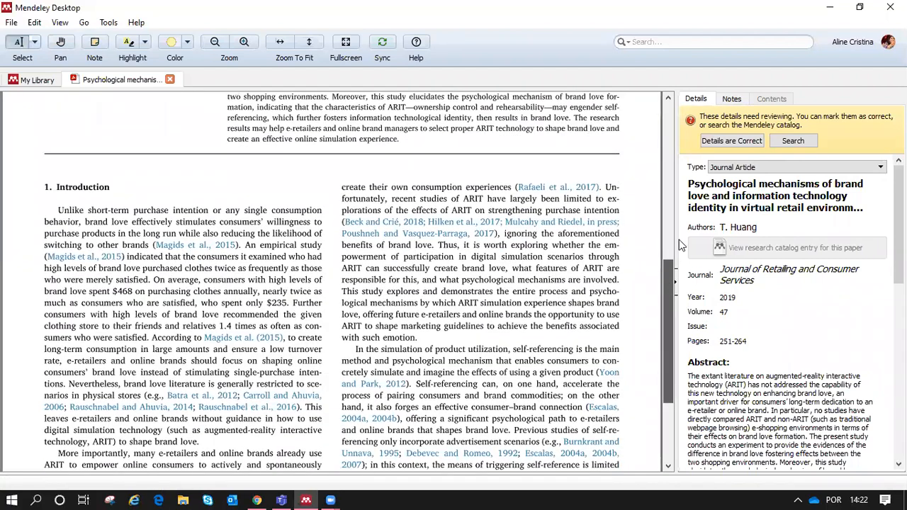
left_click_drag(682, 181, 674, 139)
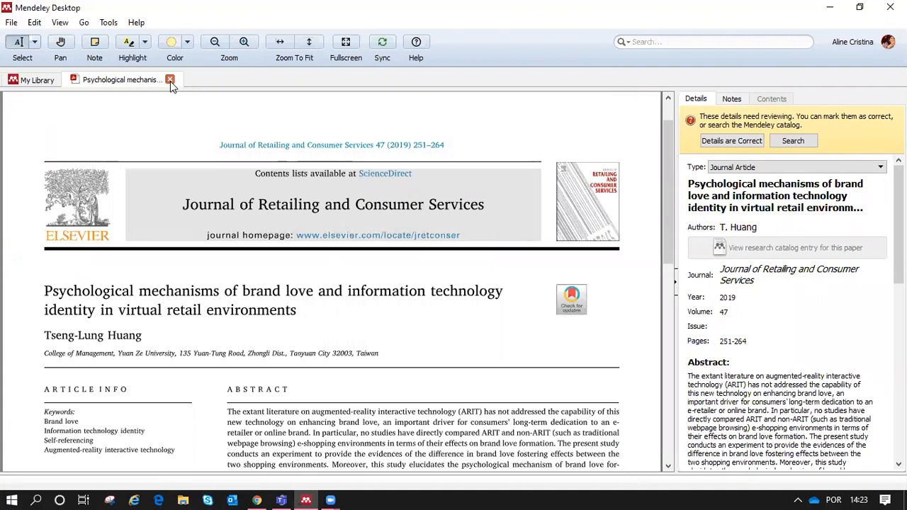
left_click(170, 80)
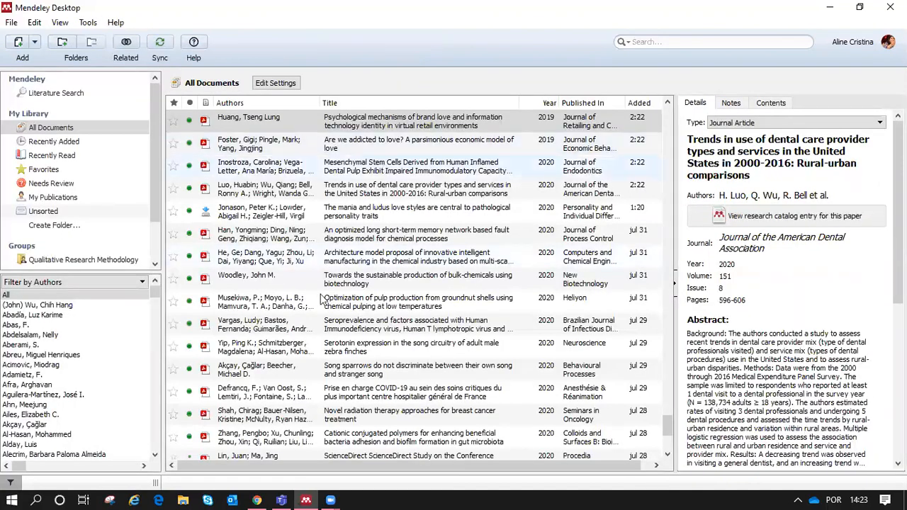
left_click(257, 496)
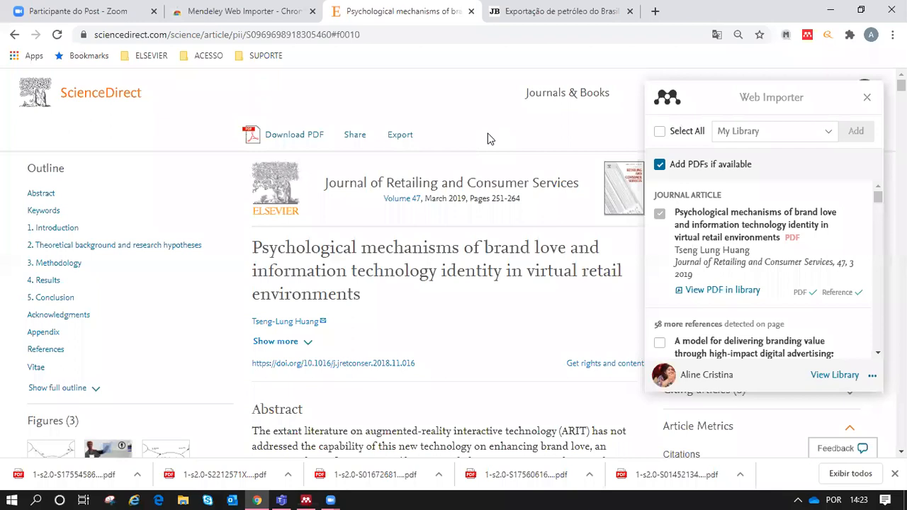
Step: Switch to the 'Exportação de petróleo do Brasil' tab and scroll through the article and back up
left_click(533, 20)
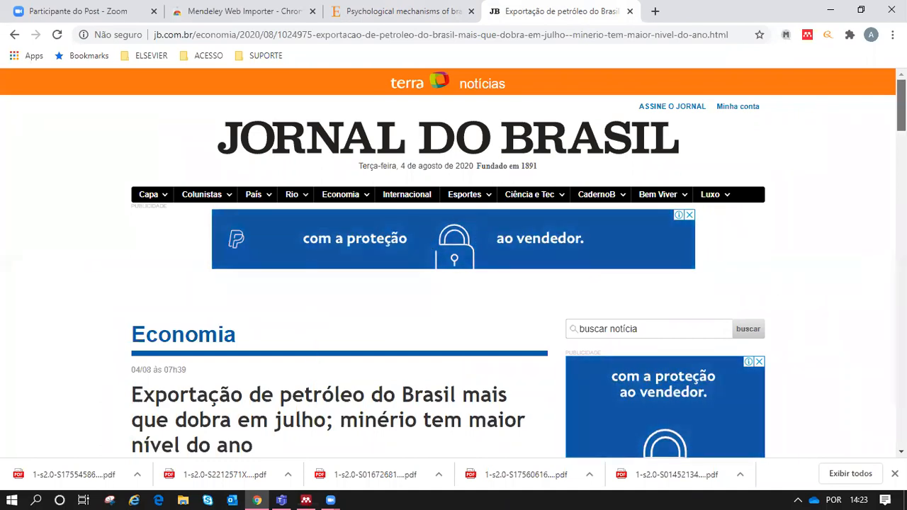
scroll(454, 262, "down", 2)
scroll(453, 262, "down", 2)
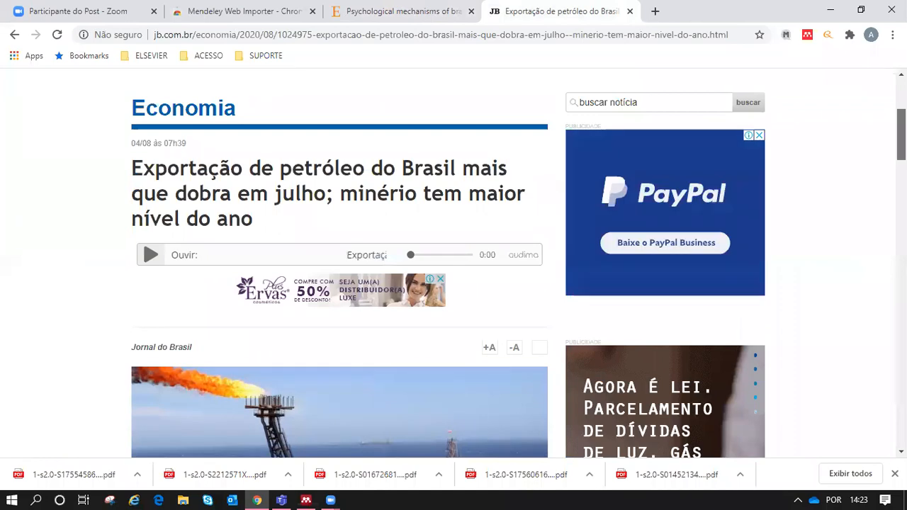
scroll(453, 262, "down", 2)
scroll(453, 262, "down", 3)
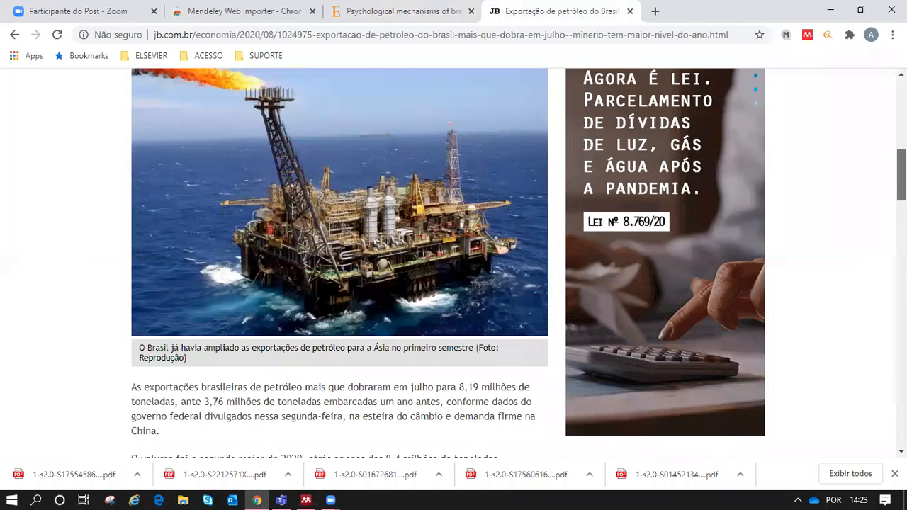
scroll(453, 262, "down", 5)
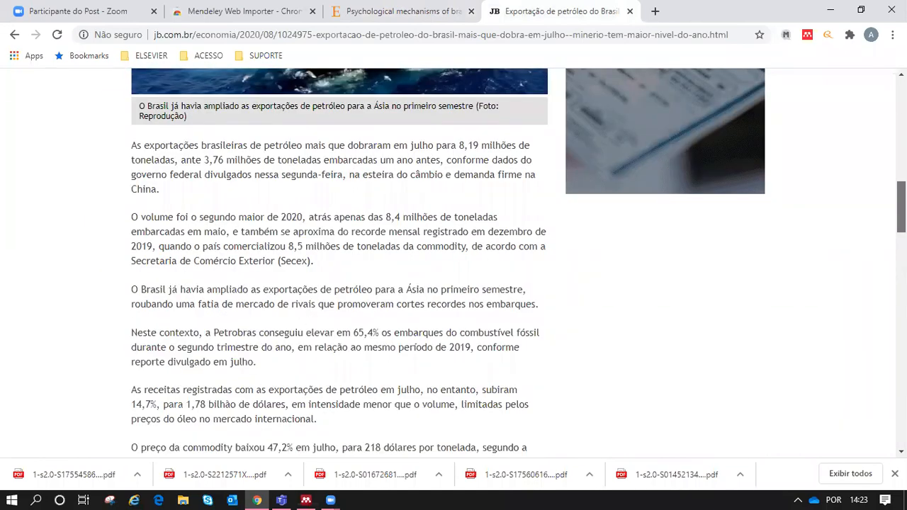
scroll(454, 262, "down", 3)
scroll(454, 262, "up", 5)
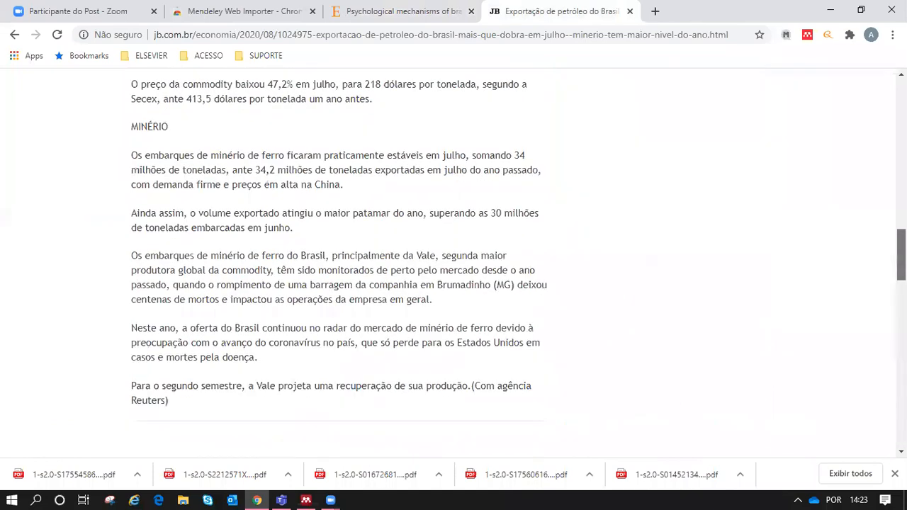
scroll(453, 262, "up", 10)
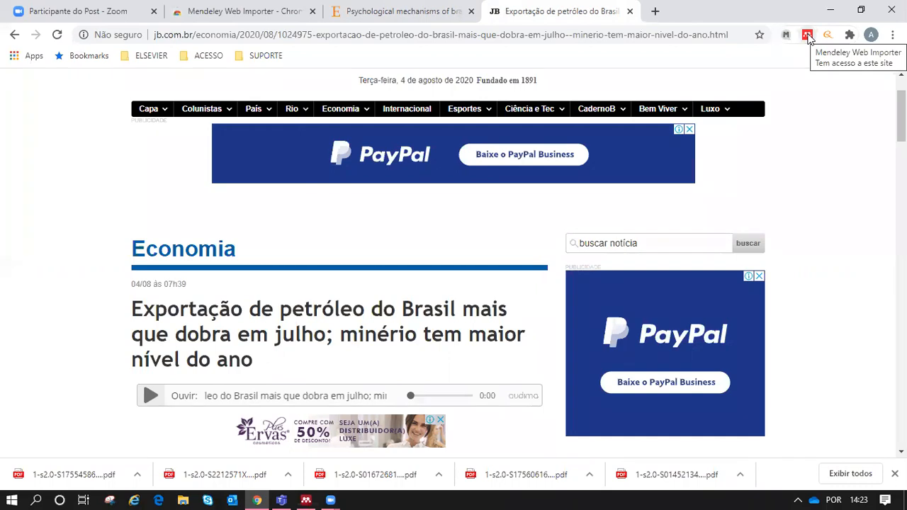
Step: Tick the detected oil-exports news reference in Web Importer, add it to My Library, and switch to Mendeley Desktop
left_click(807, 35)
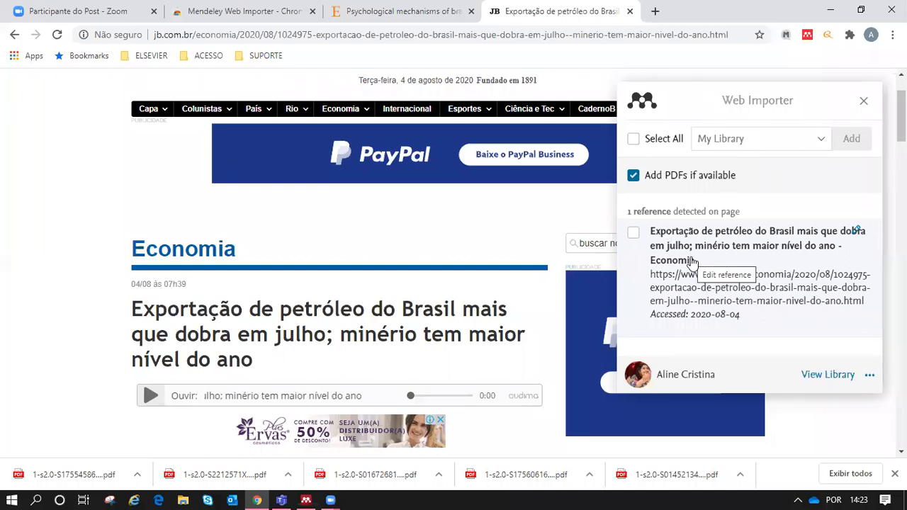
left_click(634, 234)
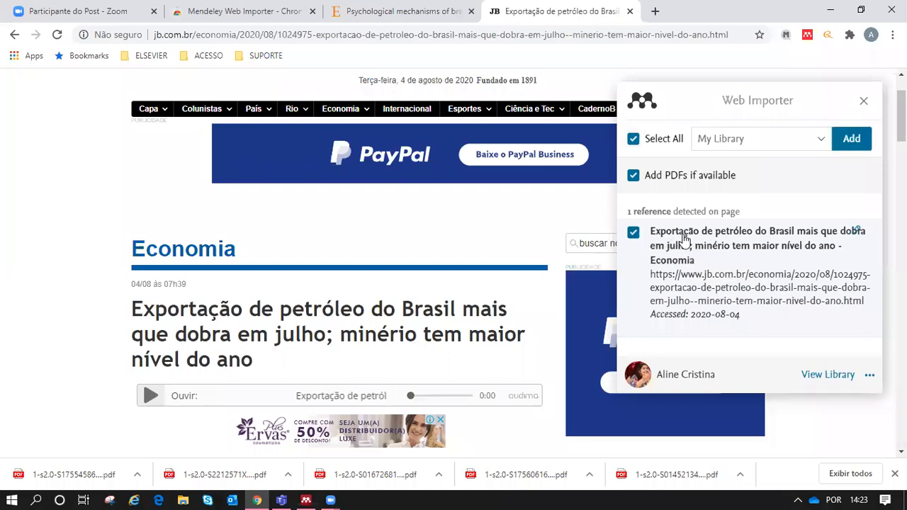
left_click(856, 142)
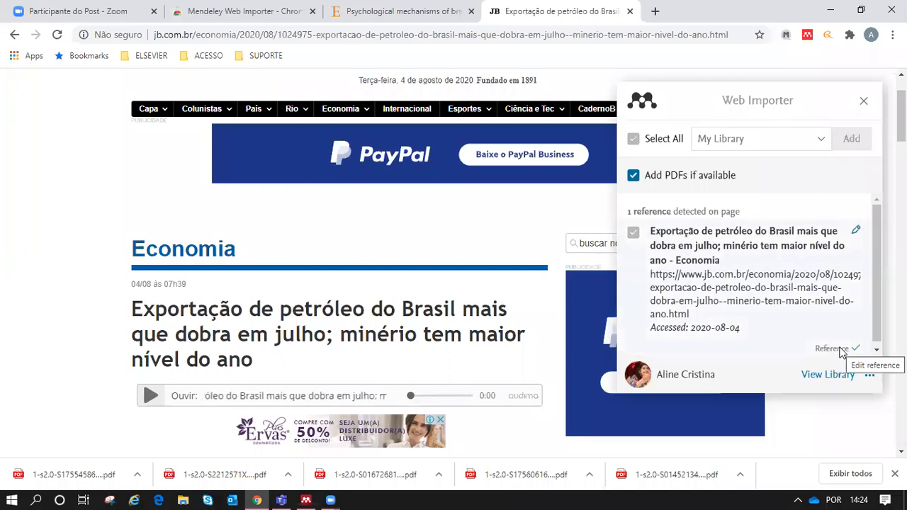
left_click(305, 500)
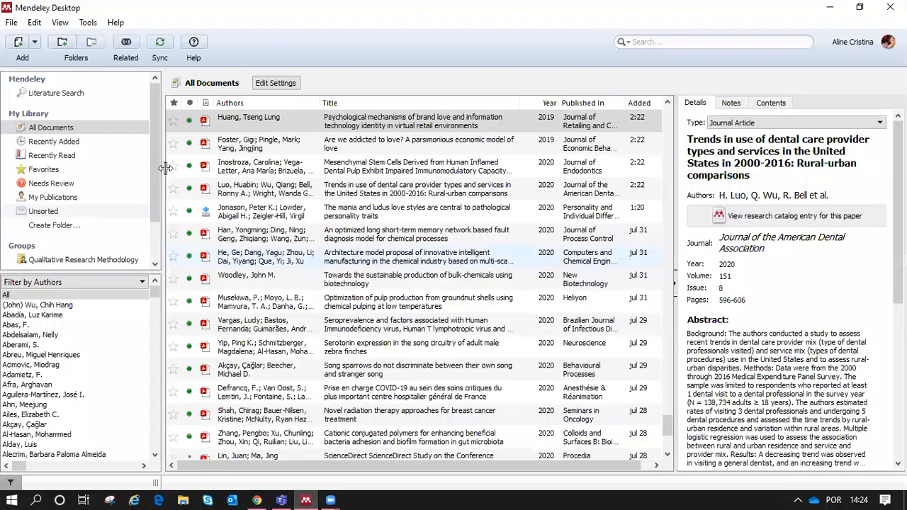
Step: Sync Mendeley Desktop so the oil-exports article appears, then return to Chrome
left_click(159, 44)
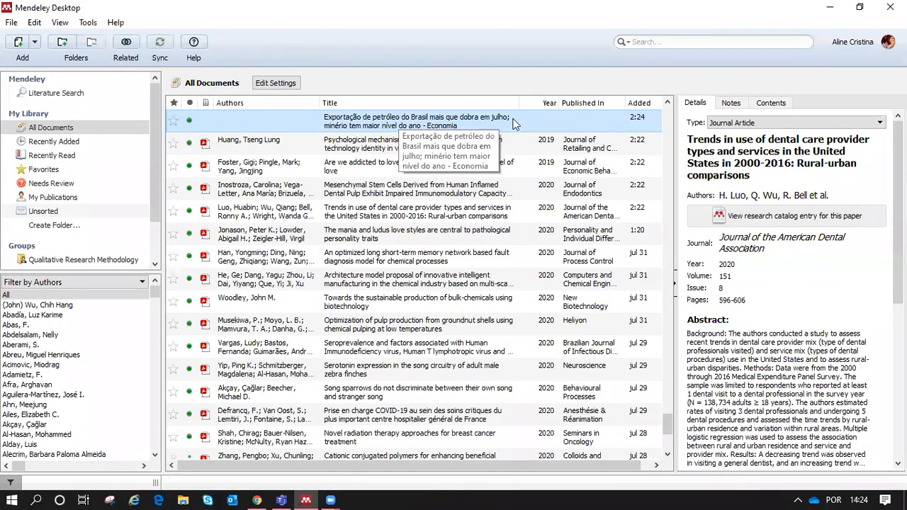
left_click(258, 498)
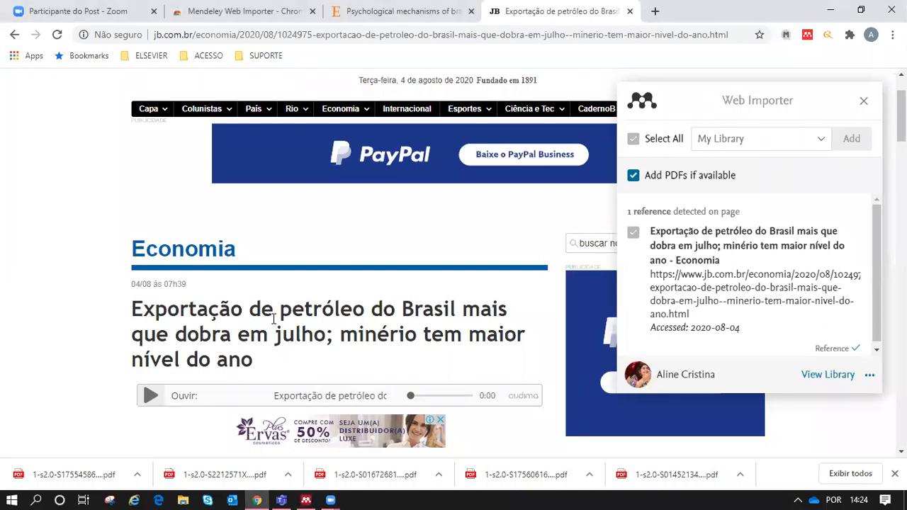
Step: Select and deselect the oil-exports headline, then close the Web Importer panel
left_click_drag(133, 306, 278, 359)
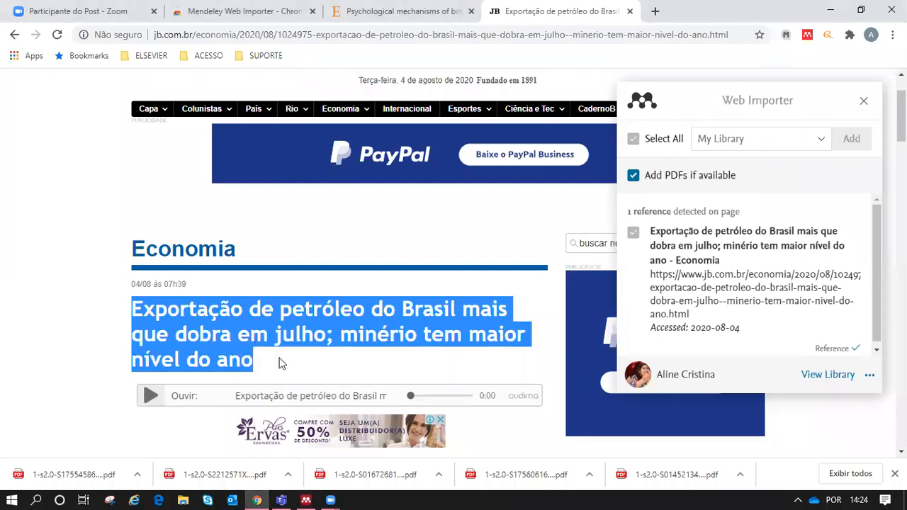
left_click(51, 236)
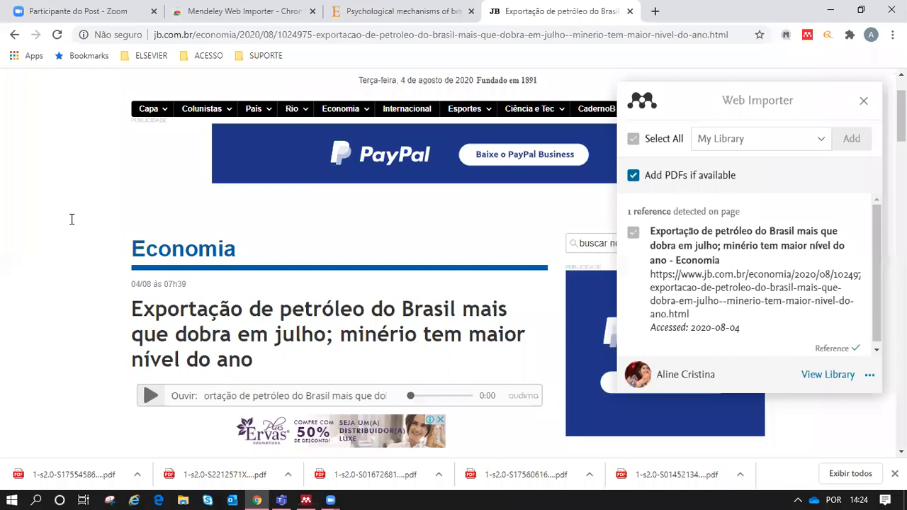
left_click(864, 102)
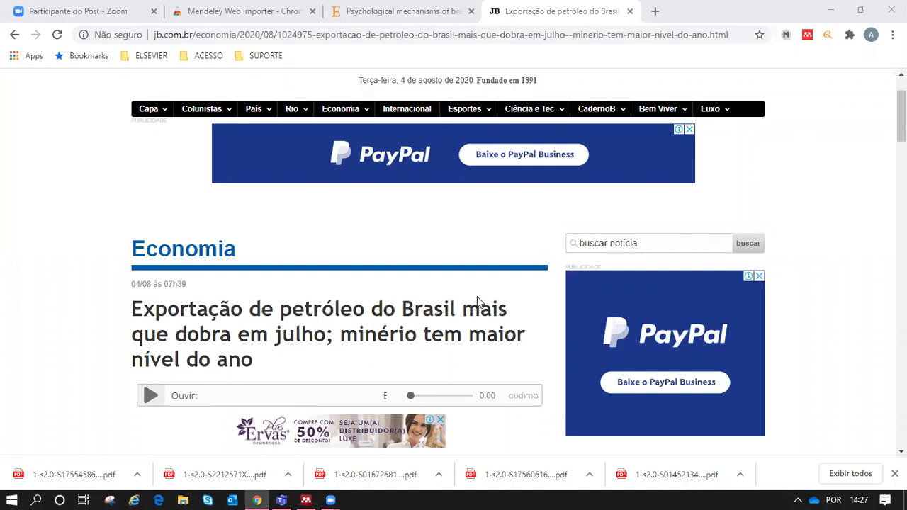
Step: Switch back to the Mendeley library window and open the Add Files menu
left_click(307, 496)
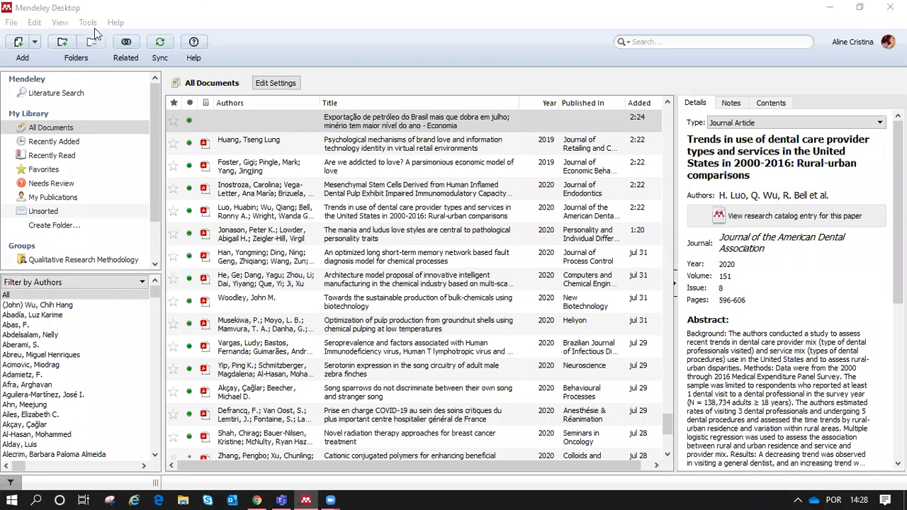
left_click(16, 24)
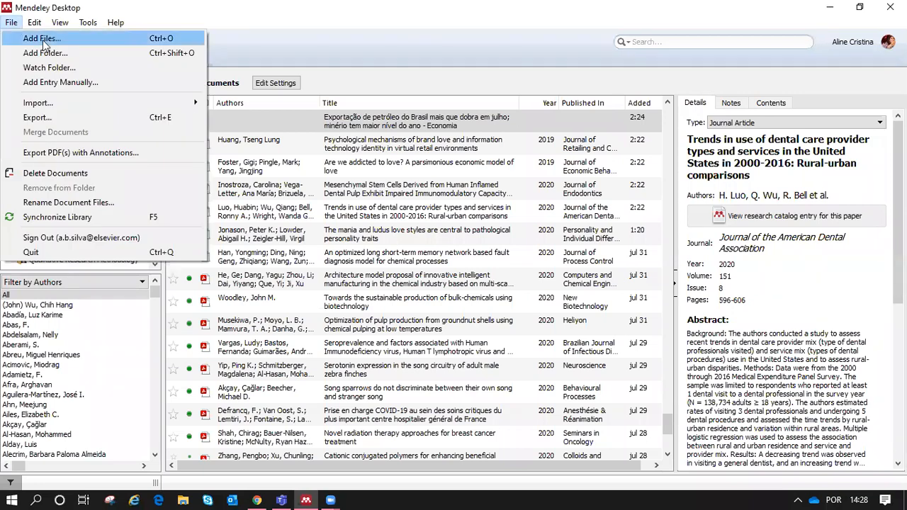
Step: Dismiss the Add Files menu and refocus the library window on All Documents
left_click(278, 29)
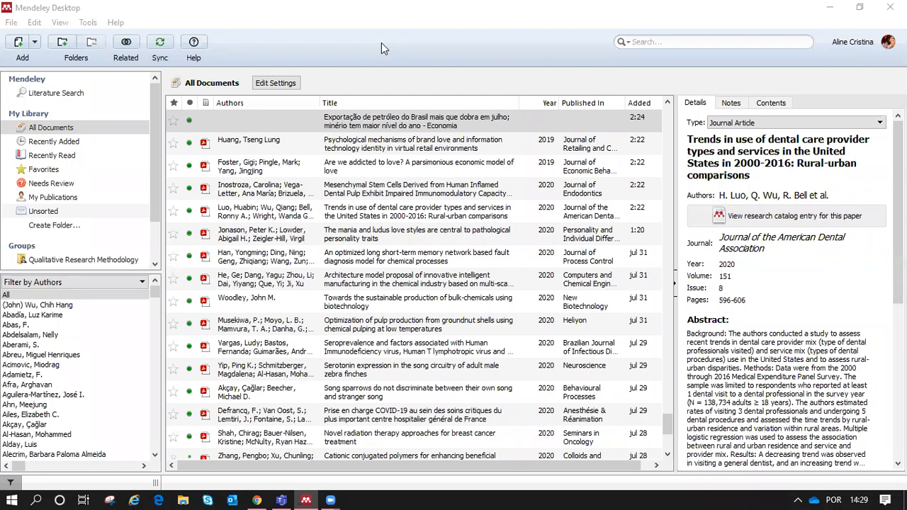
left_click(441, 53)
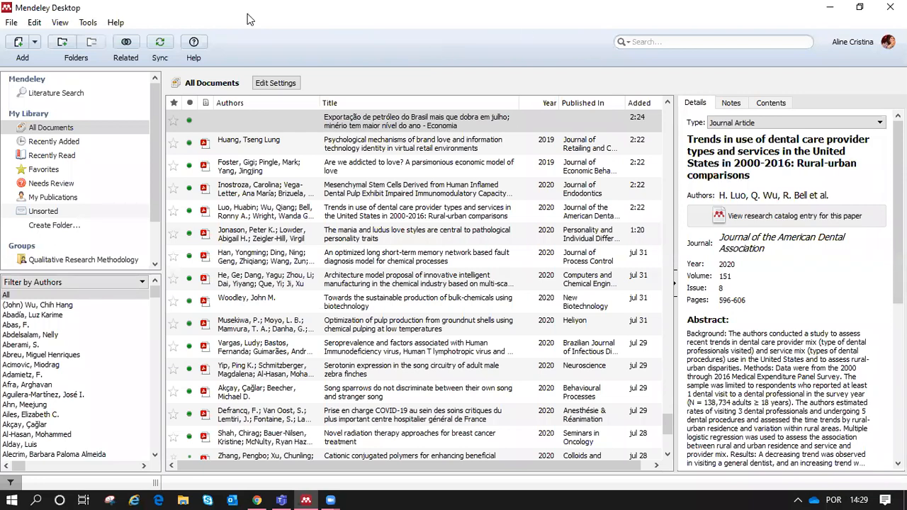
Step: Sync the library, then scroll All Documents down to the Die-attach bonding paper
left_click(160, 42)
scroll(665, 429, "down", 4)
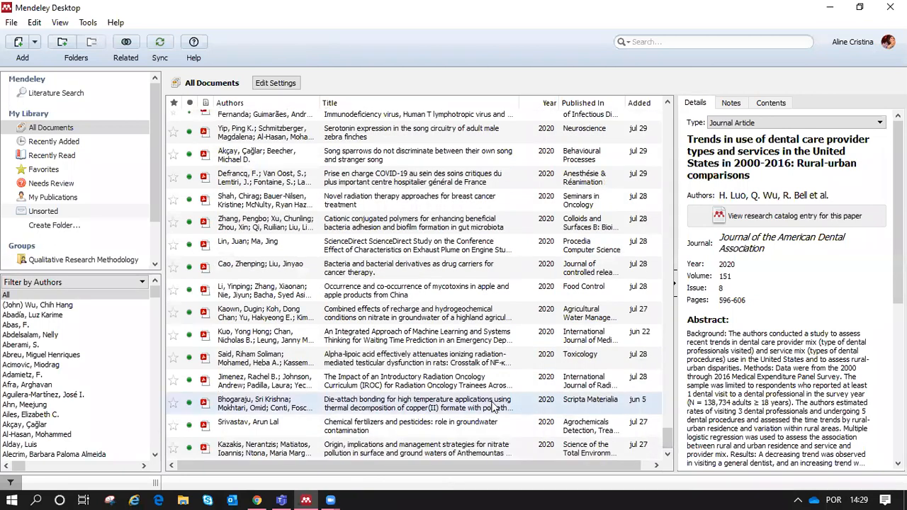
Step: Open the Die-attach bonding paper's containing folder in File Explorer and maximize that window
right_click(369, 411)
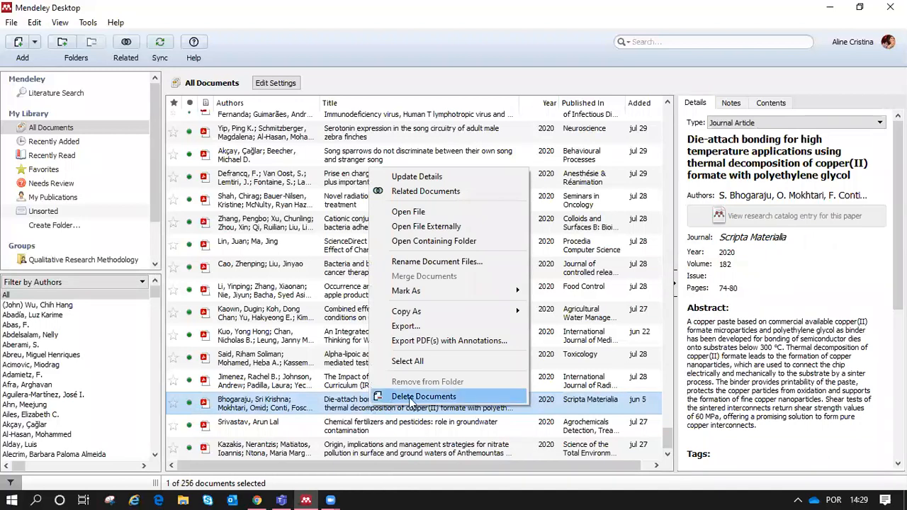
left_click(462, 245)
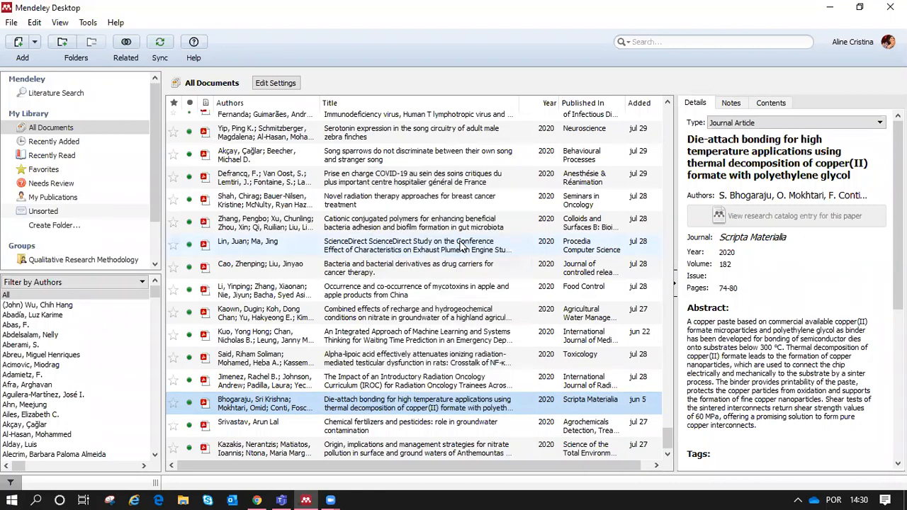
left_click_drag(661, 77, 540, 82)
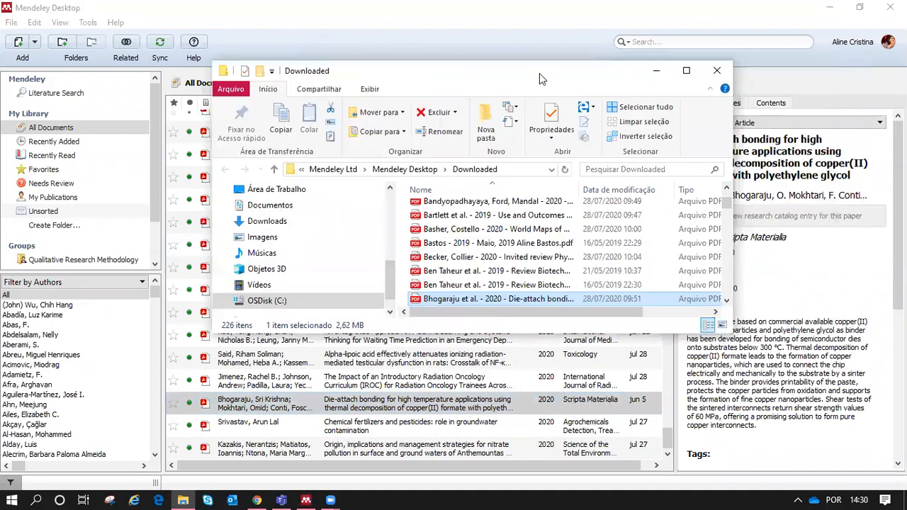
left_click(686, 73)
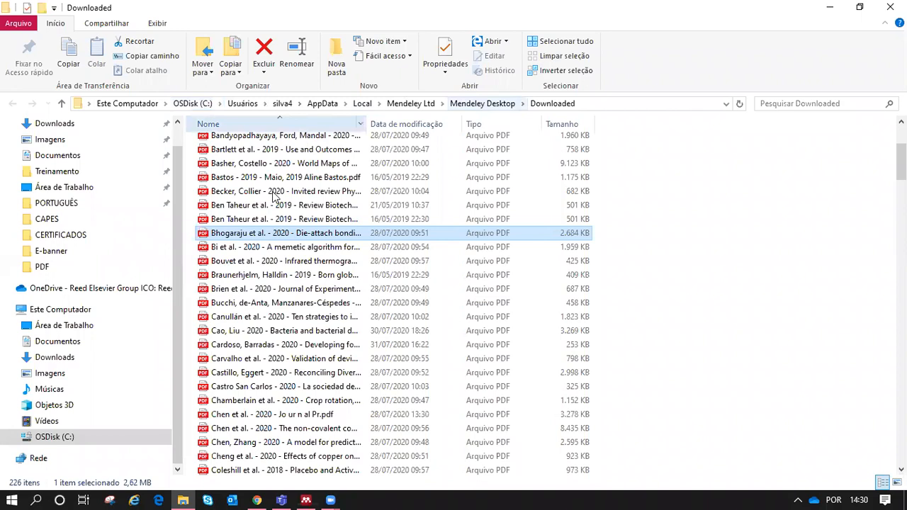
Step: Open the Die-attach bonding PDF from the Downloaded folder in Microsoft Edge
double_click(310, 235)
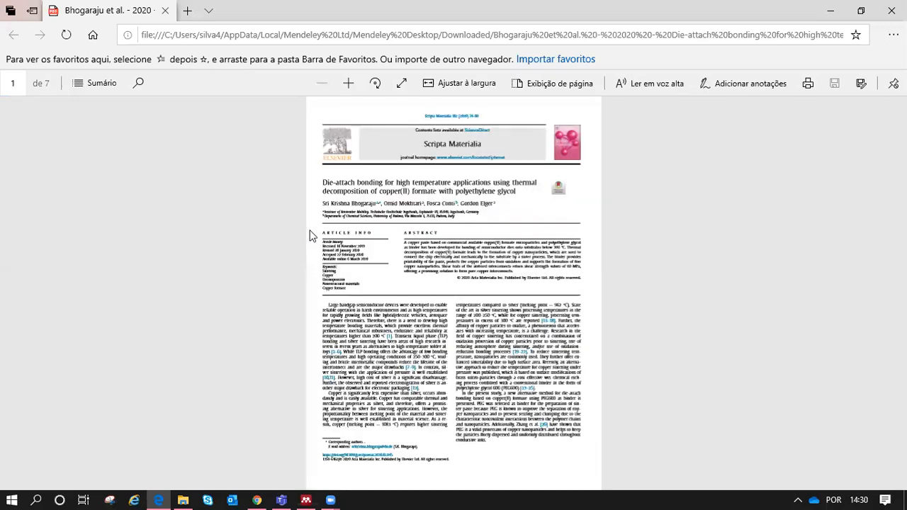
Step: Zoom the die-attach PDF in two levels, then leave Edge for the Downloaded folder
left_click(348, 85)
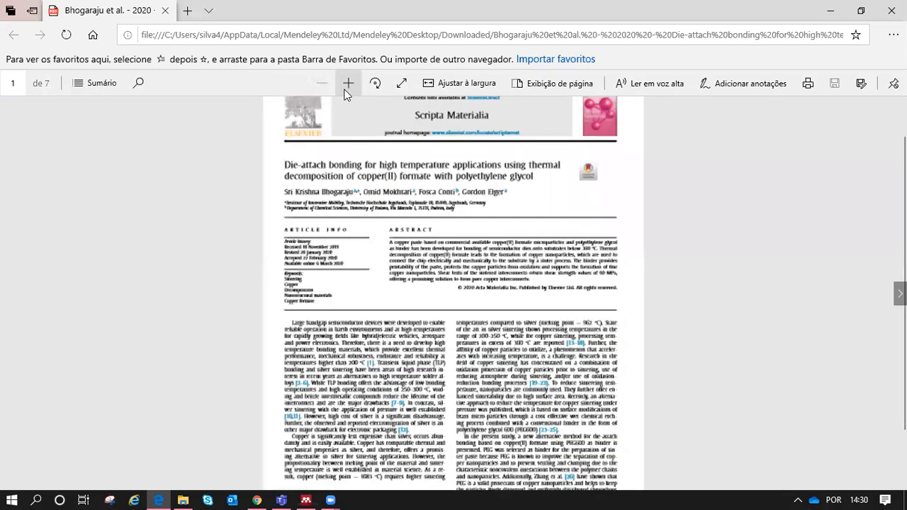
left_click(347, 85)
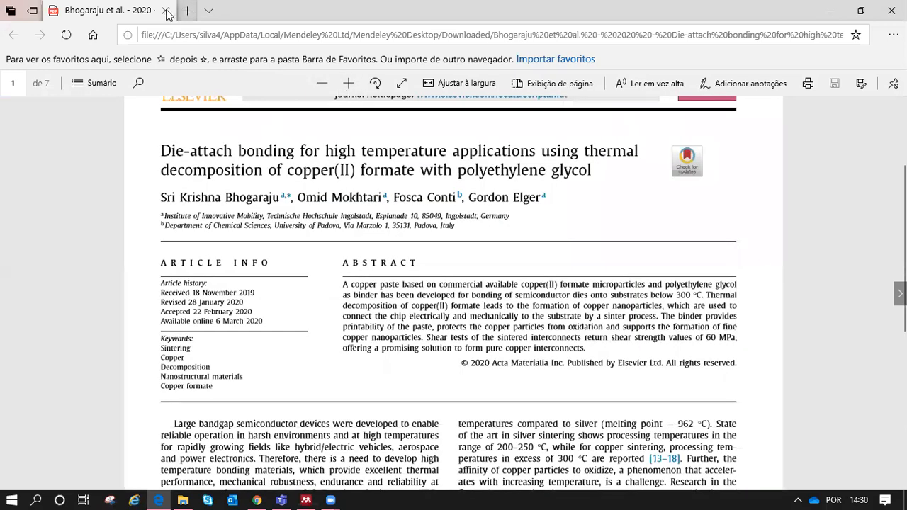
key("alt+Tab")
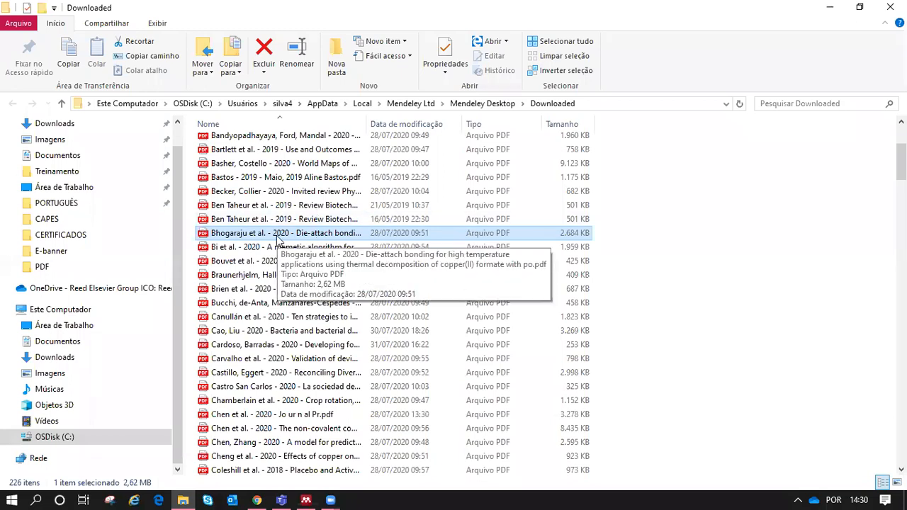
Step: Bring Mendeley's All Documents library back in front, showing the die-attach paper's Scripta Materialia 2020 details
key("alt+Tab")
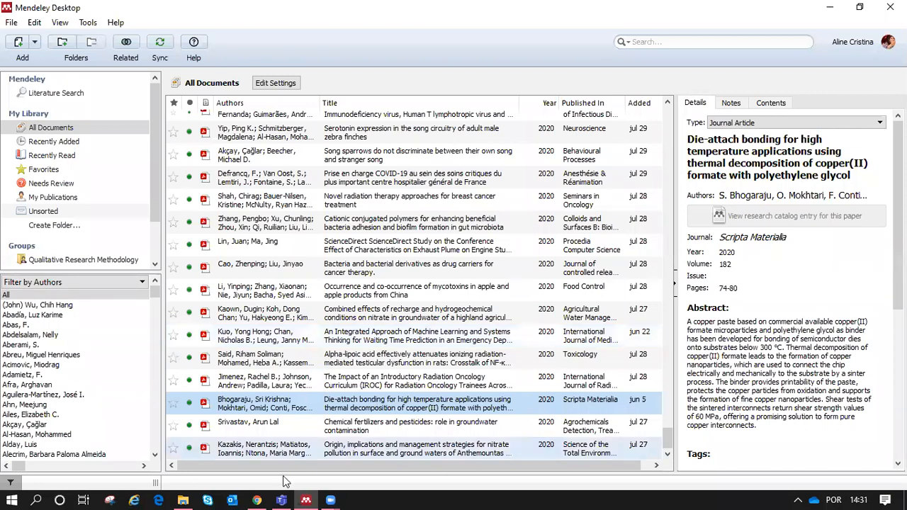
key("alt+Tab")
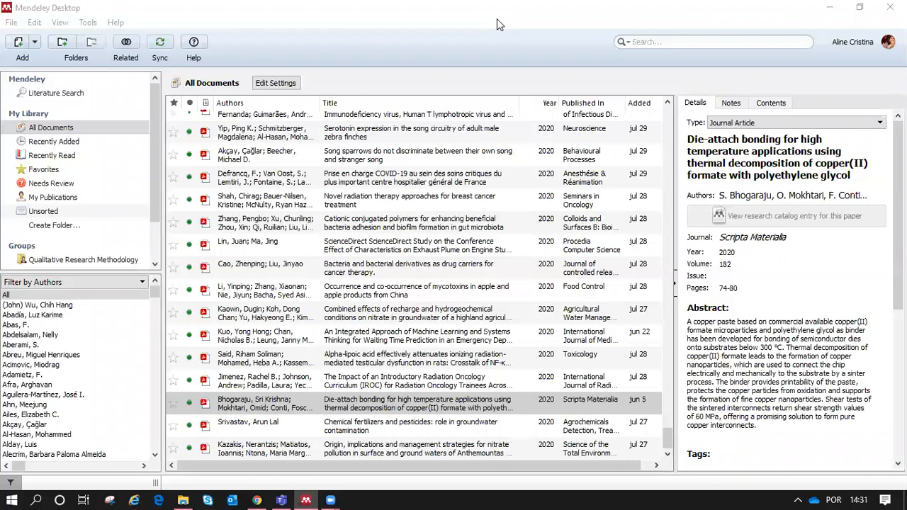
left_click(15, 25)
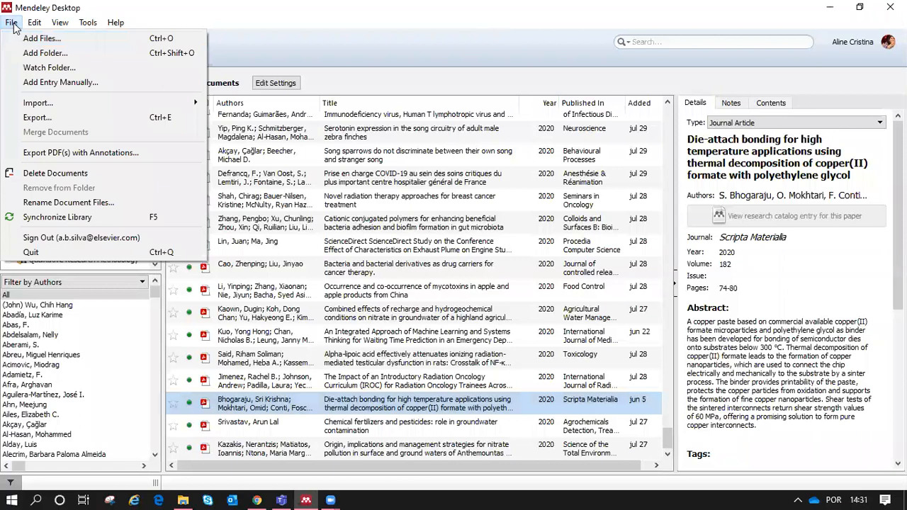
left_click(63, 54)
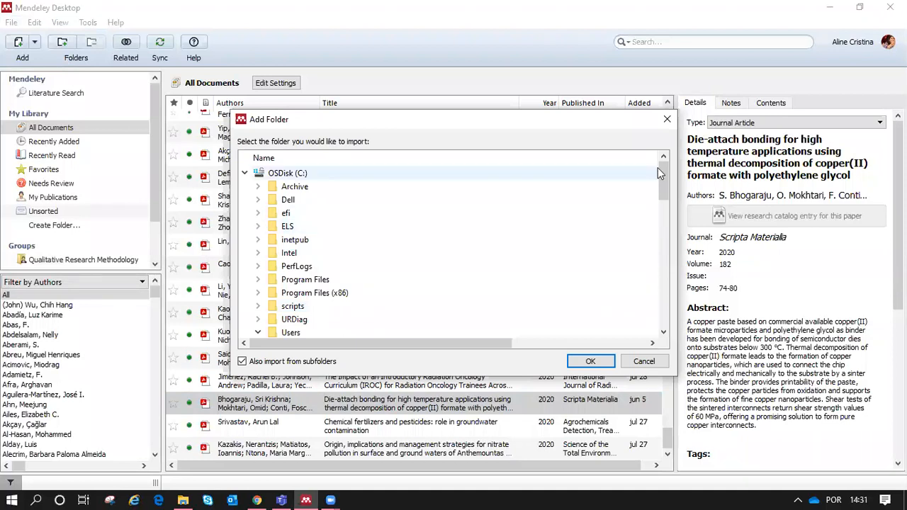
left_click_drag(662, 175, 662, 178)
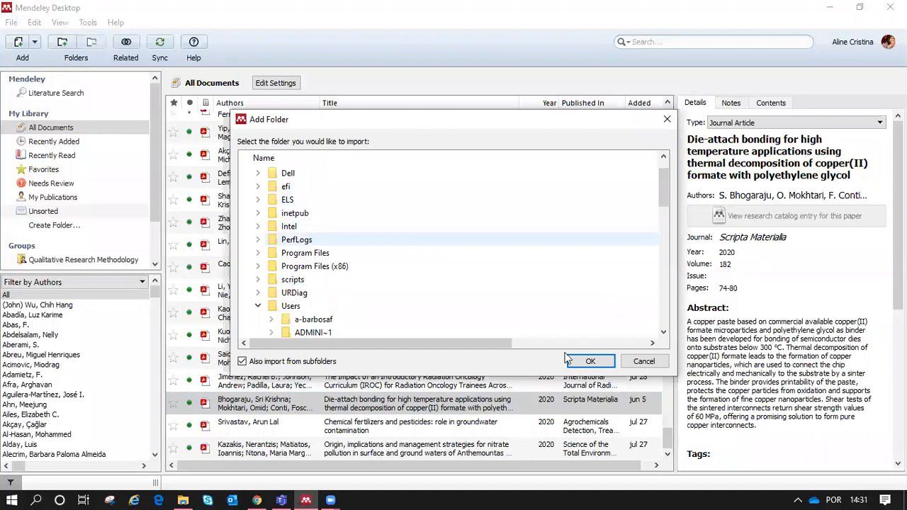
left_click(652, 363)
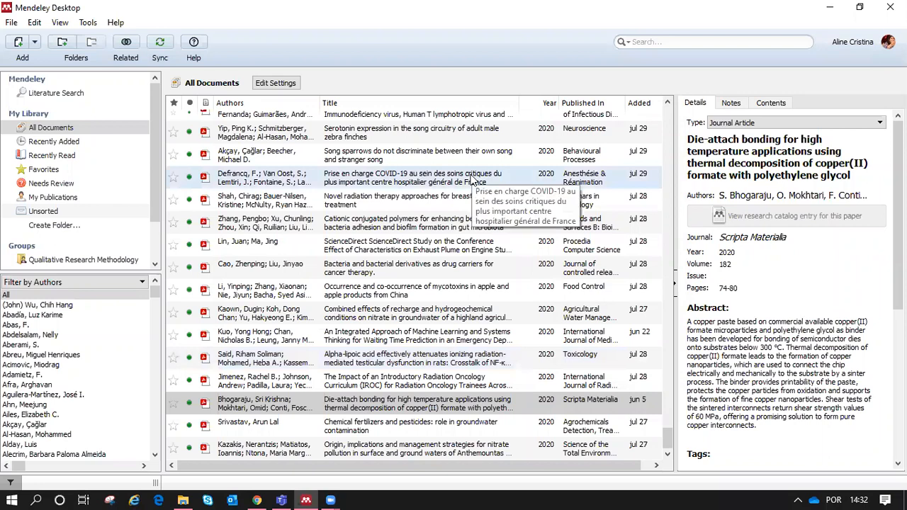
left_click(12, 26)
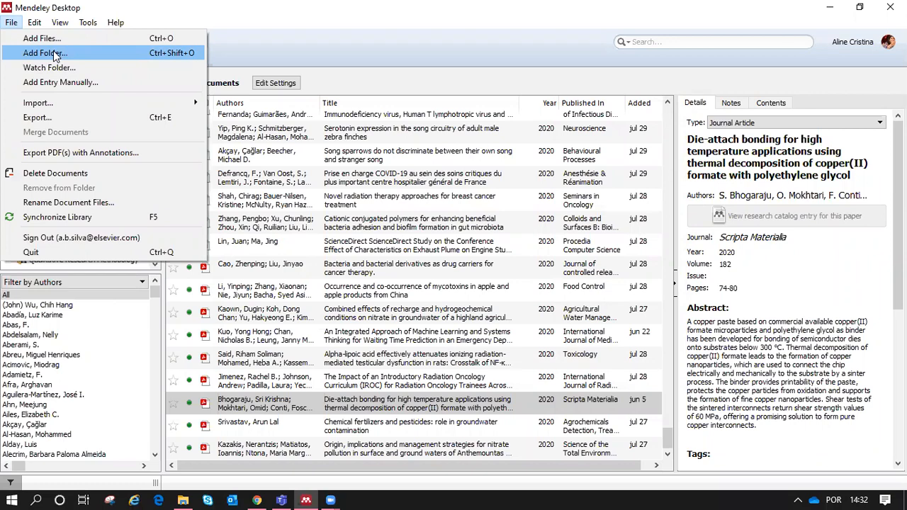
left_click(298, 399)
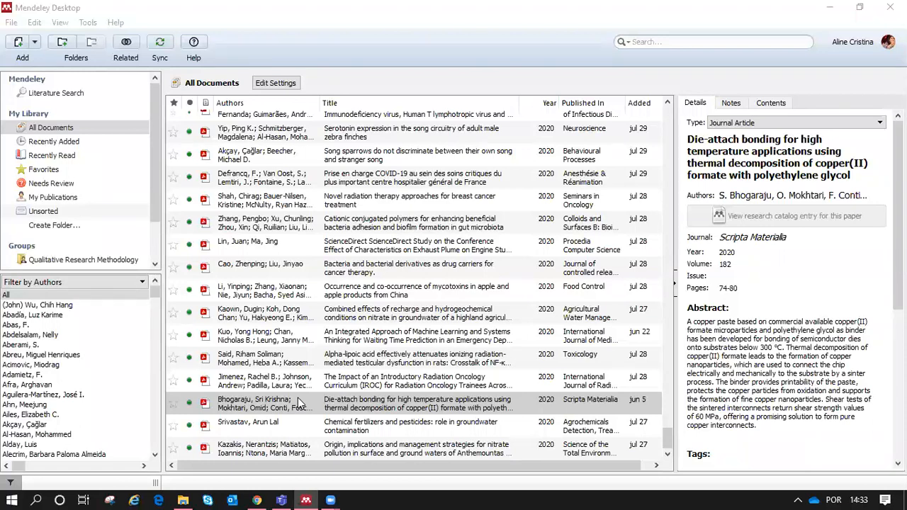
Step: Look over the brand love article page in the web browser, scrolling down through it
left_click(260, 498)
left_click(416, 21)
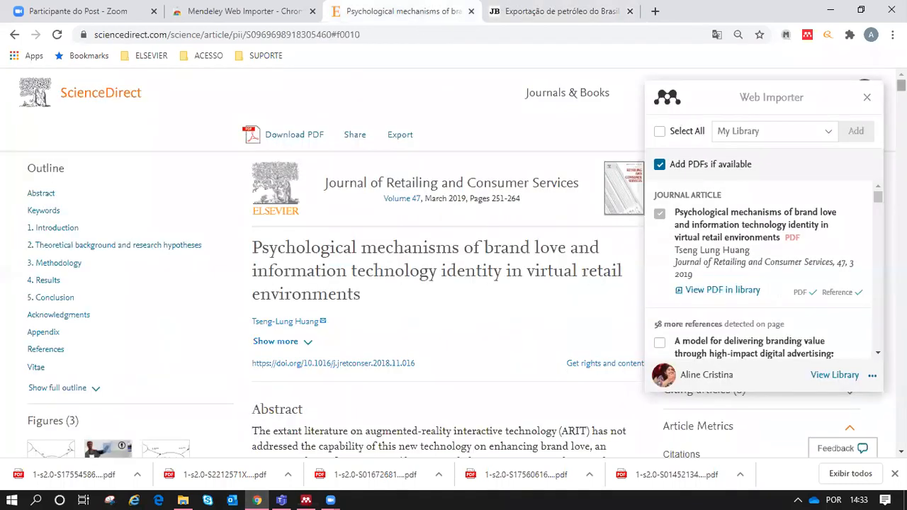
scroll(900, 85, "down", 5)
scroll(446, 283, "down", 3)
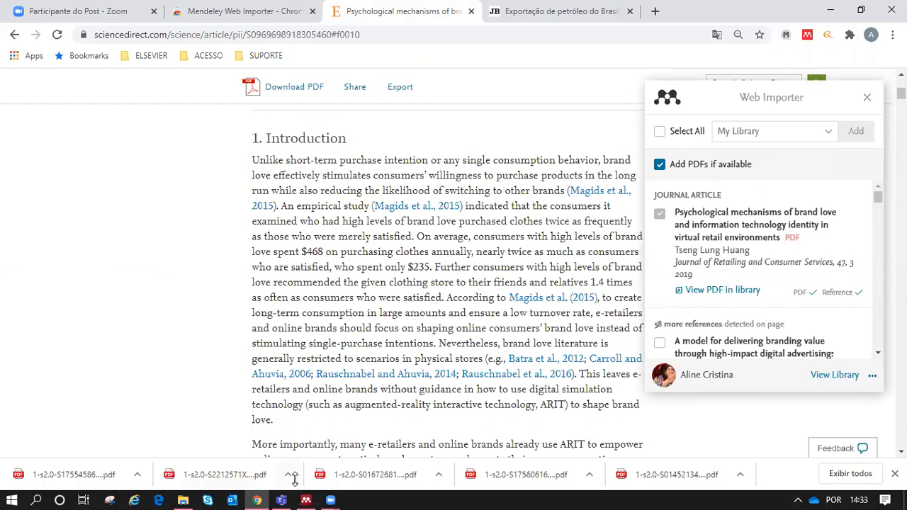
Step: Back in Mendeley, check the File menu's import options and close them without importing
left_click(305, 498)
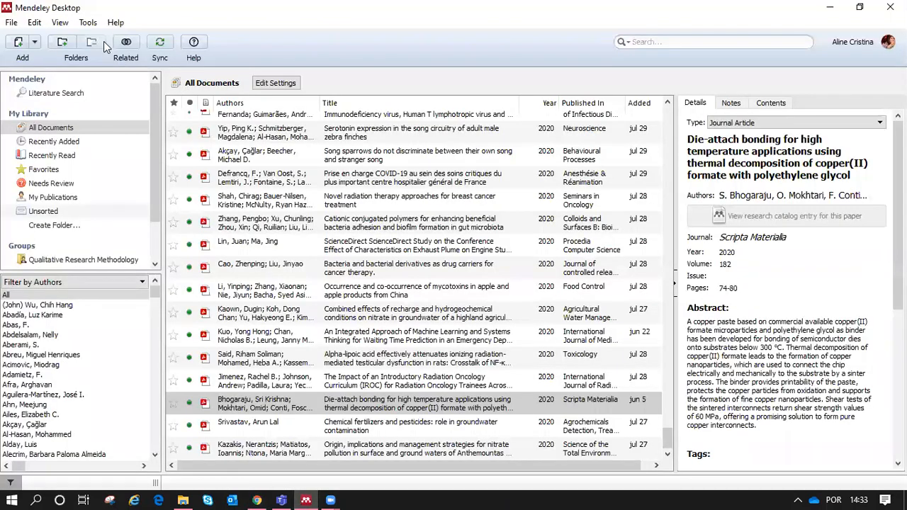
left_click(13, 24)
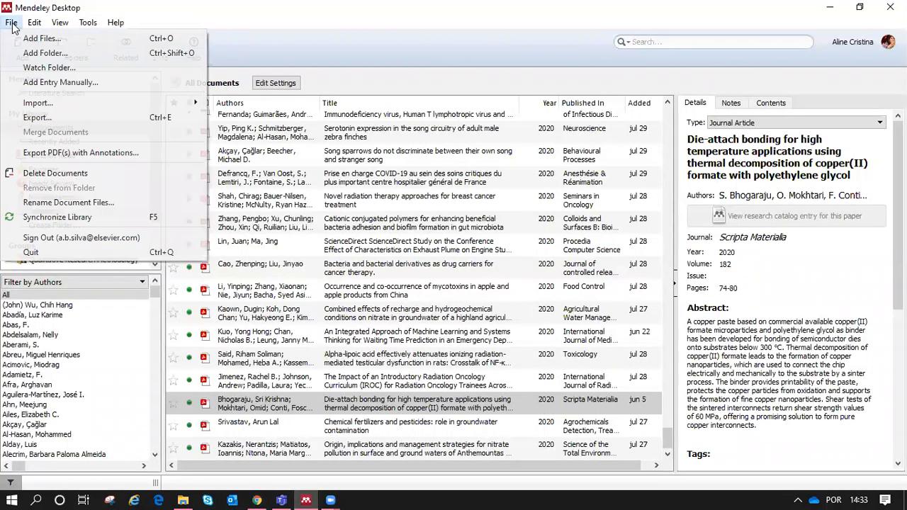
mouse_move(51, 106)
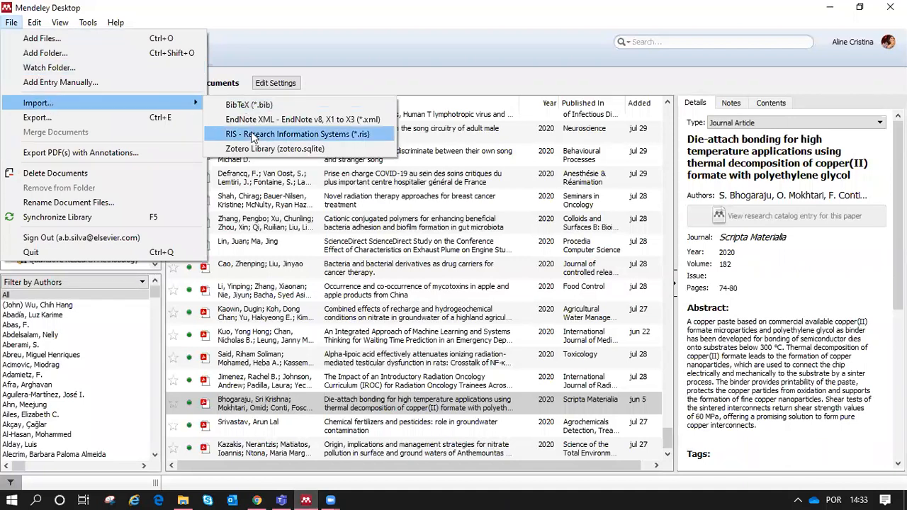
left_click(346, 52)
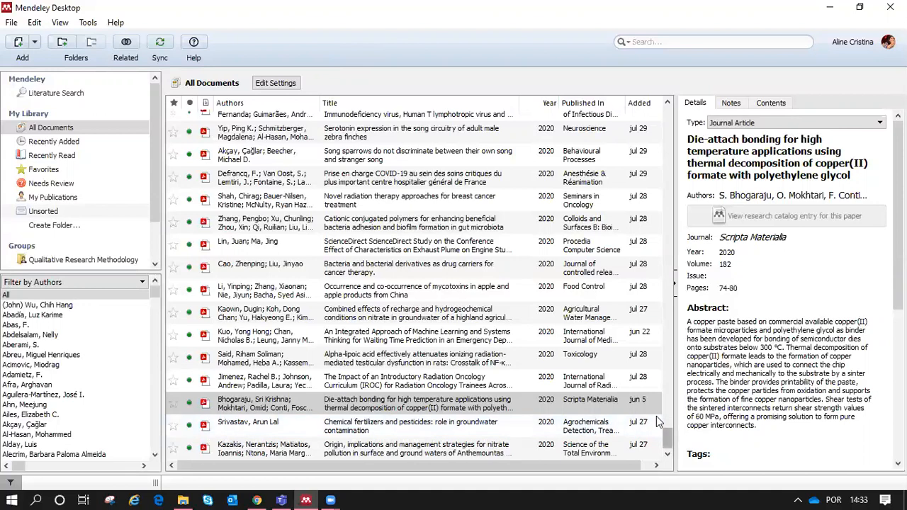
Step: Select the HIV-positive migrants paper and attach a file from its Details pane Files section
scroll(668, 421, "up", 6)
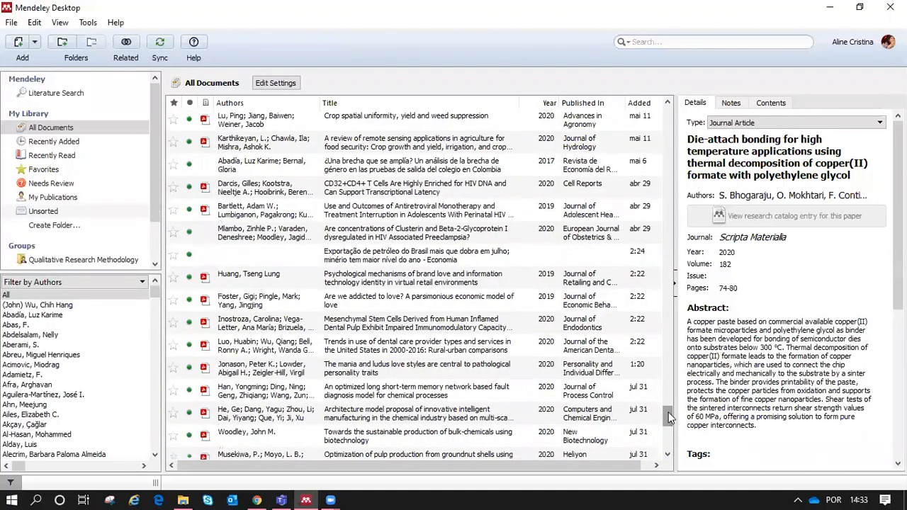
scroll(669, 412, "up", 3)
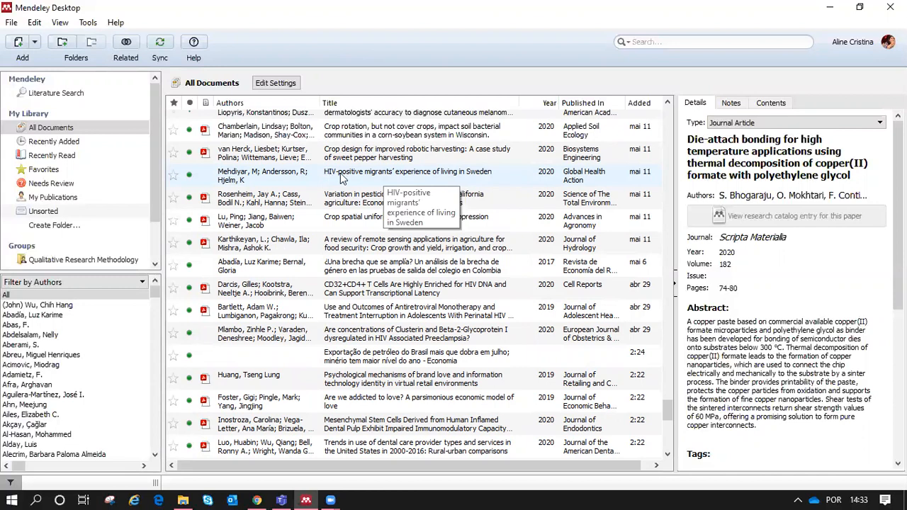
left_click(296, 180)
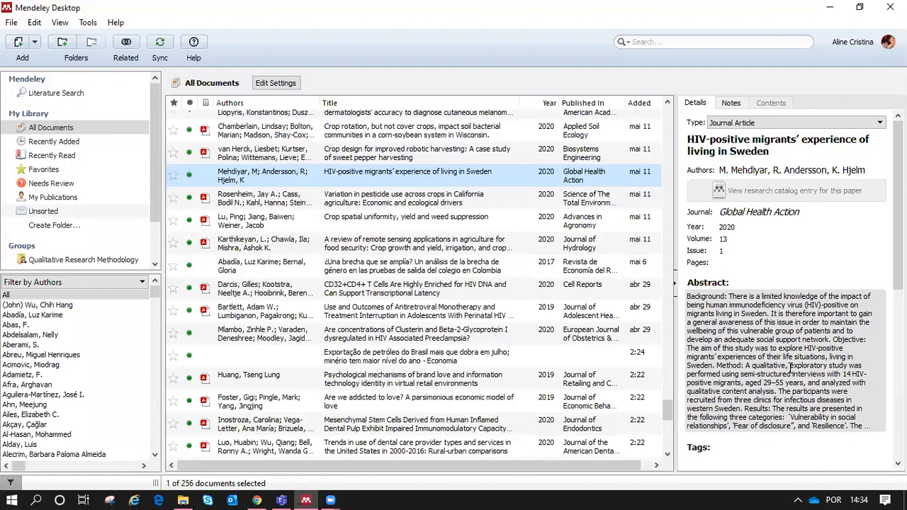
left_click_drag(897, 205, 898, 298)
scroll(732, 376, "down", 3)
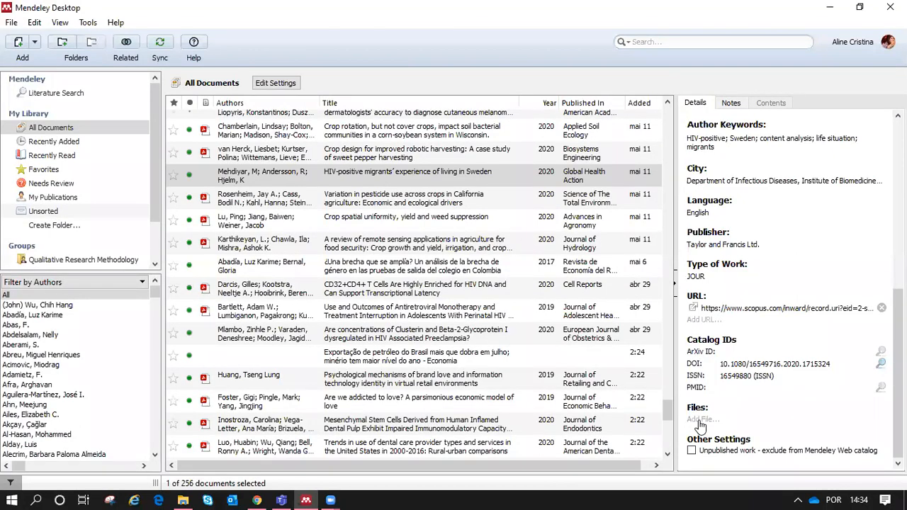
left_click(699, 423)
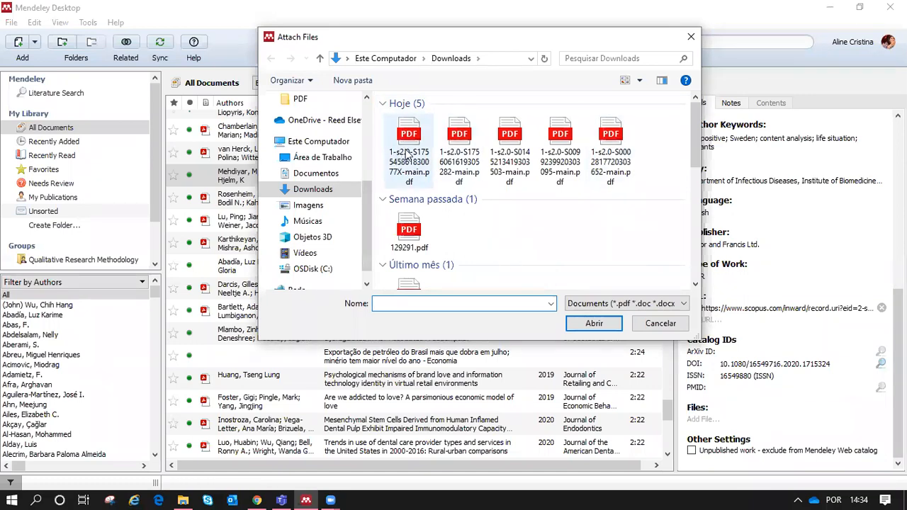
left_click(407, 138)
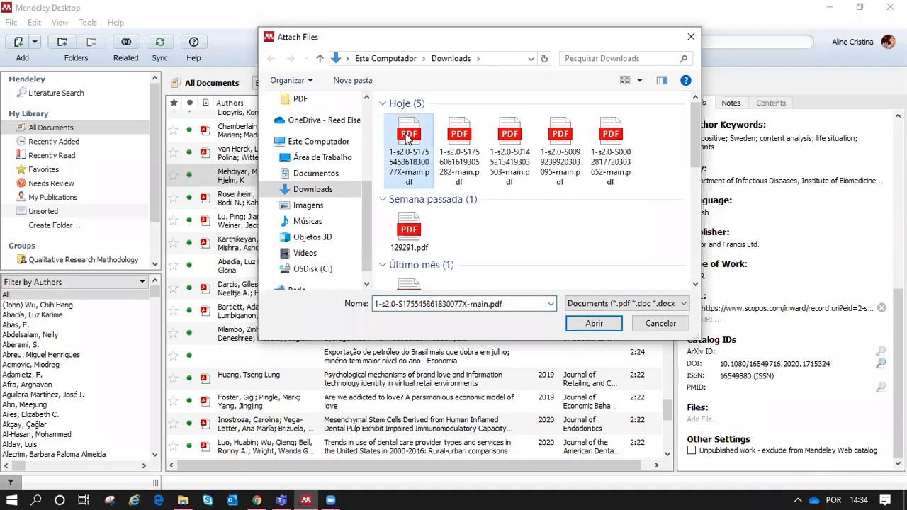
left_click(671, 328)
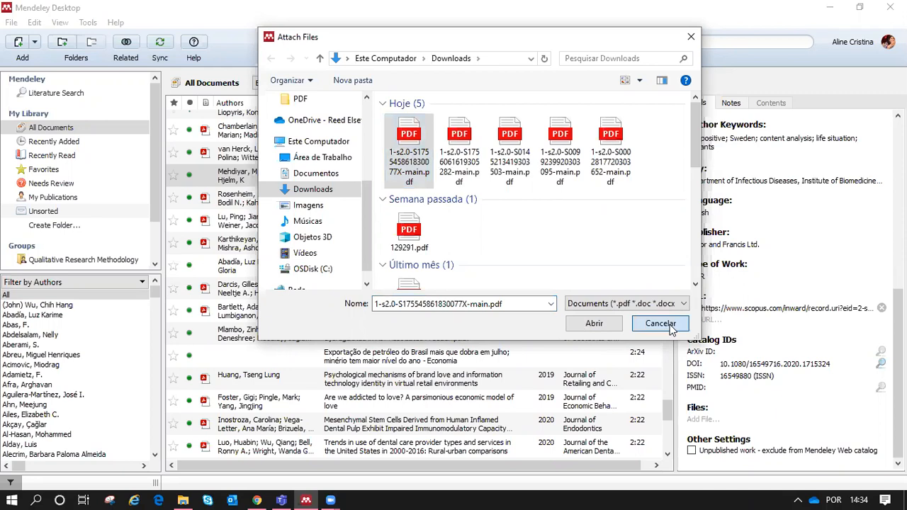
left_click(581, 494)
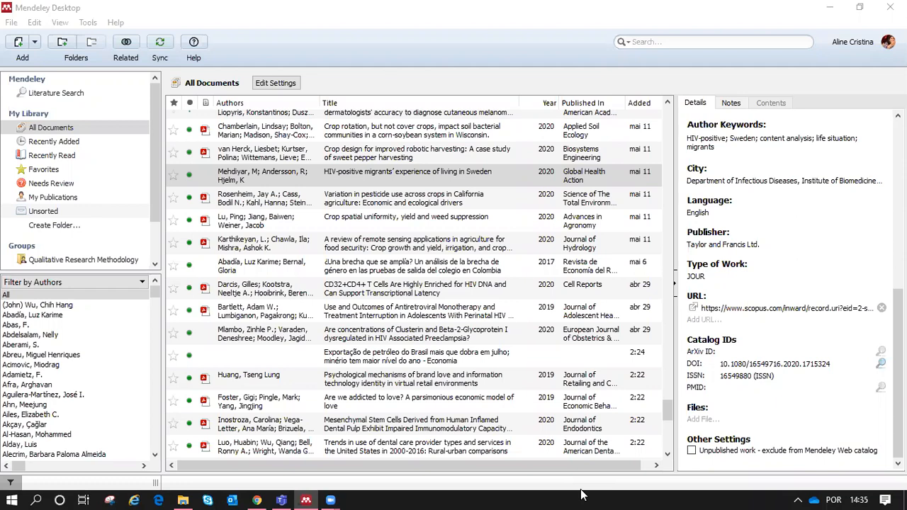
left_click(159, 496)
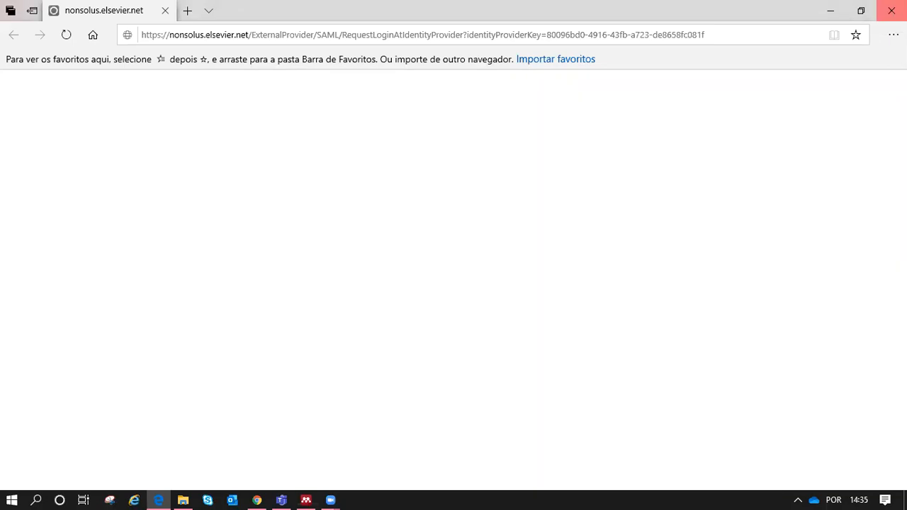
left_click(892, 11)
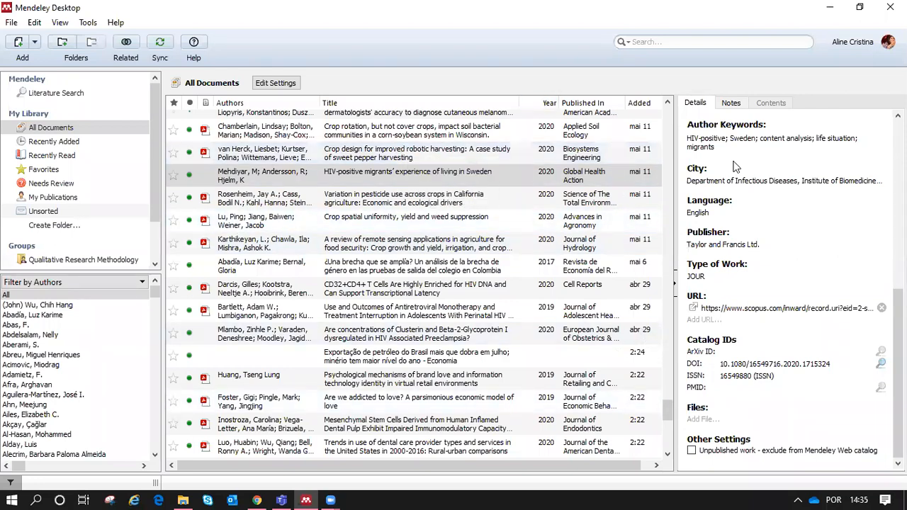
Step: Browse the robotic harvesting, pesticide, remote sensing and CD32+CD4+ papers, ending on the gender gap paper's title
scroll(736, 166, "up", 10)
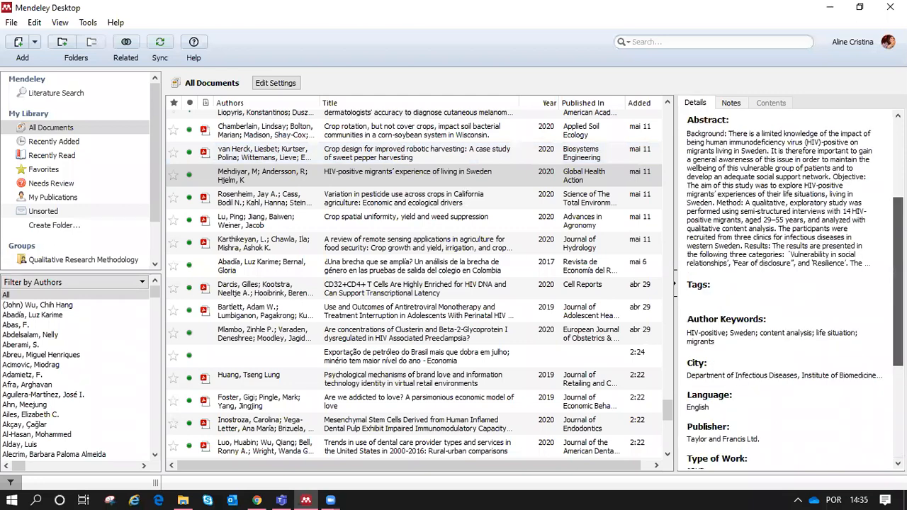
left_click(264, 151)
left_click(328, 206)
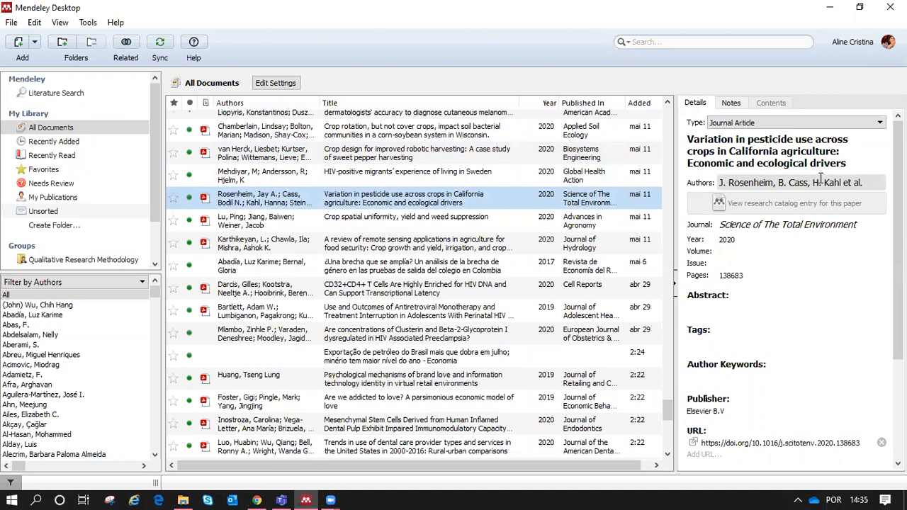
left_click(433, 244)
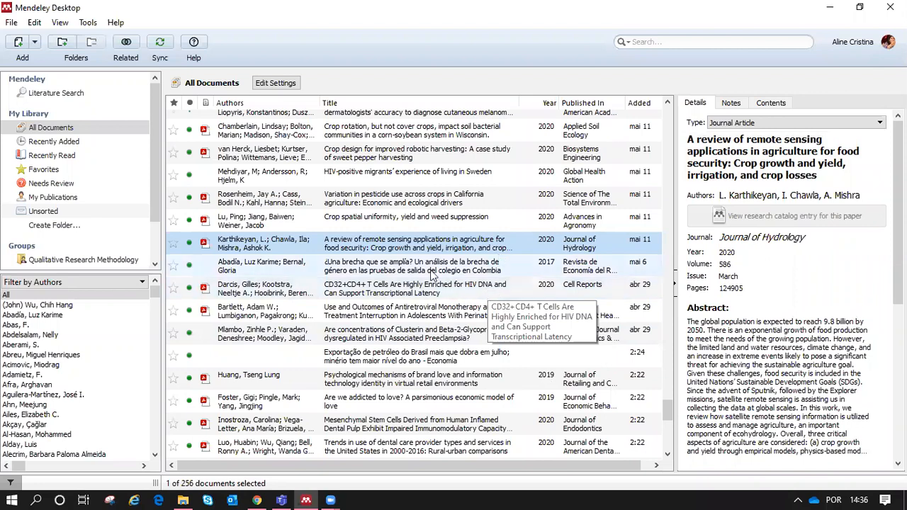
left_click(411, 292)
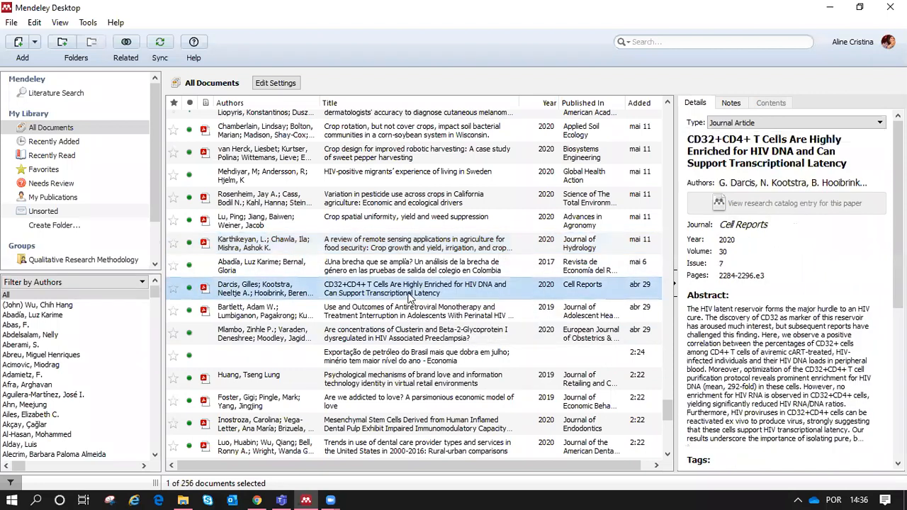
left_click(280, 268)
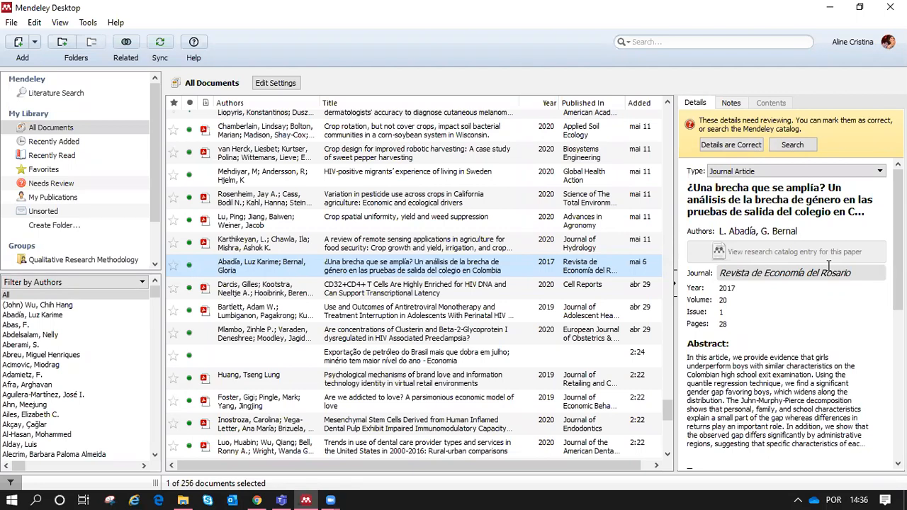
left_click(834, 215)
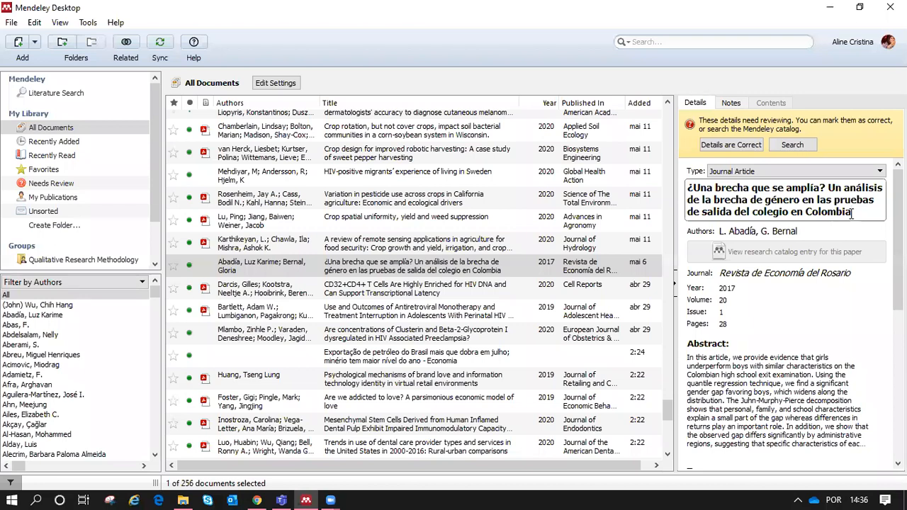
key("BackSpace")
key("BackSpace")
key("BackSpace")
key("BackSpace")
key("BackSpace")
key("BackSpace")
key("BackSpace")
key("BackSpace")
type("Perú")
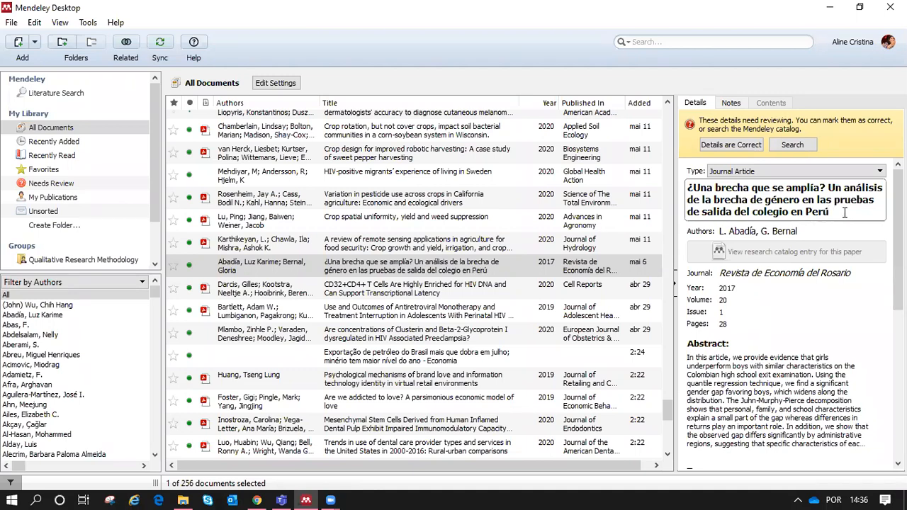
left_click(484, 288)
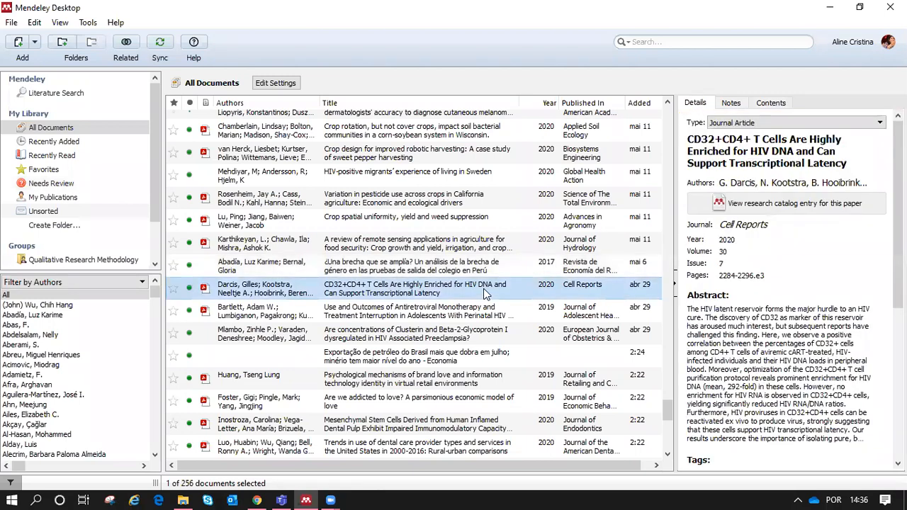
left_click(477, 273)
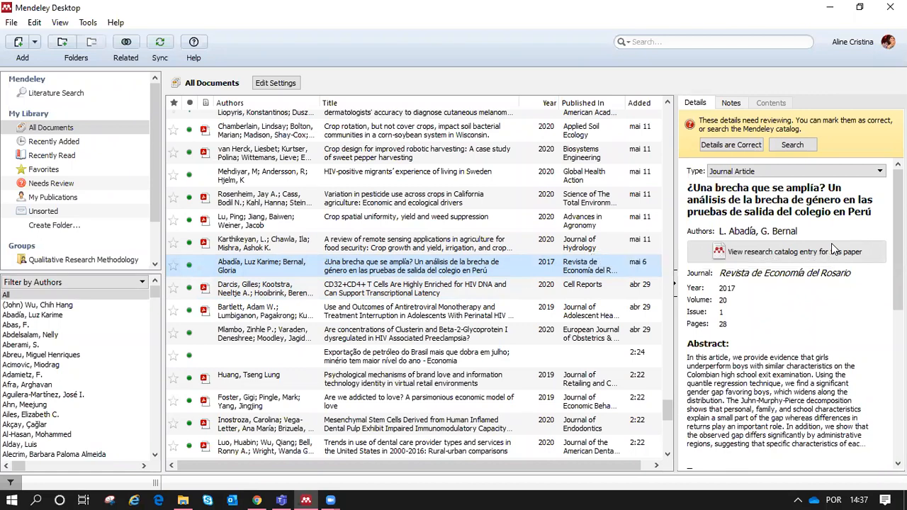
left_click(873, 214)
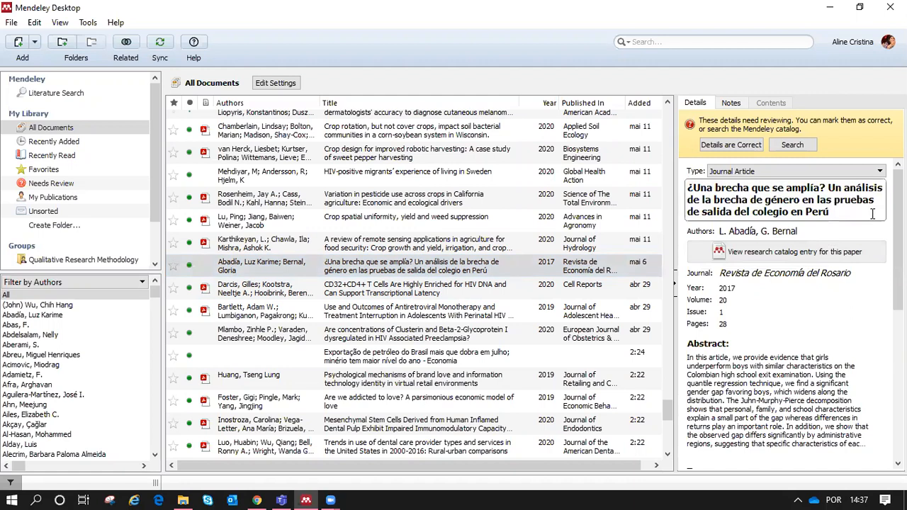
key("BackSpace")
key("BackSpace")
key("BackSpace")
key("BackSpace")
type("Colombia")
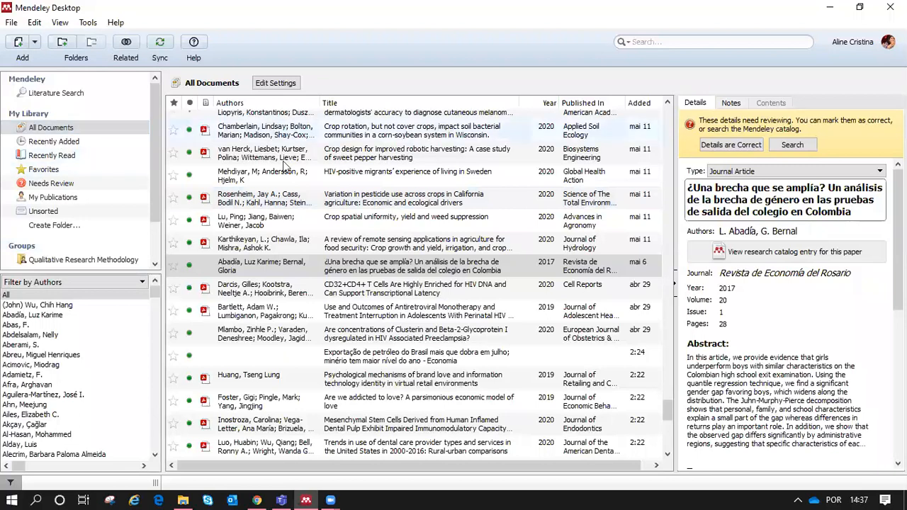
Step: View the Recently Added and Recently Read collections, then start a new library folder
left_click(57, 142)
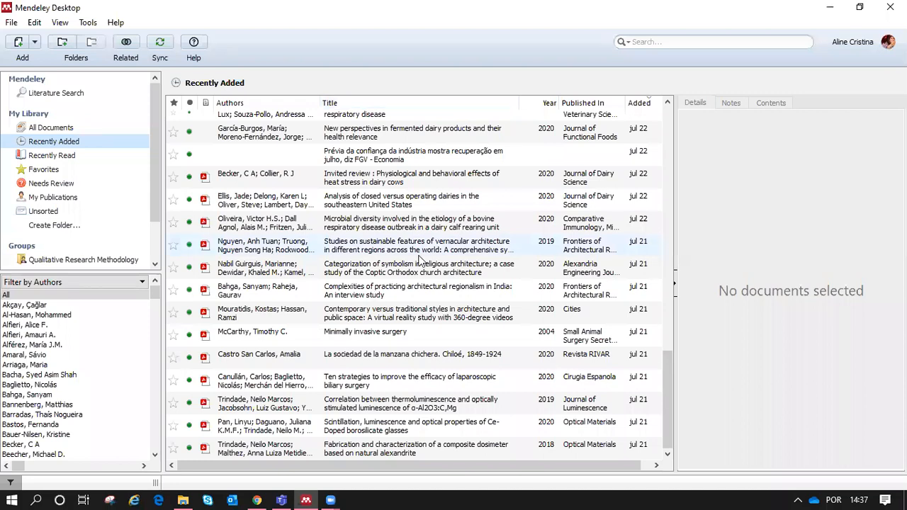
left_click(77, 157)
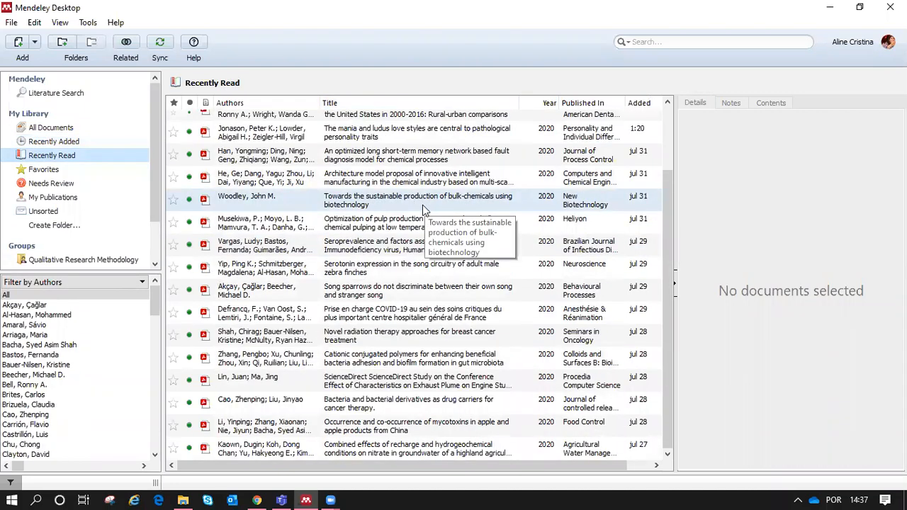
left_click(55, 226)
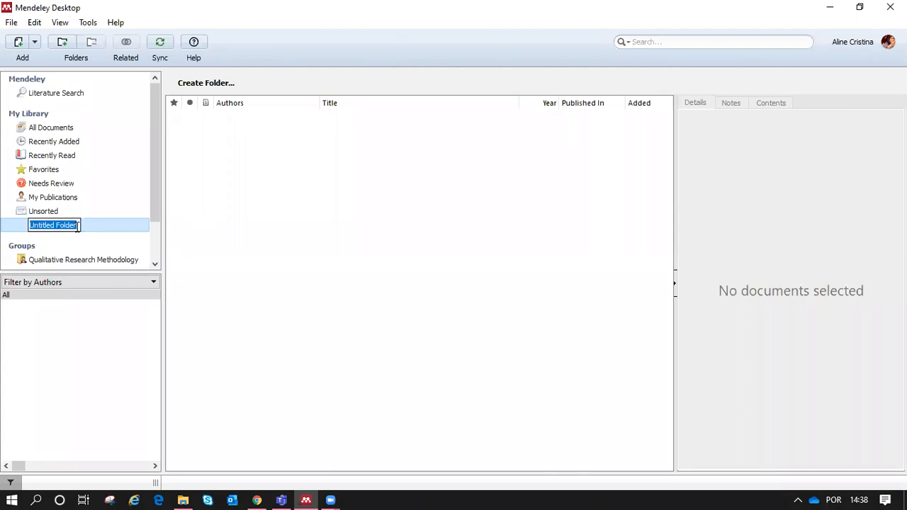
Step: Name the new folder TCC, then show the zeolite waste-forms paper in All Documents
type("TCC")
key("Return")
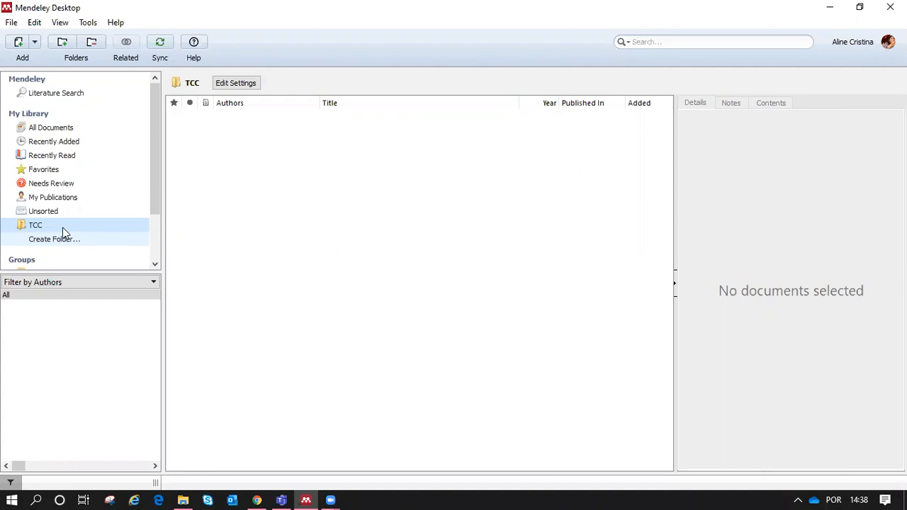
left_click(61, 134)
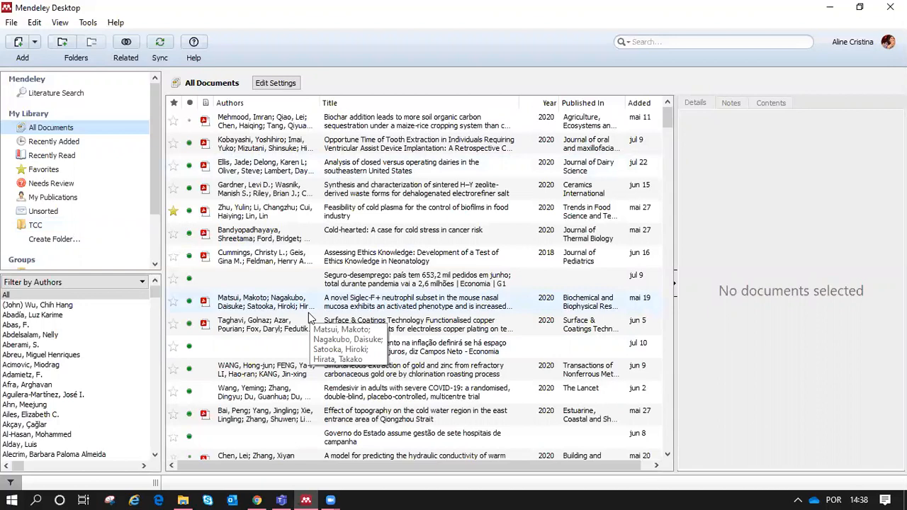
left_click(348, 195)
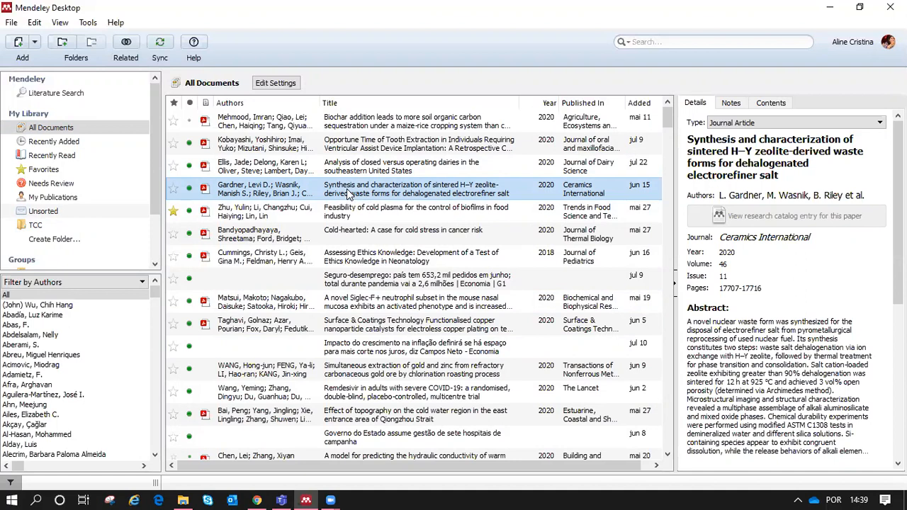
Step: Drag the zeolite waste-forms paper onto the TCC folder and open TCC to confirm it
left_click_drag(348, 193, 111, 228)
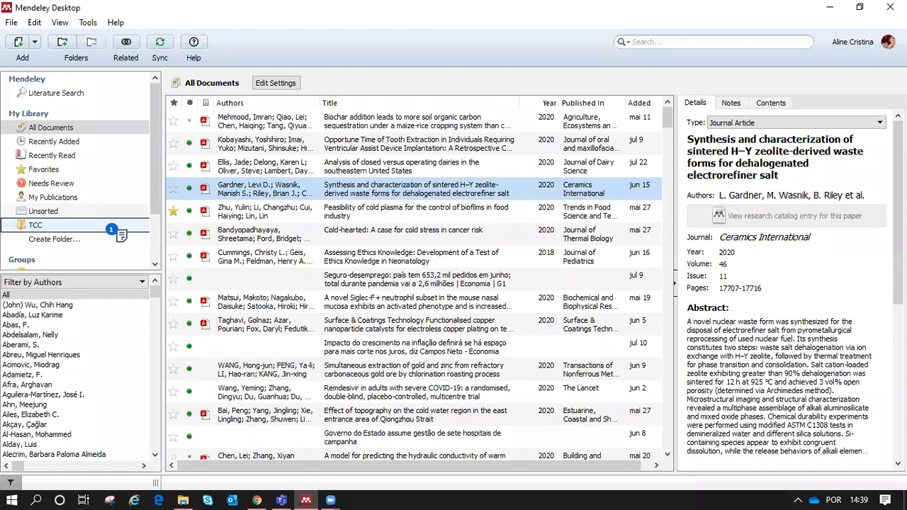
left_click_drag(111, 228, 63, 229)
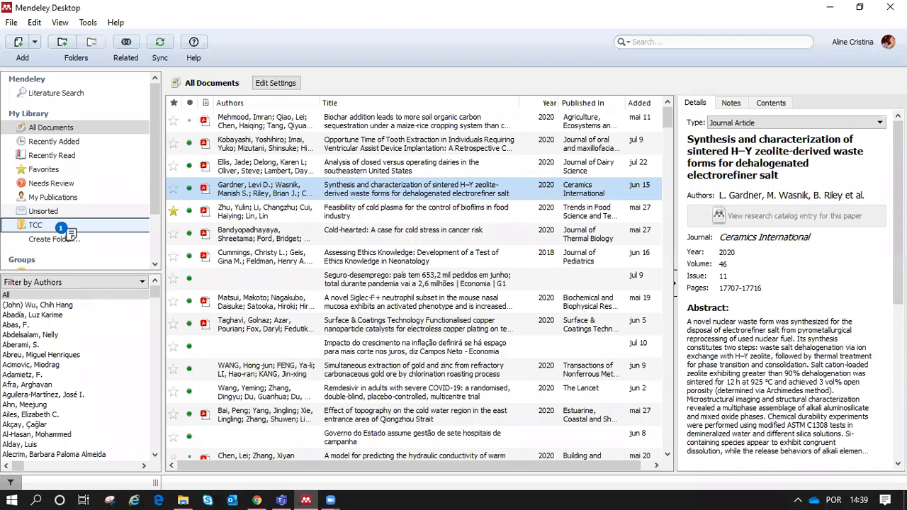
left_click_drag(62, 229, 61, 227)
left_click_drag(61, 228, 52, 221)
left_click(52, 221)
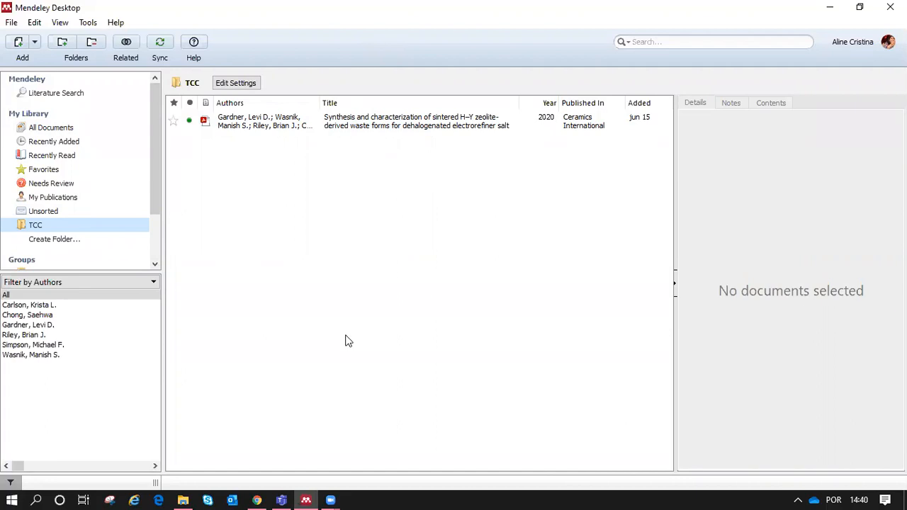
Step: Add the sex-traffickers PDF from Downloads into TCC, then go back to All Documents
left_click(12, 24)
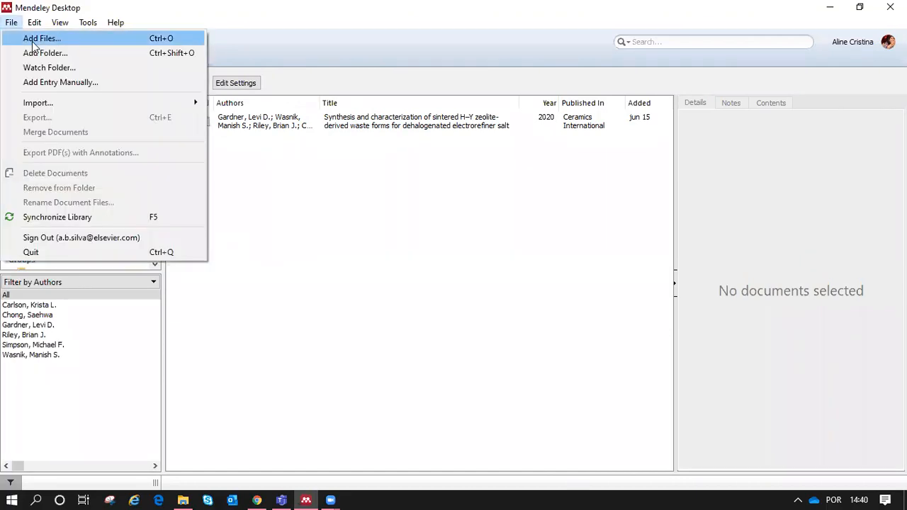
left_click(263, 41)
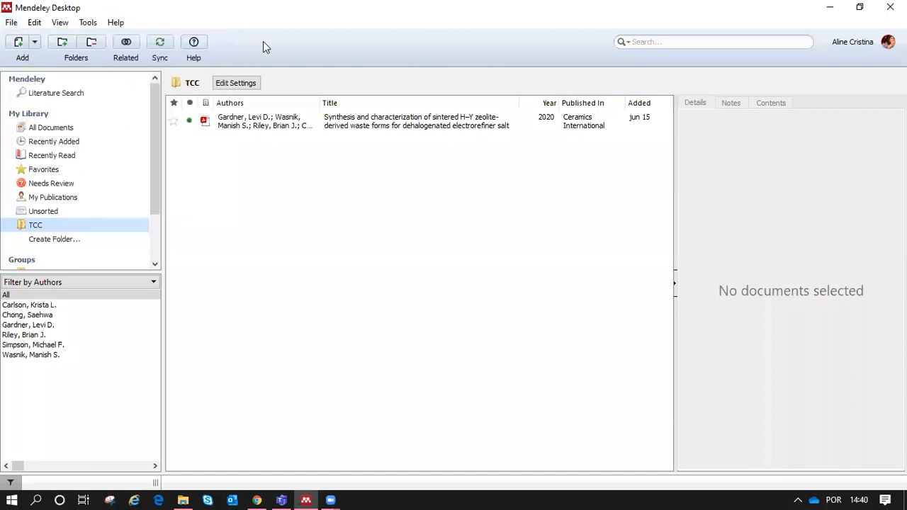
left_click(13, 46)
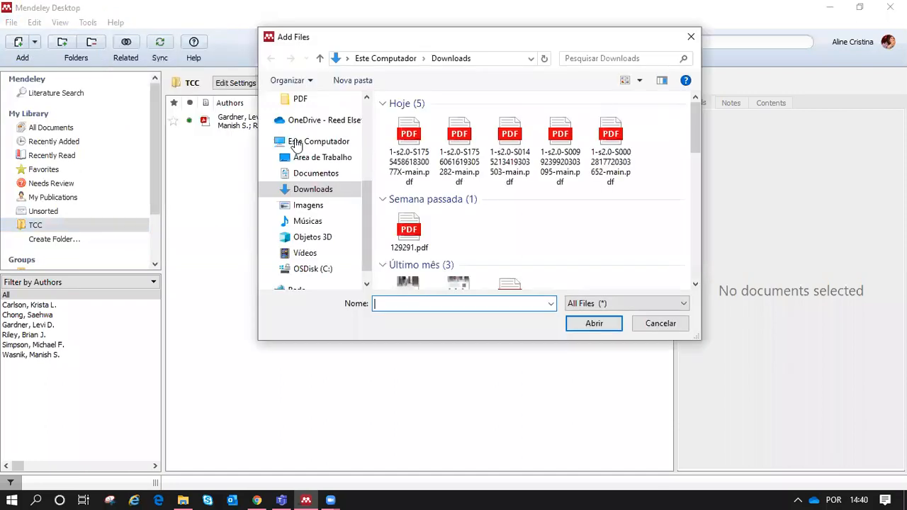
left_click(450, 144)
left_click(609, 326)
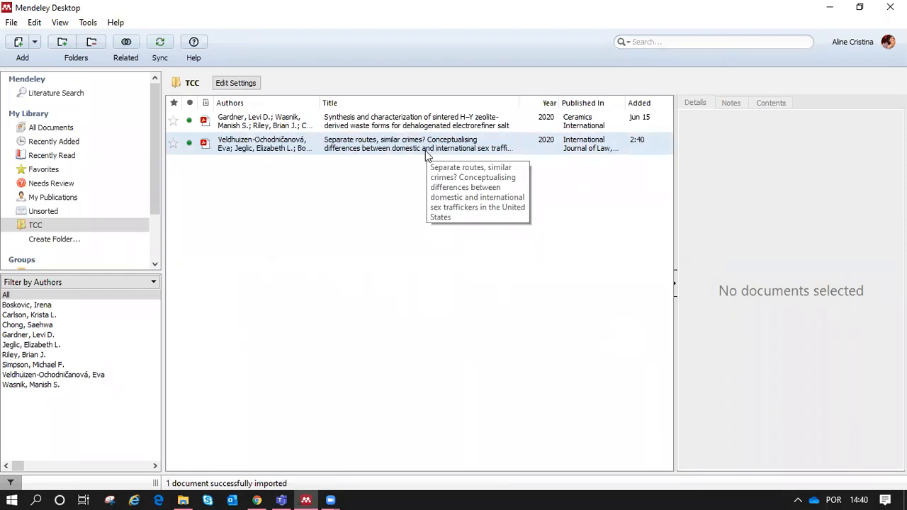
left_click(51, 127)
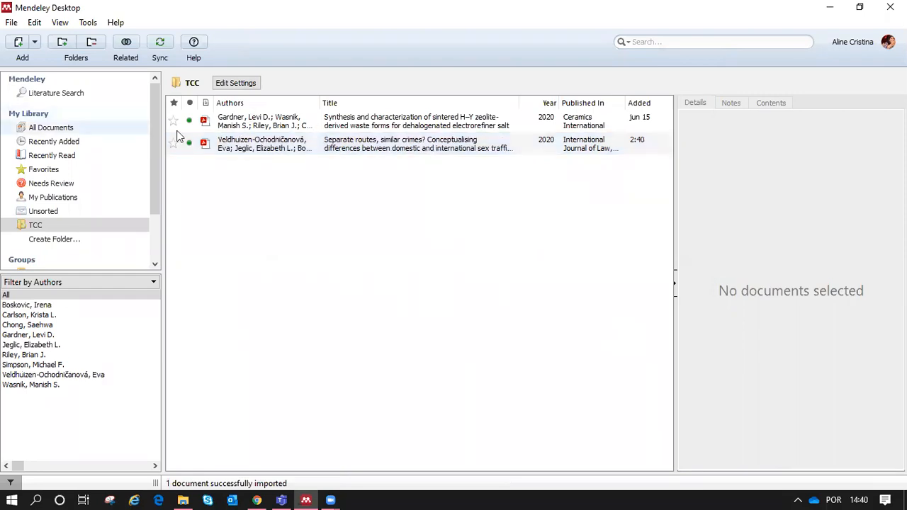
Step: Sort All Documents by the Added column, newest first, then click into the search box
left_click(640, 103)
left_click(647, 107)
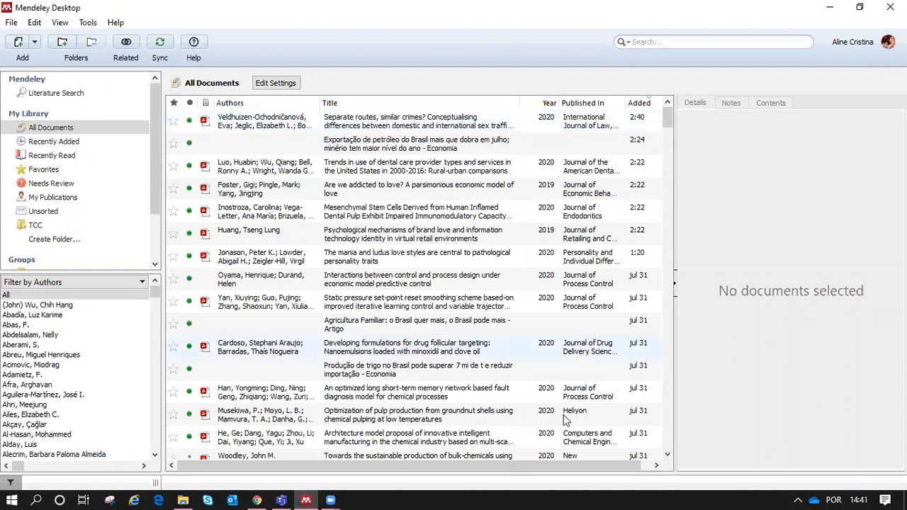
scroll(566, 420, "down", 4)
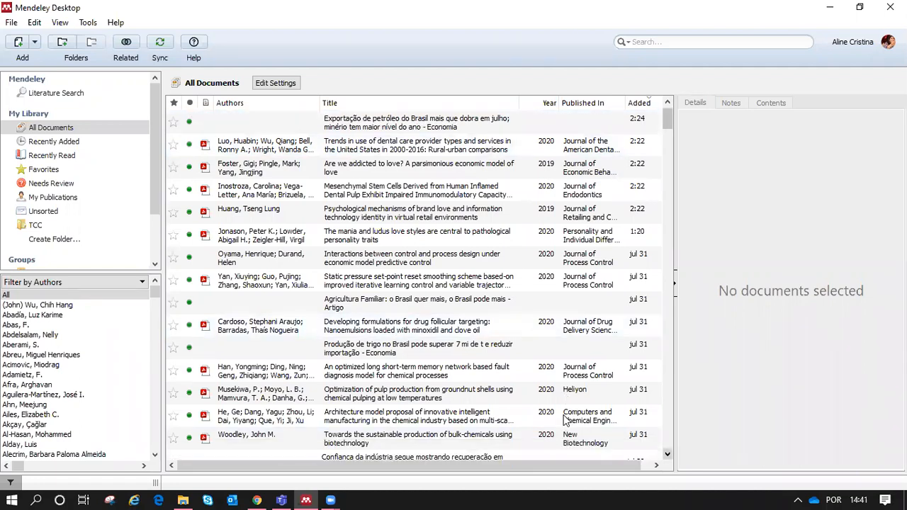
scroll(566, 420, "down", 3)
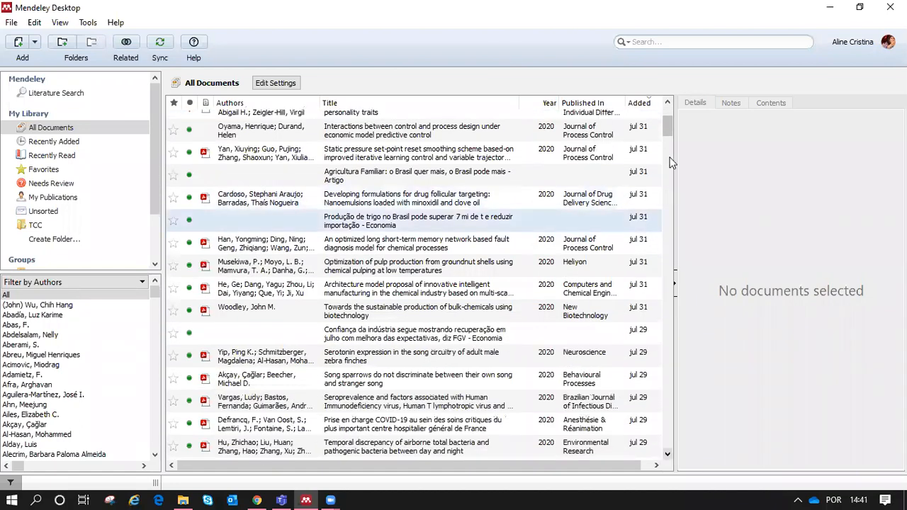
left_click_drag(668, 88, 686, 45)
left_click(686, 45)
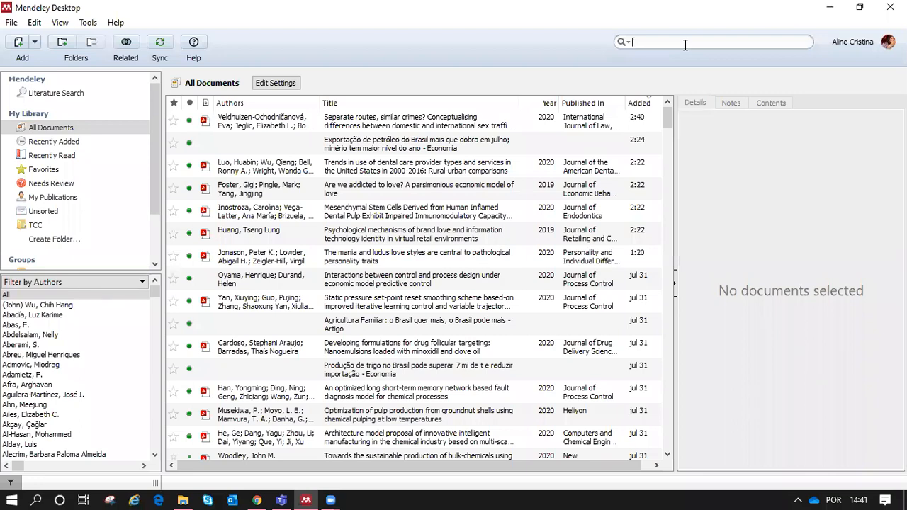
type("crimes")
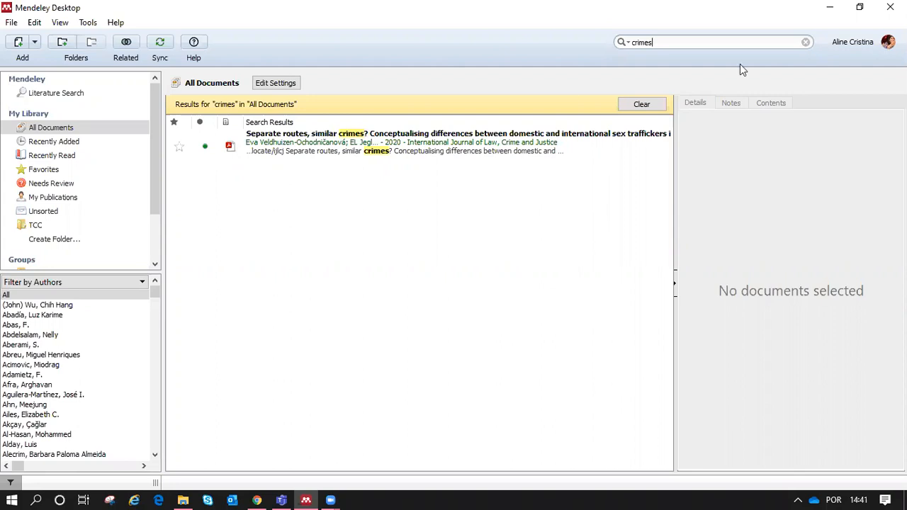
left_click(806, 43)
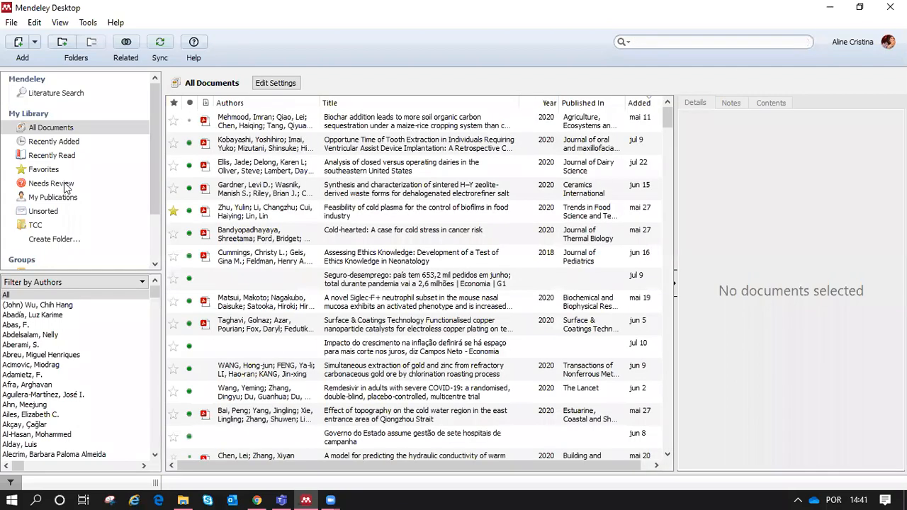
Step: Show the TCC folder's two papers, then switch to the Qualitative Research Methodology group
left_click(42, 224)
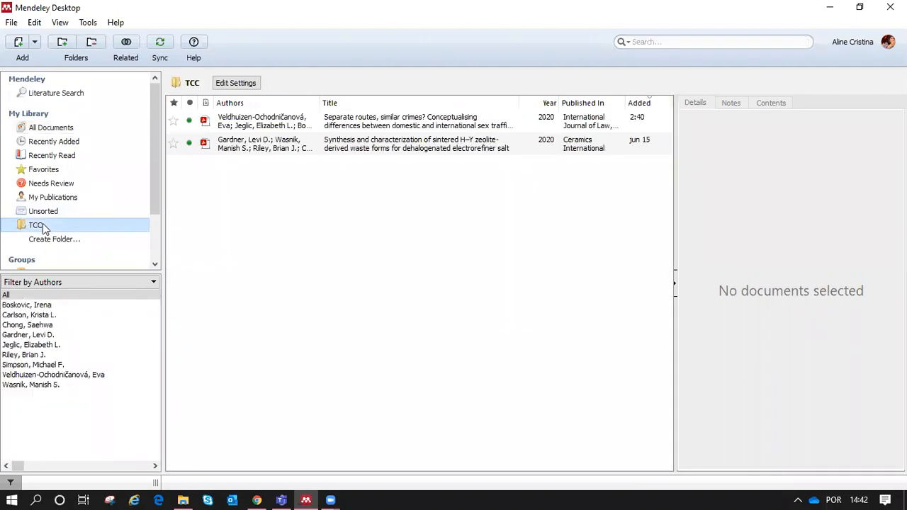
left_click_drag(158, 161, 81, 227)
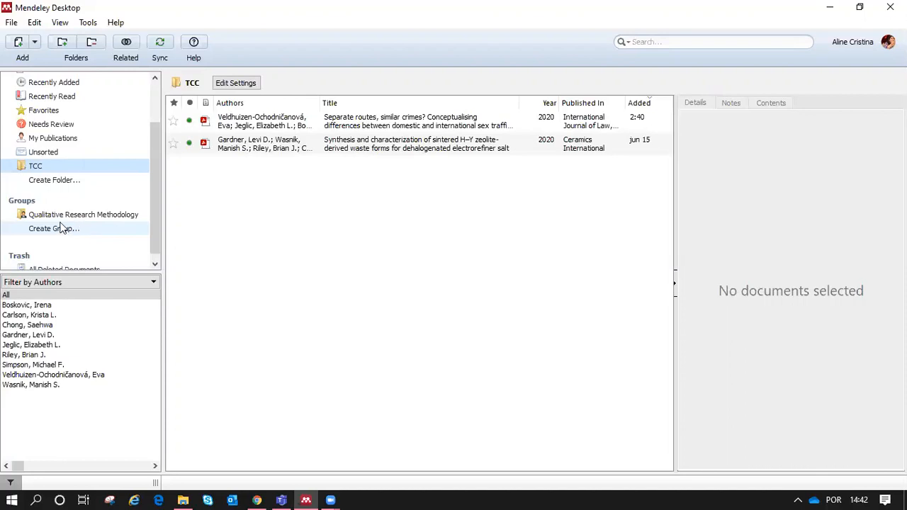
left_click(63, 217)
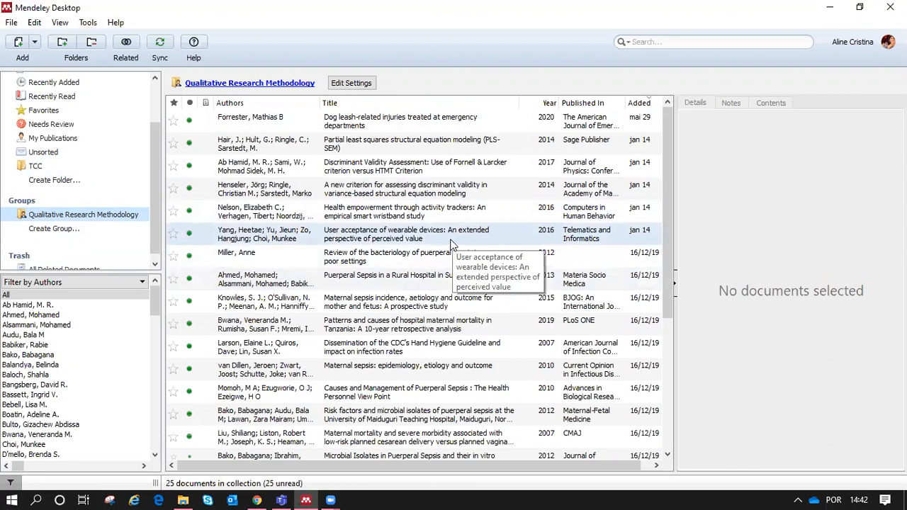
Step: Start a new group with Create Group... under Groups
left_click(57, 229)
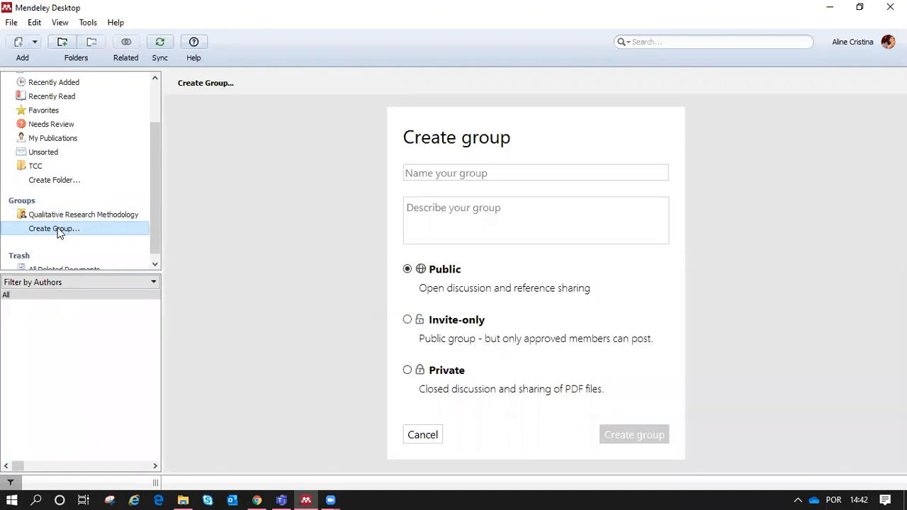
Step: Name the new group 'Pesquisa em Química Inorgânica' and set its privacy to Private
left_click(487, 173)
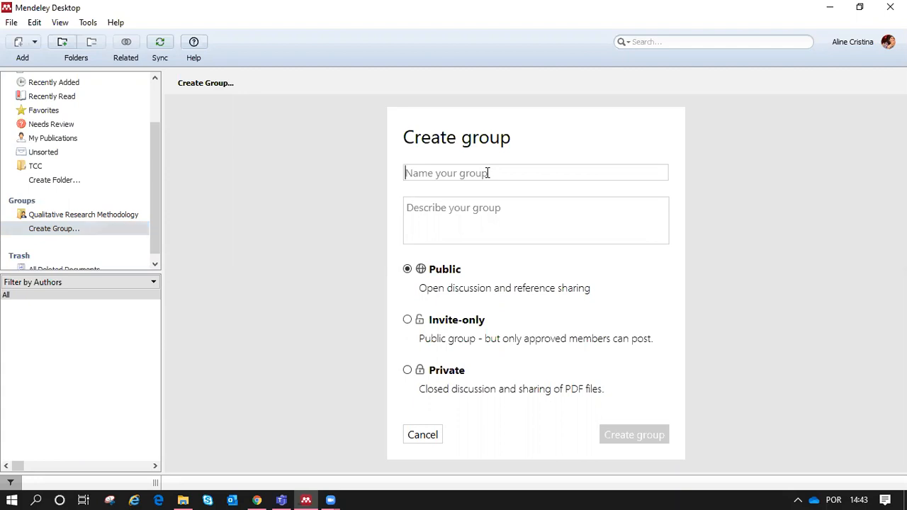
type("Pesquisa em Quími")
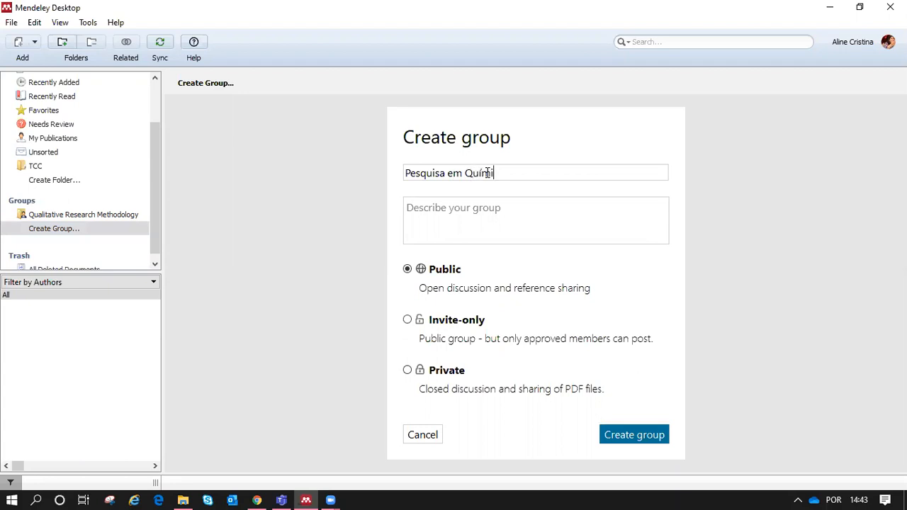
type("ca Inorgânica")
left_click(459, 212)
left_click(408, 319)
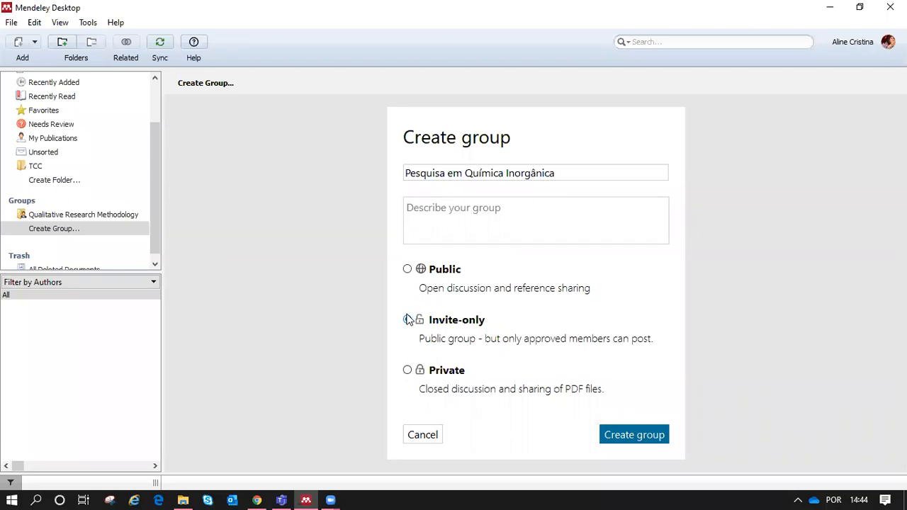
left_click(408, 319)
left_click(408, 371)
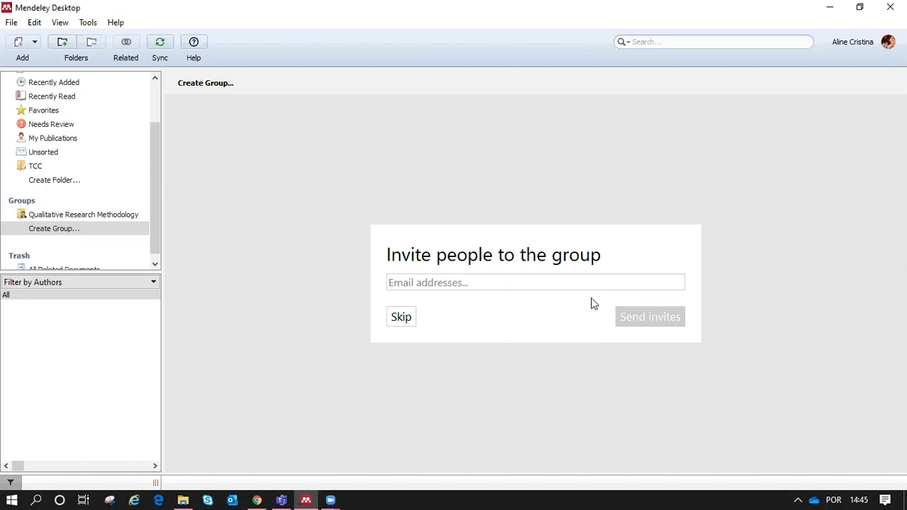
Step: Skip inviting members to the new group and scroll the sidebar back up to My Library
left_click(401, 317)
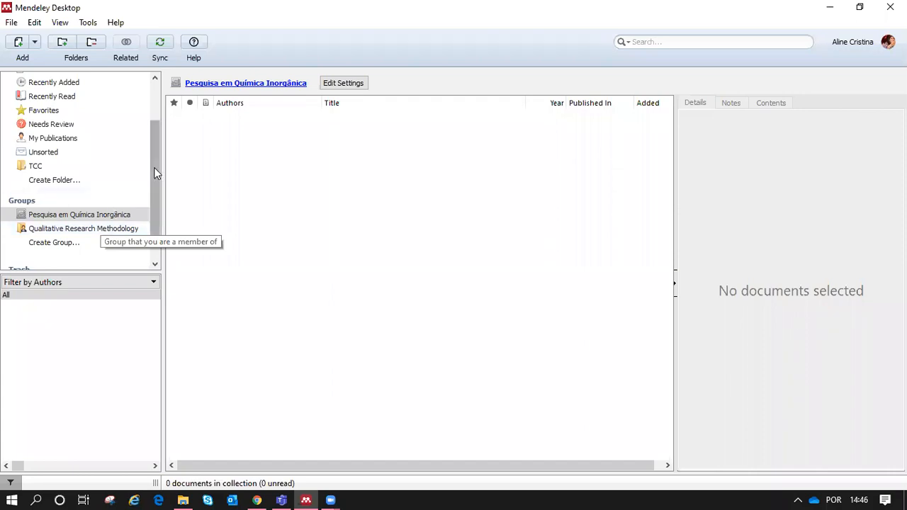
left_click_drag(153, 165, 158, 136)
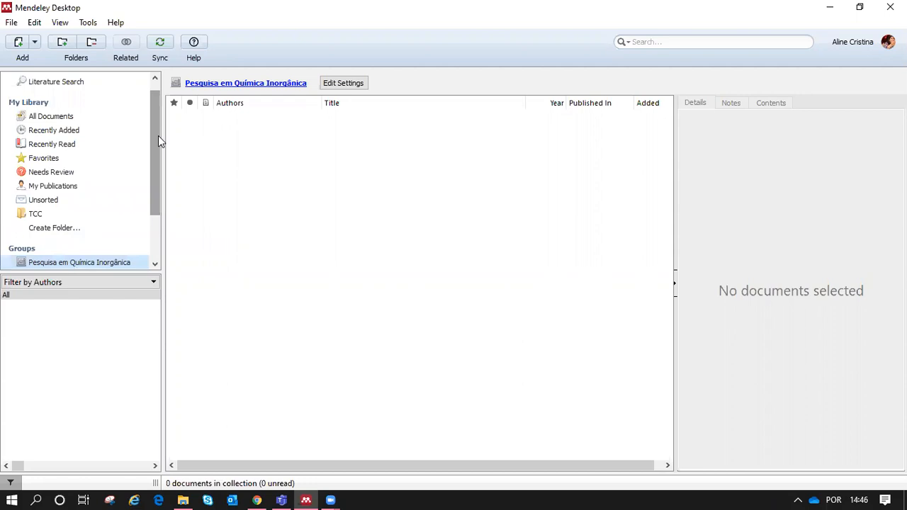
Step: Drag the 2018 neonatology ethics-knowledge paper from All Documents into the Pesquisa em Química Inorgânica group
left_click(104, 120)
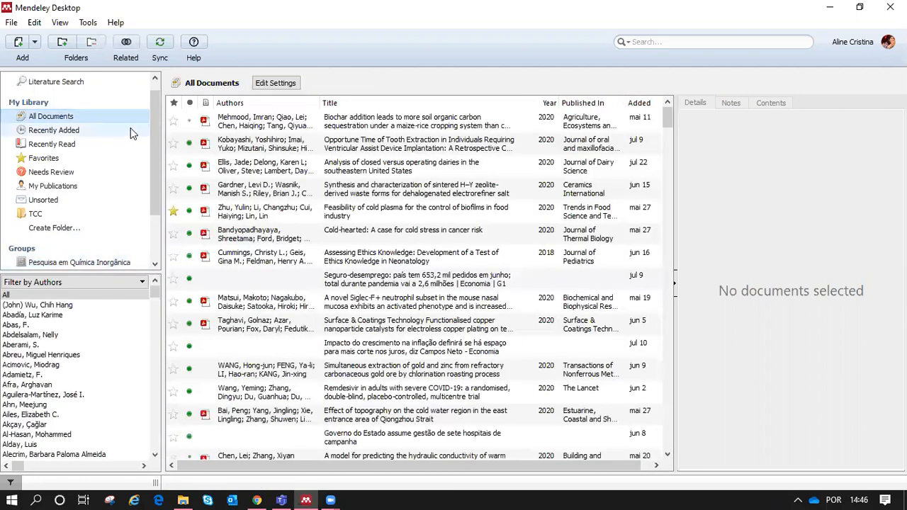
left_click_drag(155, 144, 150, 178)
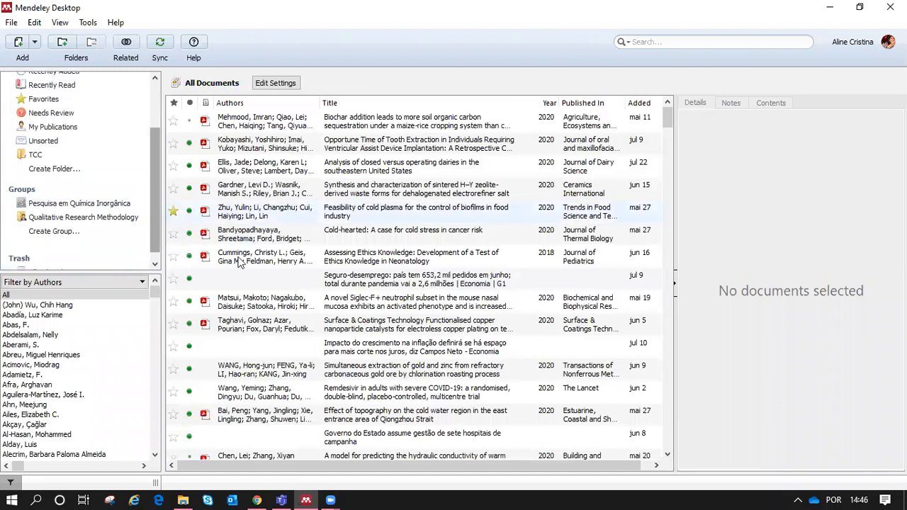
left_click(290, 263)
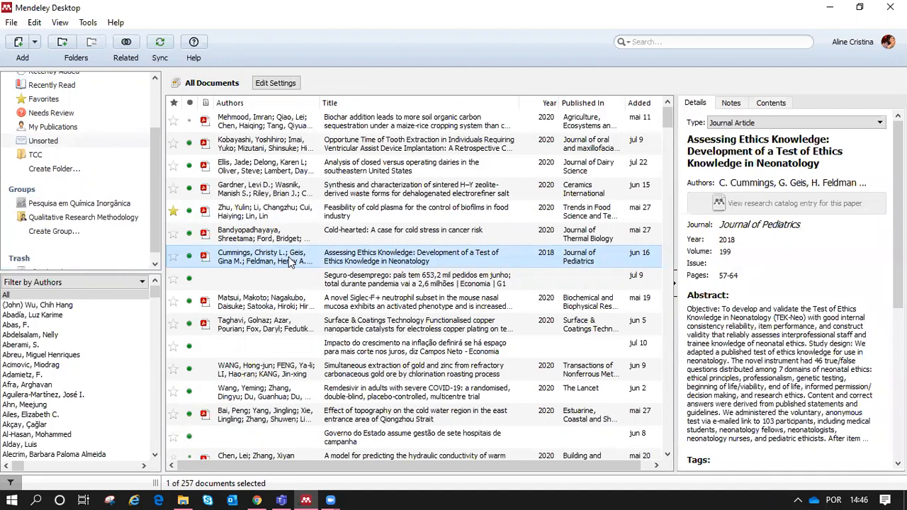
left_click_drag(289, 256, 103, 210)
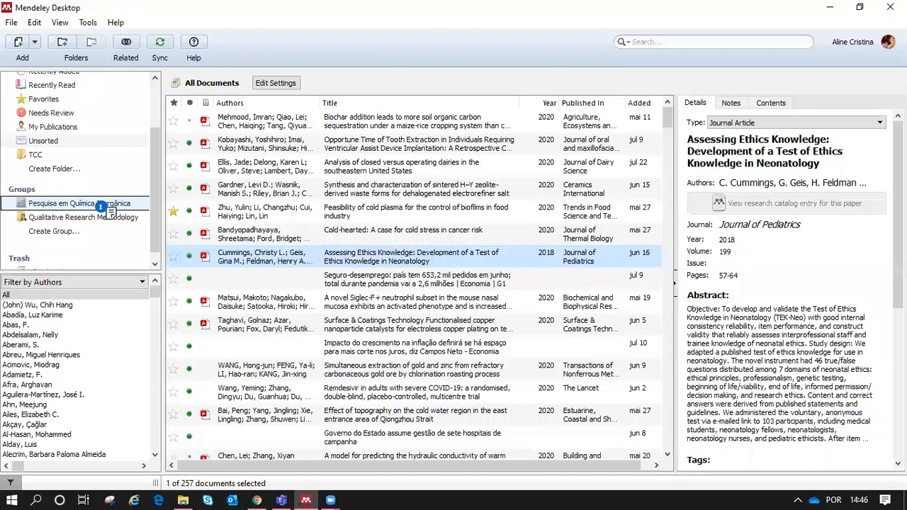
left_click_drag(103, 211, 94, 203)
left_click(93, 202)
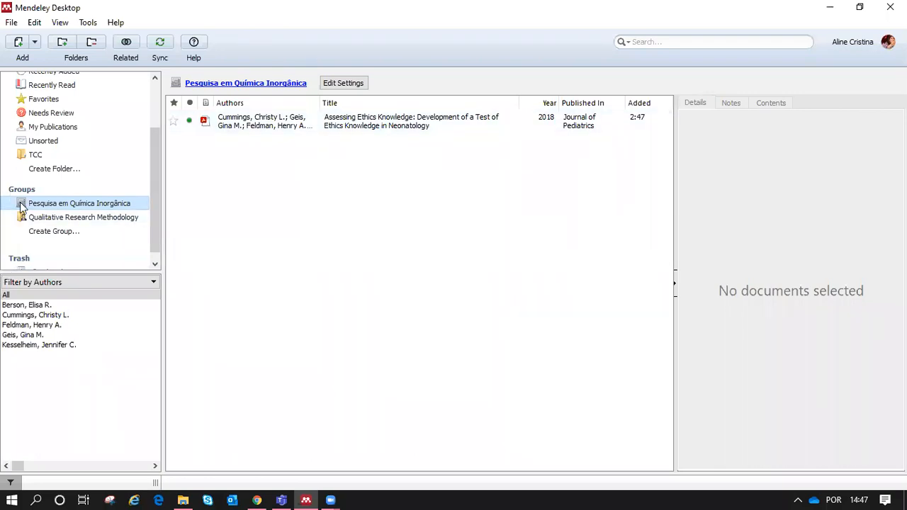
Step: Check that Pesquisa em Química Inorgânica now lists the 2018 Journal of Pediatrics neonatology paper
mouse_move(21, 207)
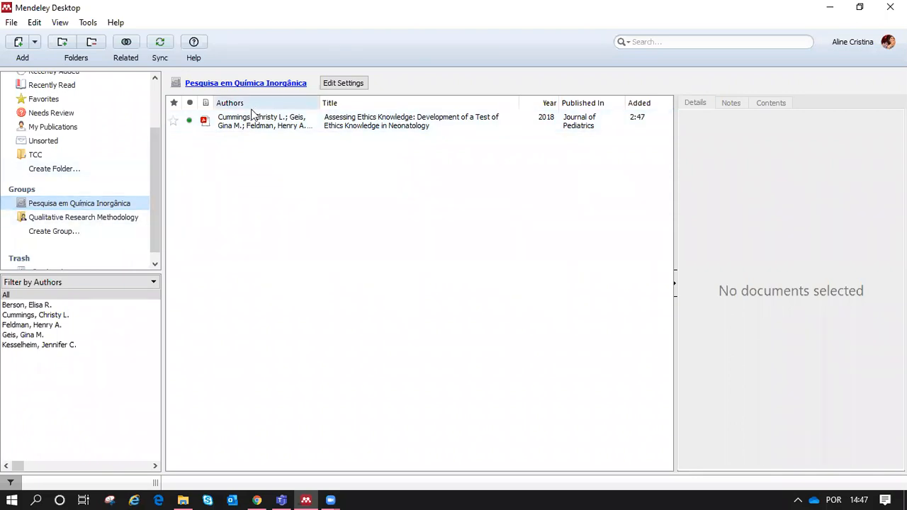
Step: Browse the 25 papers in the Qualitative Research Methodology group, then go back to All Documents
left_click(94, 219)
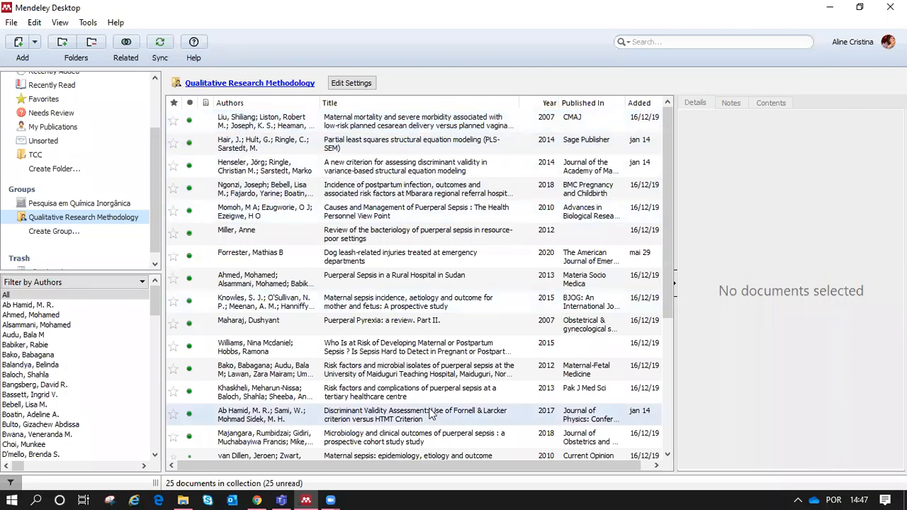
left_click_drag(664, 209, 679, 364)
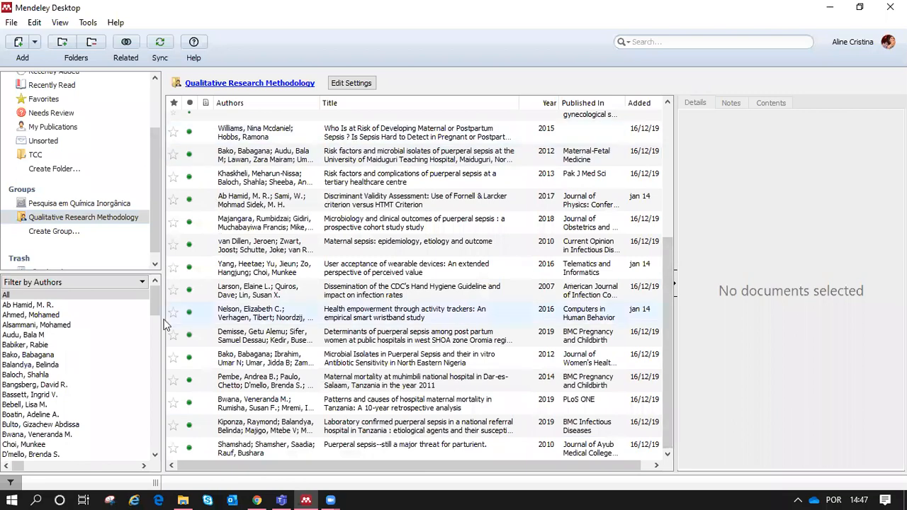
left_click_drag(152, 169, 108, 107)
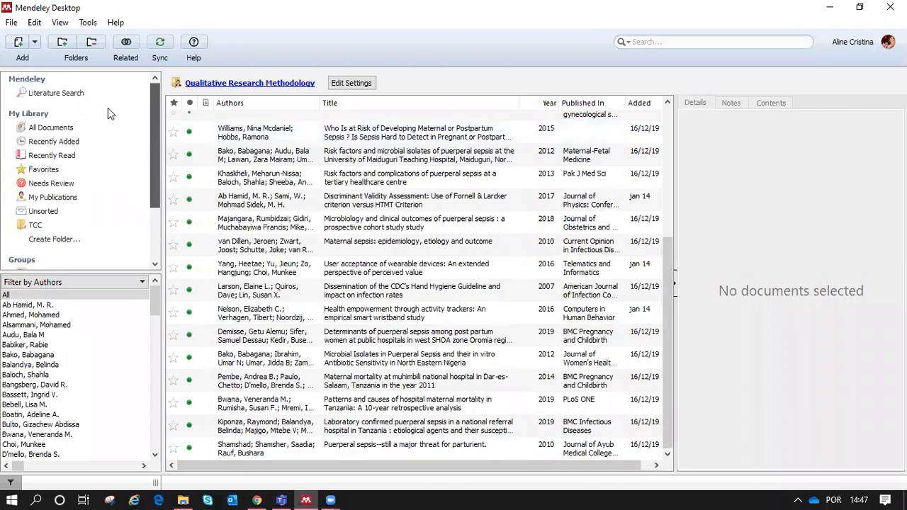
left_click(75, 128)
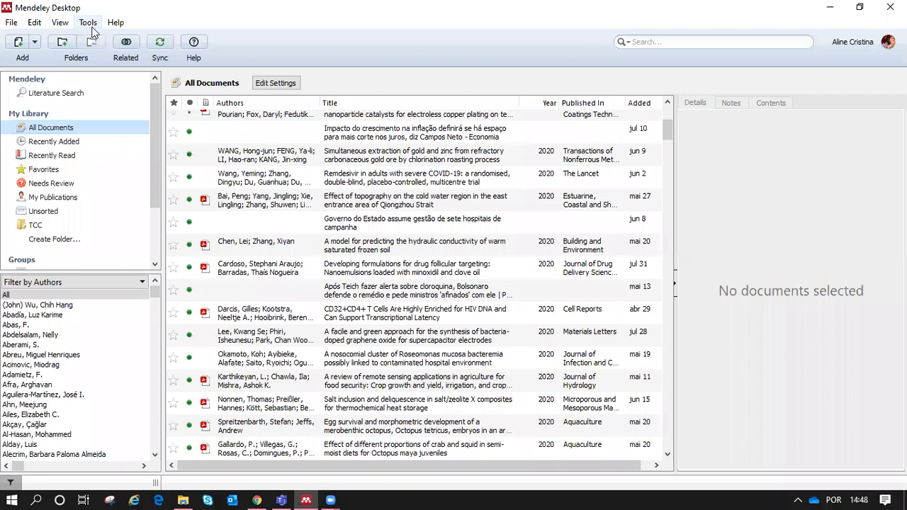
Step: Show the Tools menu with the web importer and Word plugin installers
left_click(86, 23)
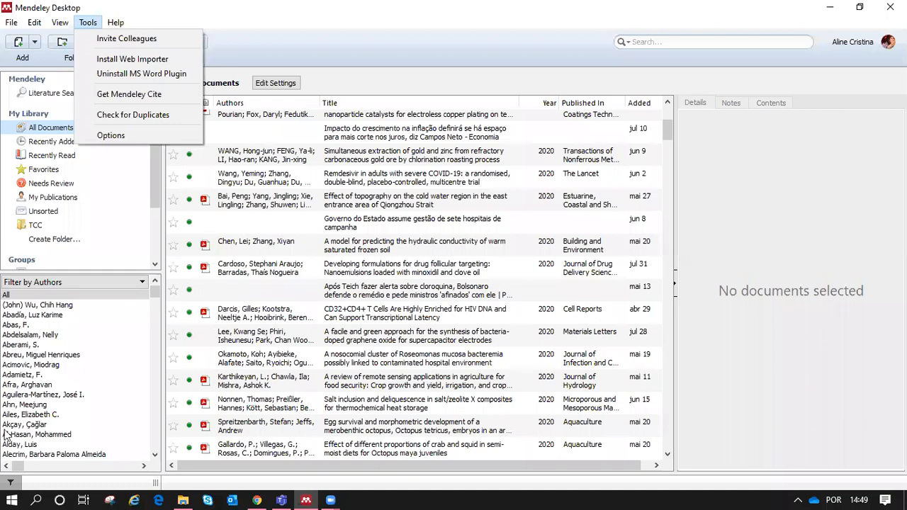
Step: Launch Microsoft Word from the Start menu search to get a blank document
left_click(8, 495)
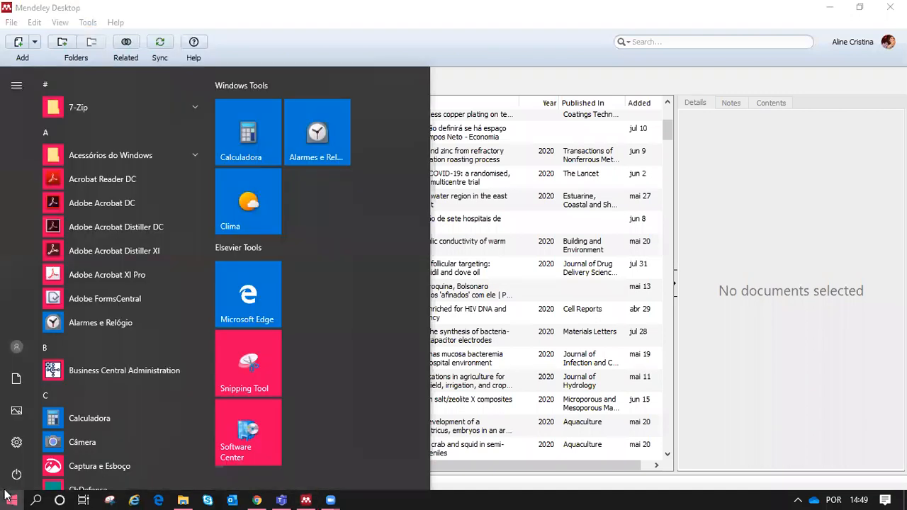
type("word")
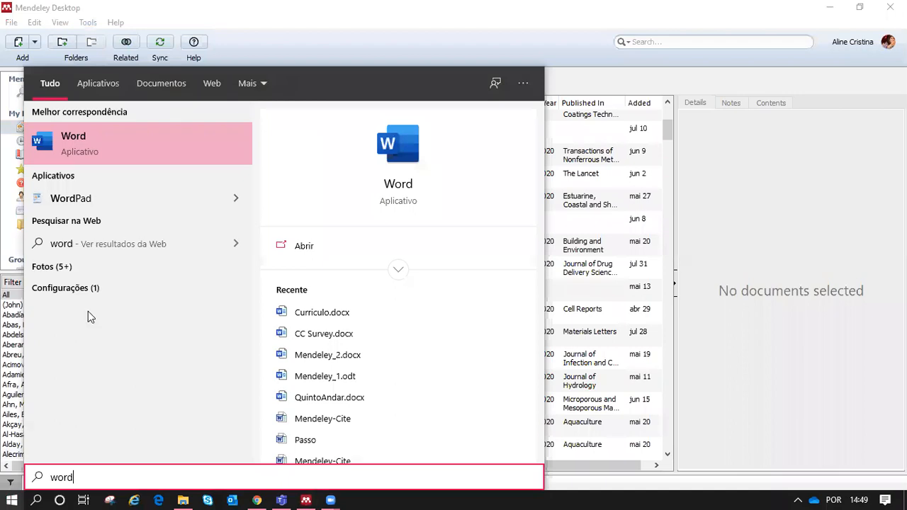
left_click(93, 151)
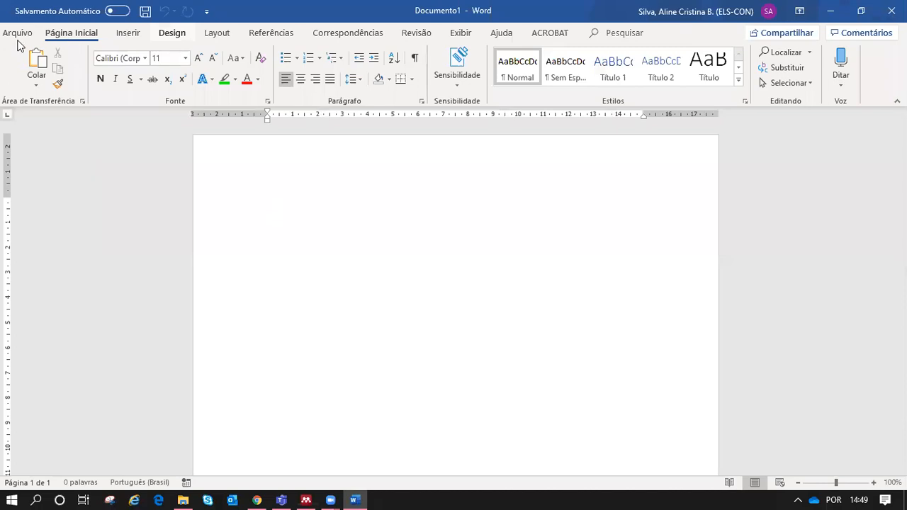
left_click(268, 33)
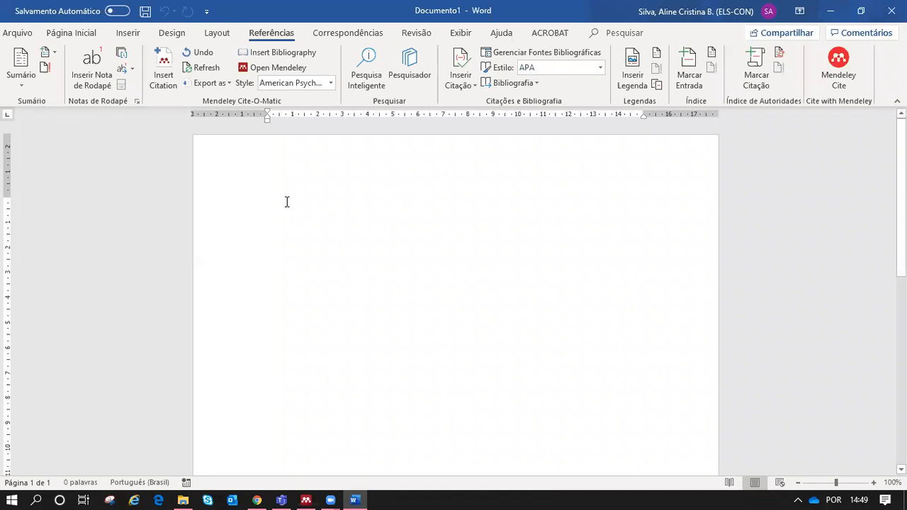
Step: Set 14 pt justified text and generate four sample paragraphs with =rand(4,1)
left_click(70, 33)
left_click(185, 58)
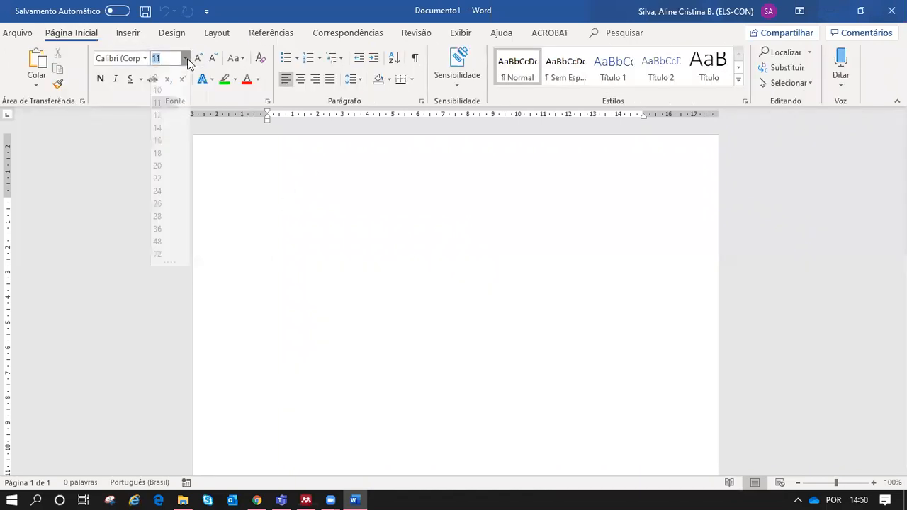
left_click(161, 136)
left_click(331, 80)
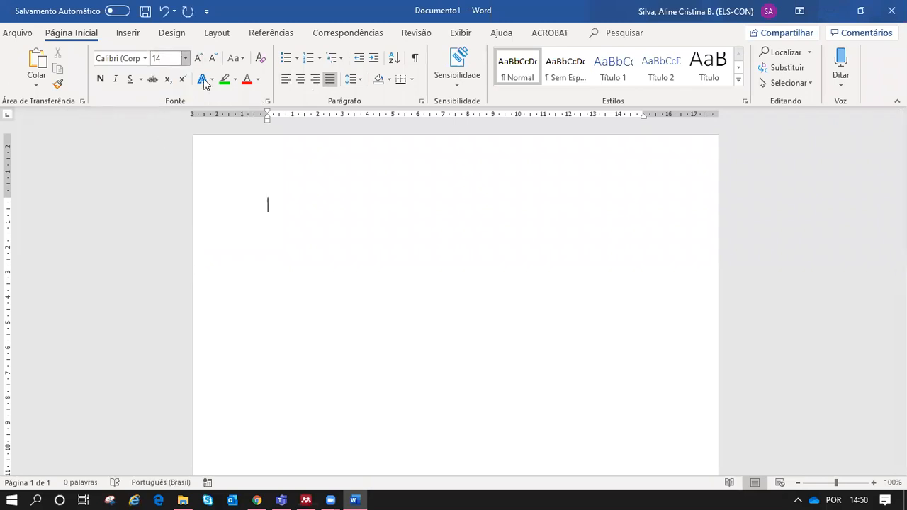
type("=rand(4,1)")
key("Return")
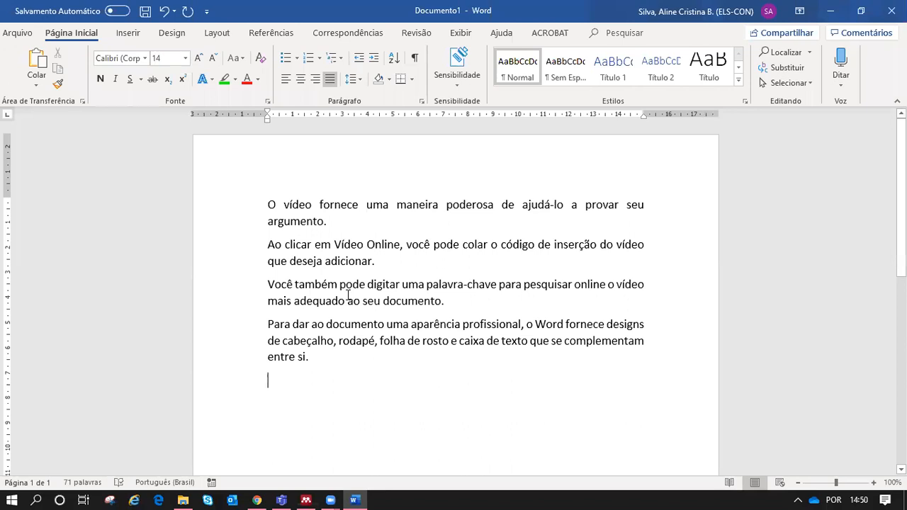
Step: Start a Mendeley citation at the end of the first paragraph, after 'argumento.'
left_click(336, 225)
left_click(273, 35)
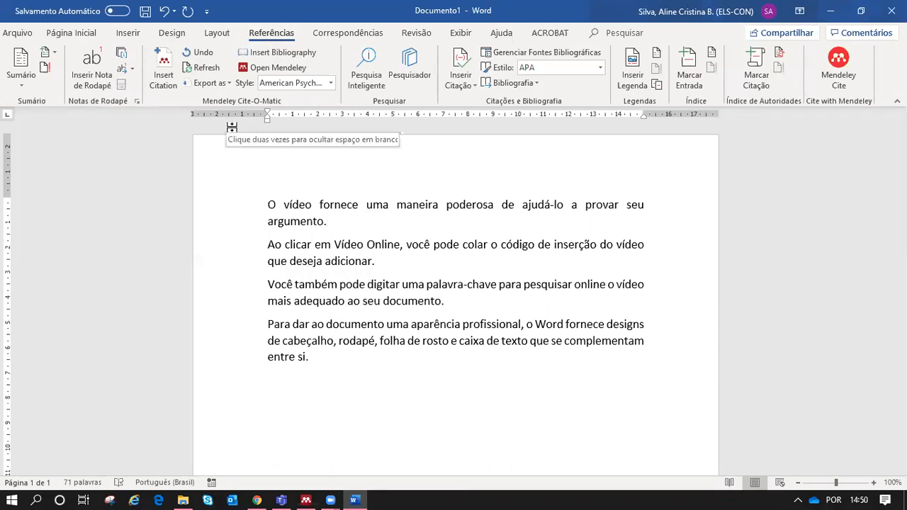
left_click(165, 79)
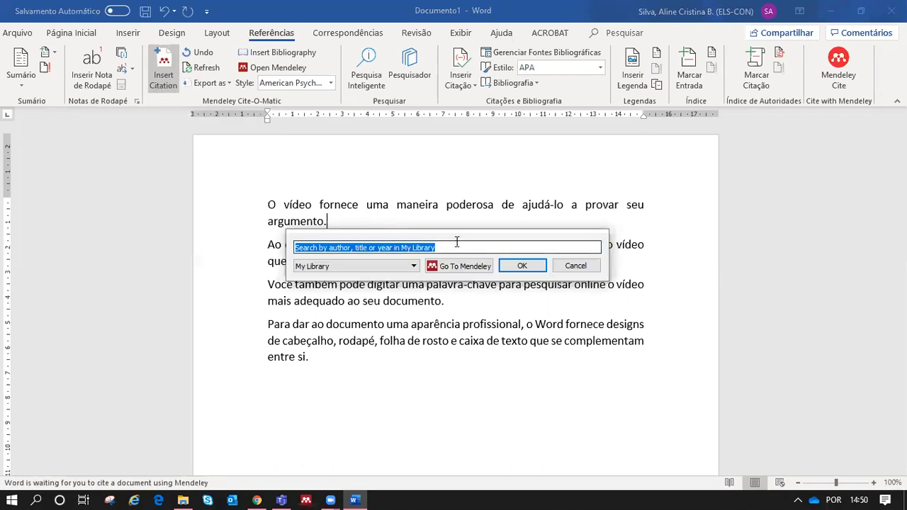
Step: Search 'tree' and insert the tiered-trees citation (Yan et al., 2020) after 'argumento.'
left_click_drag(455, 237, 577, 161)
left_click_drag(634, 145, 640, 137)
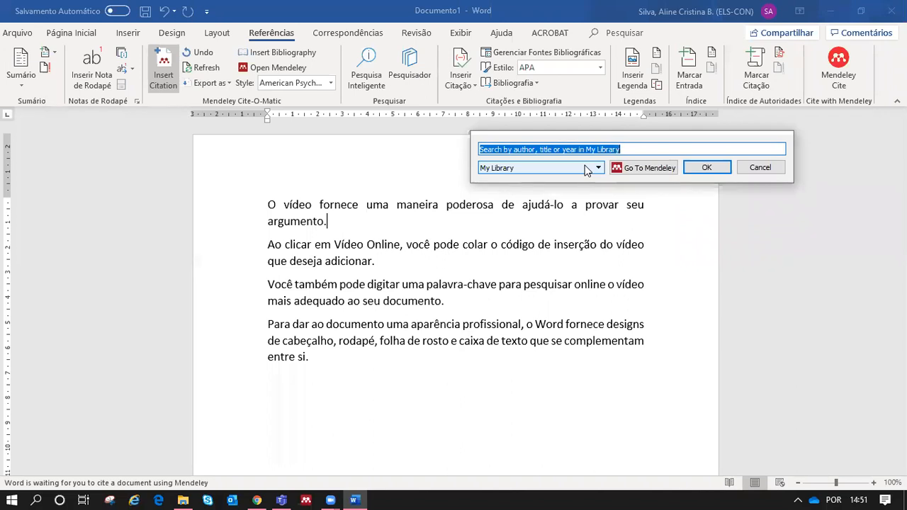
type("tree")
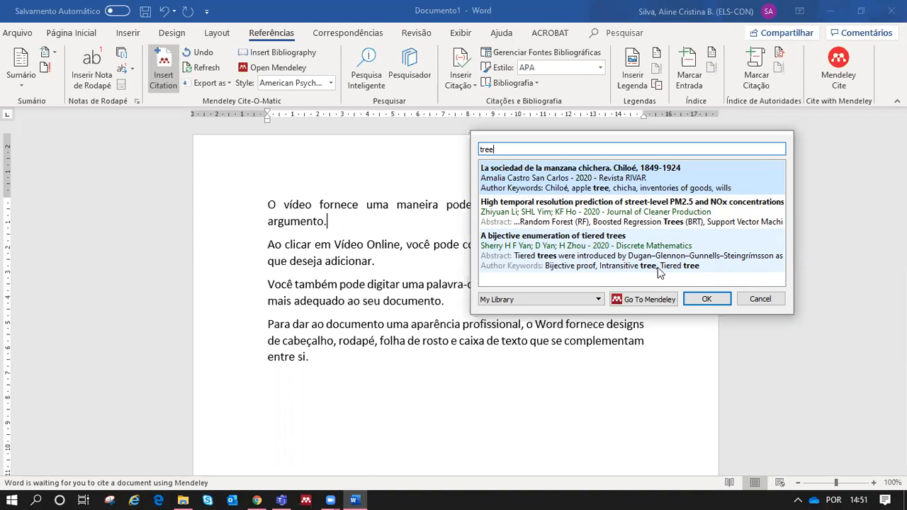
left_click(565, 245)
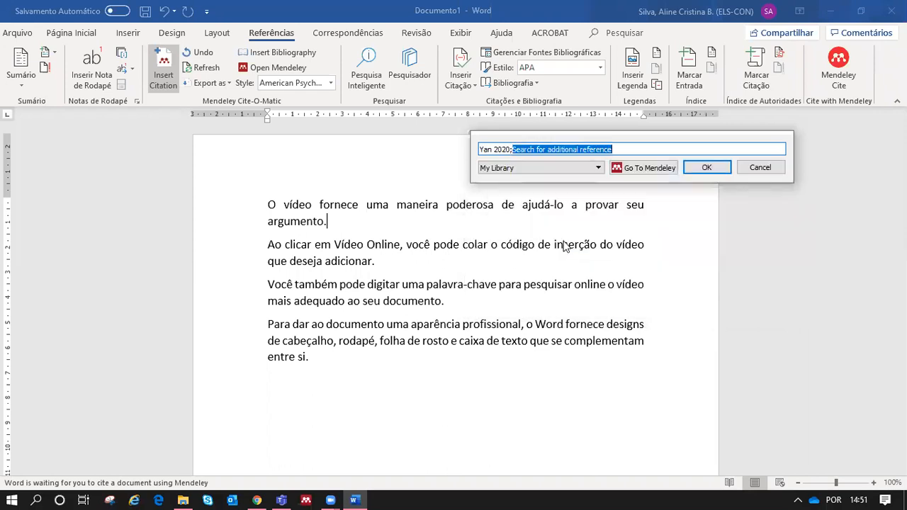
left_click(708, 170)
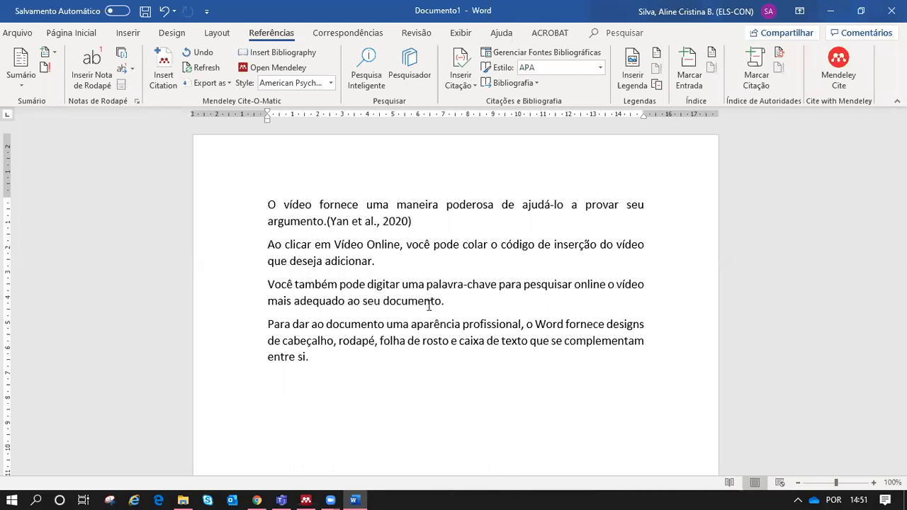
left_click(389, 263)
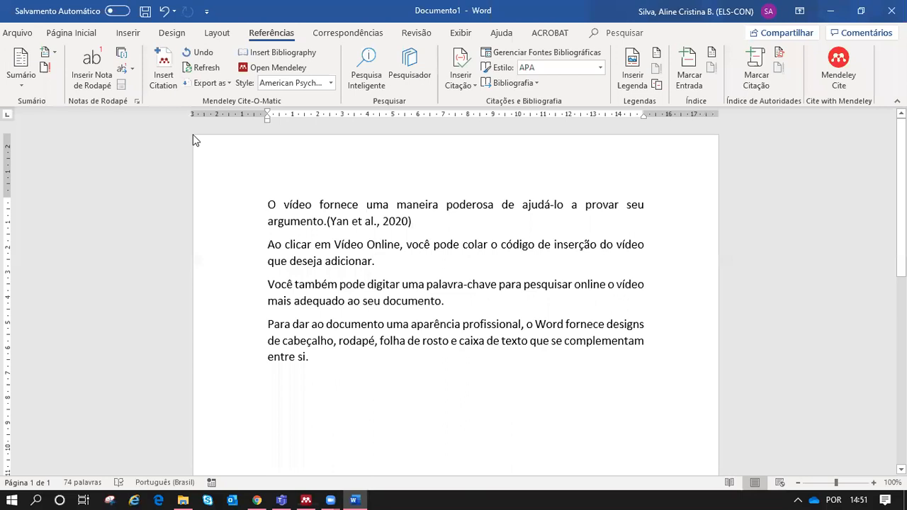
Step: Search 'giglio' and insert (Giglio et al., 2019) after 'adicionar.' in paragraph two
left_click(164, 71)
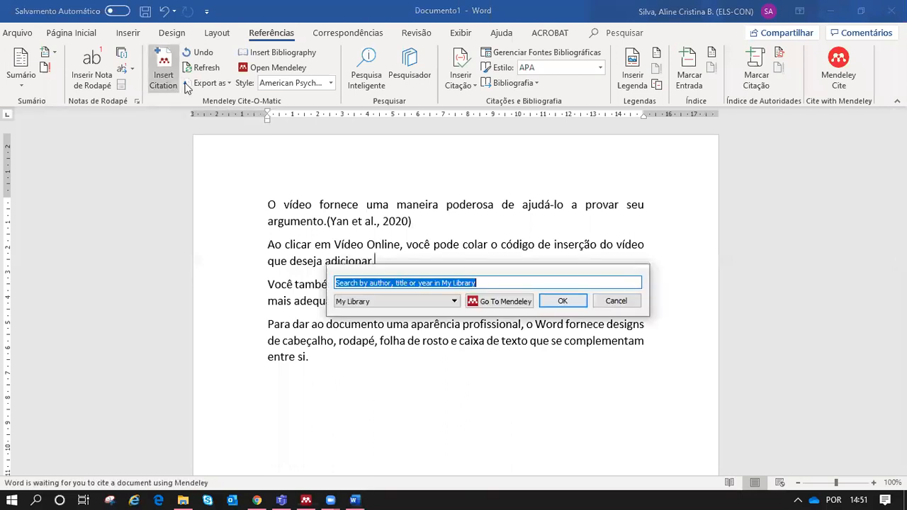
left_click_drag(451, 271, 587, 152)
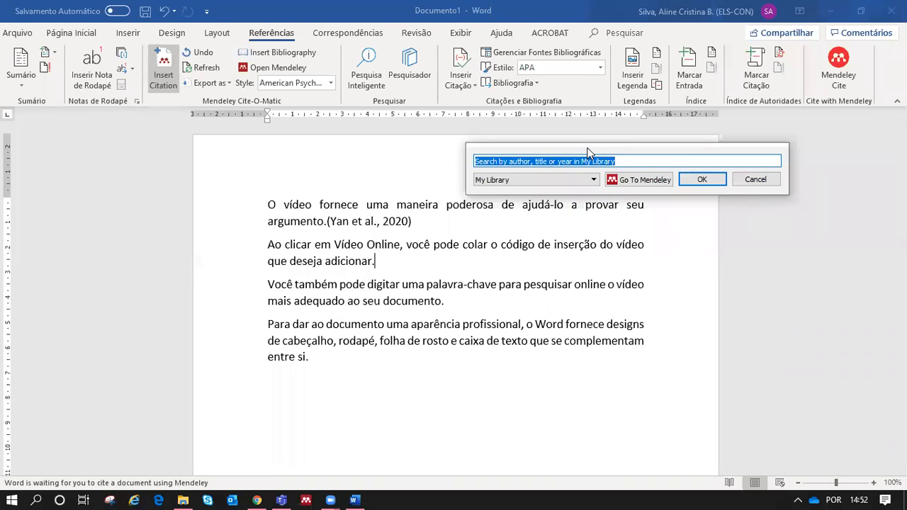
type("giglio")
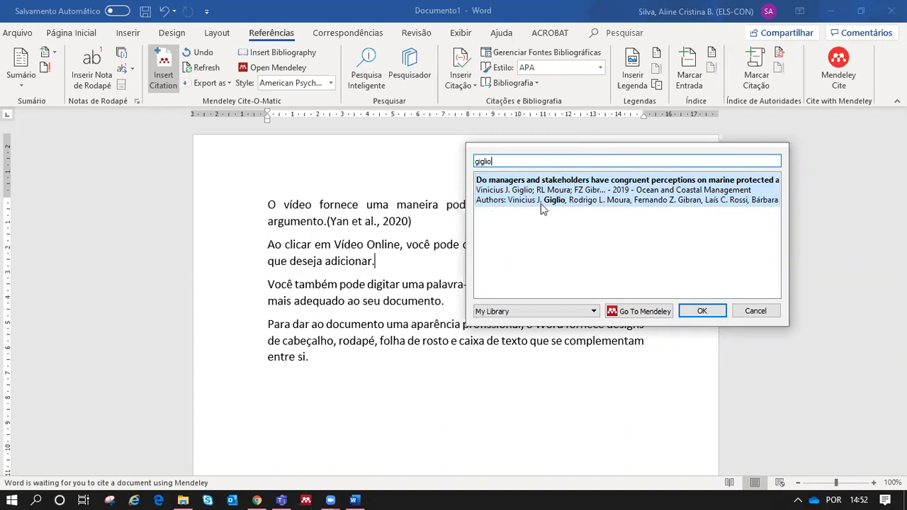
left_click(588, 197)
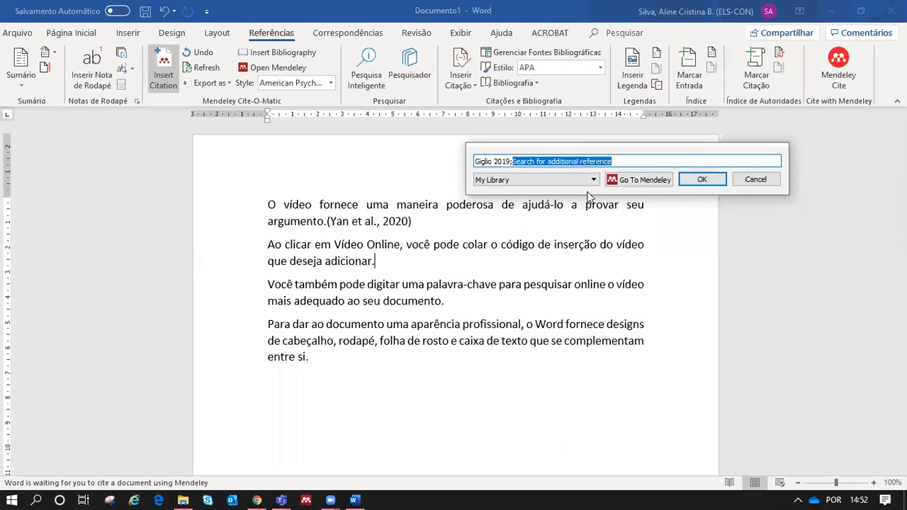
left_click(702, 180)
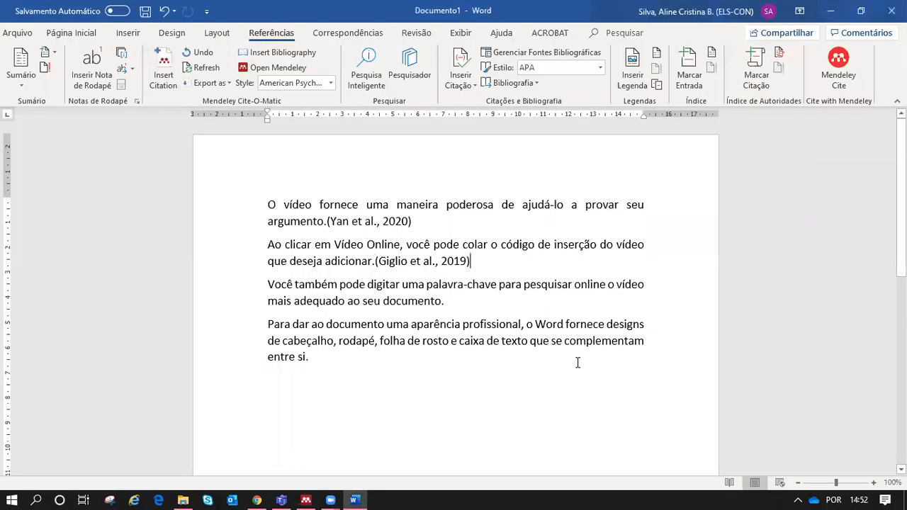
Step: Search 'love' and insert (Foster et al., 2019) after 'documento.' in paragraph three
left_click(458, 299)
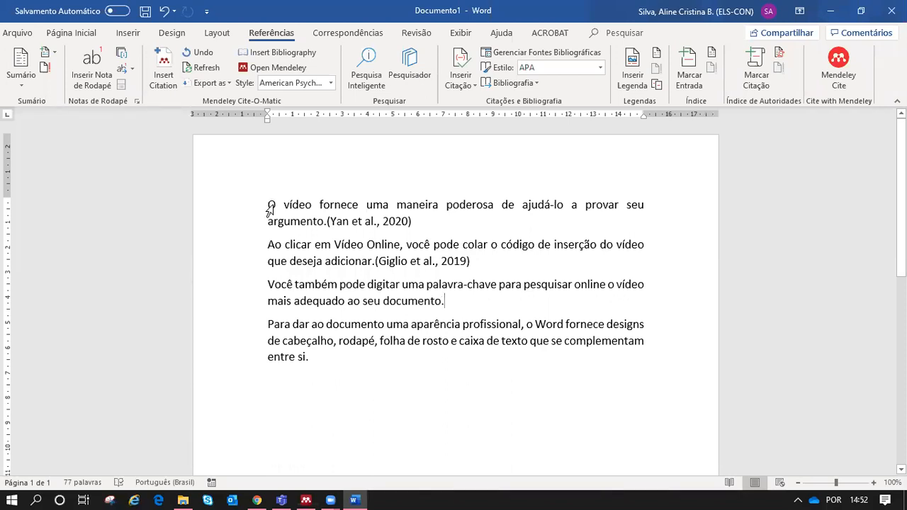
left_click(163, 77)
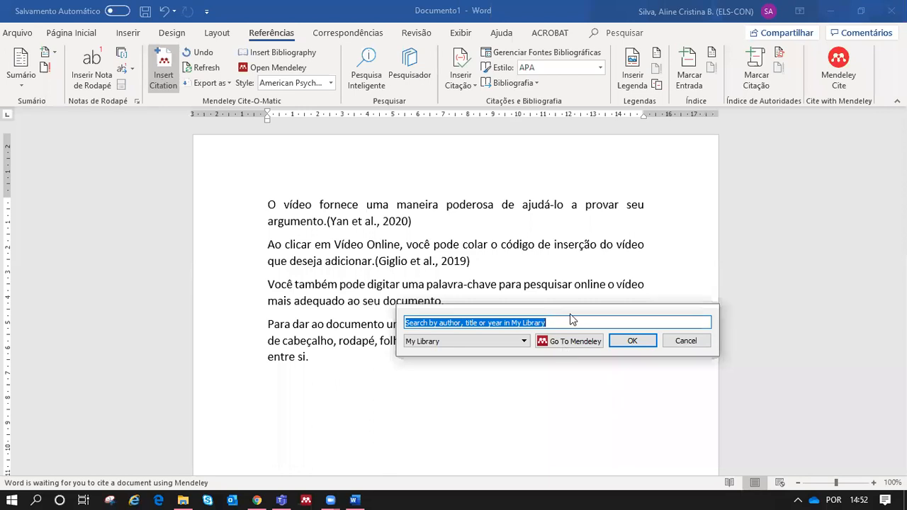
left_click_drag(570, 311, 692, 142)
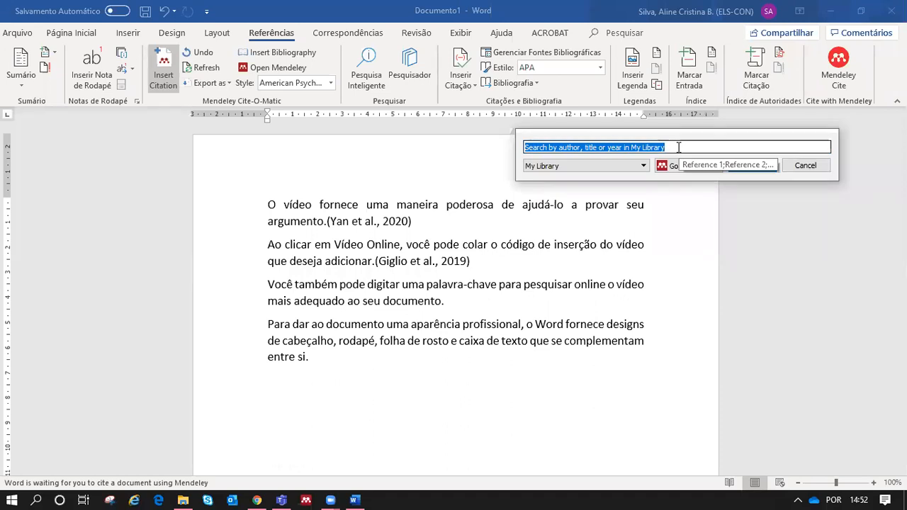
type("love")
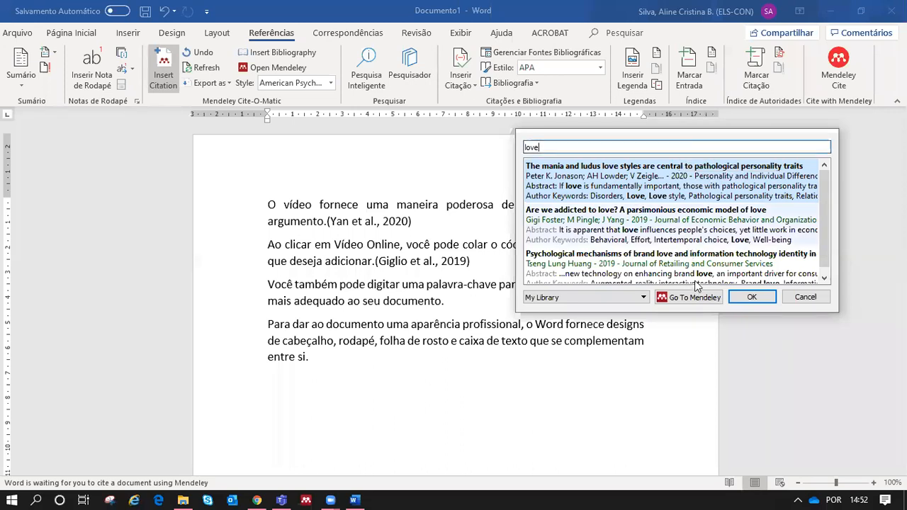
left_click(662, 228)
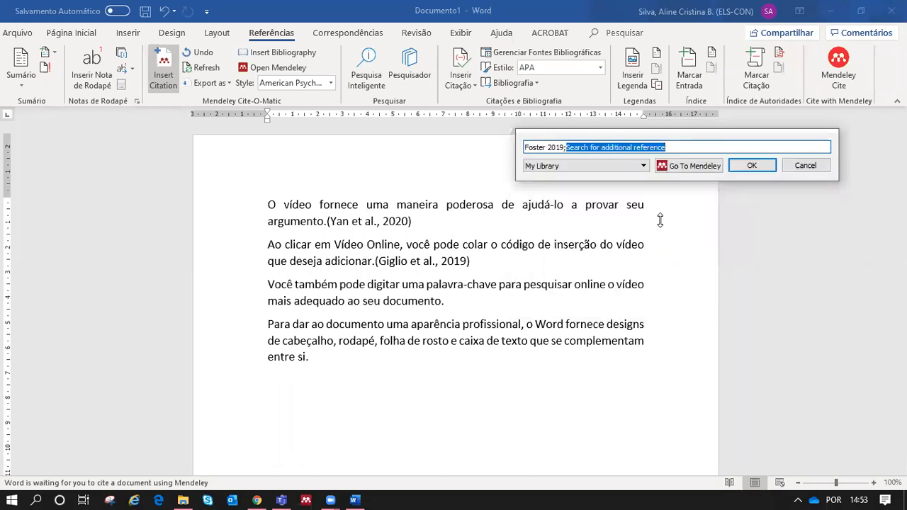
left_click(752, 168)
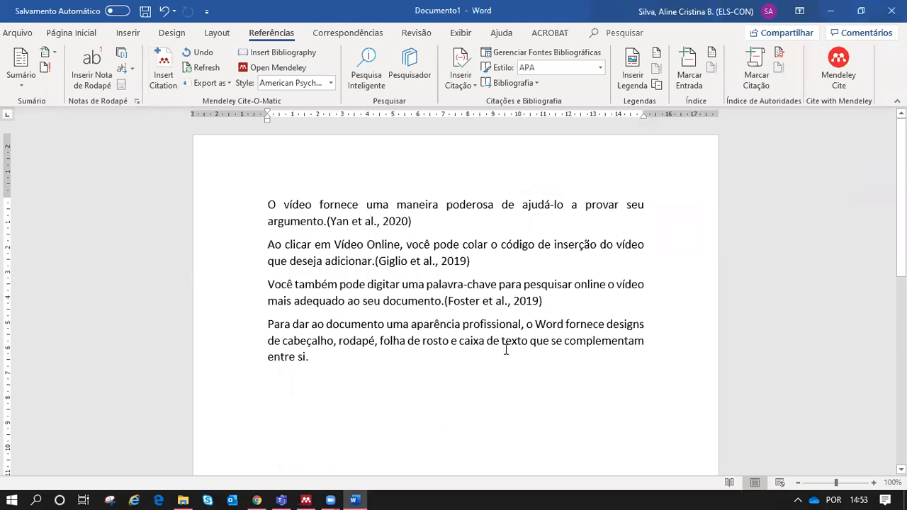
Step: Insert a (Huang, 2019) citation, found by searching 'love', after the Foster citation and select both
left_click(160, 76)
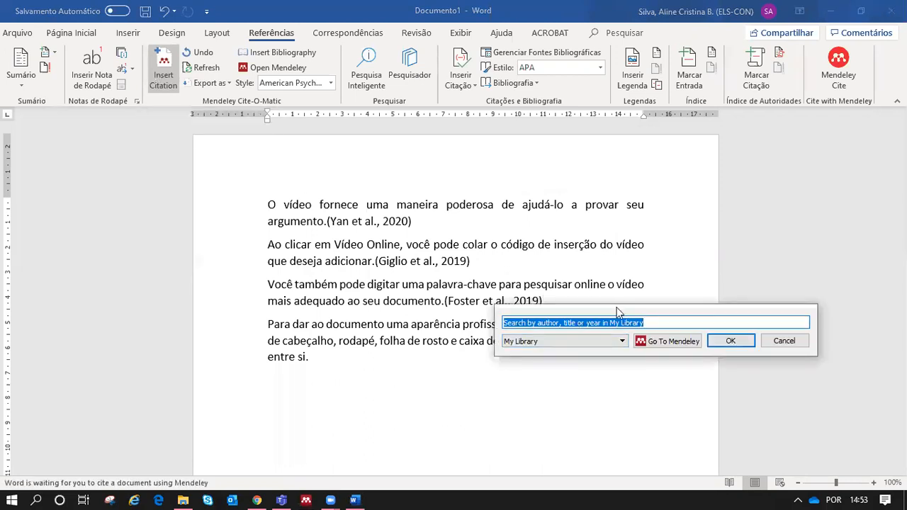
left_click_drag(617, 312, 658, 162)
type("love")
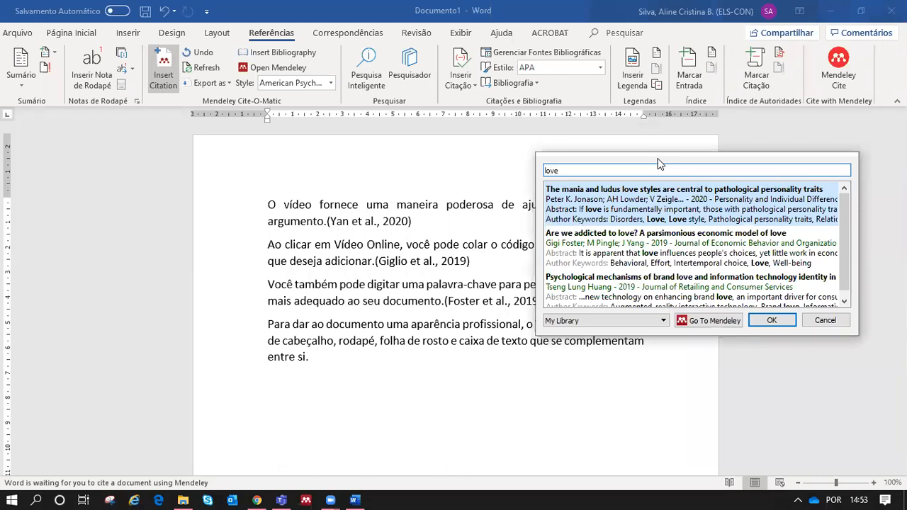
left_click(844, 303)
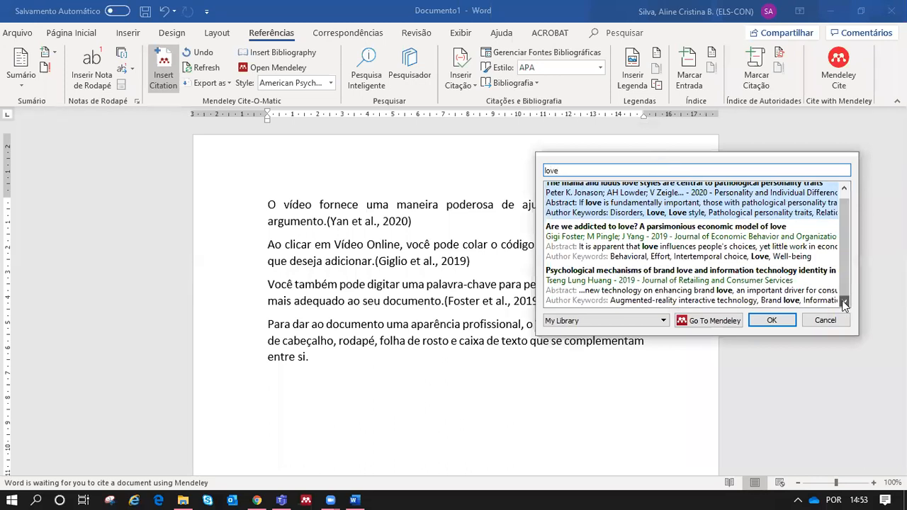
left_click(717, 294)
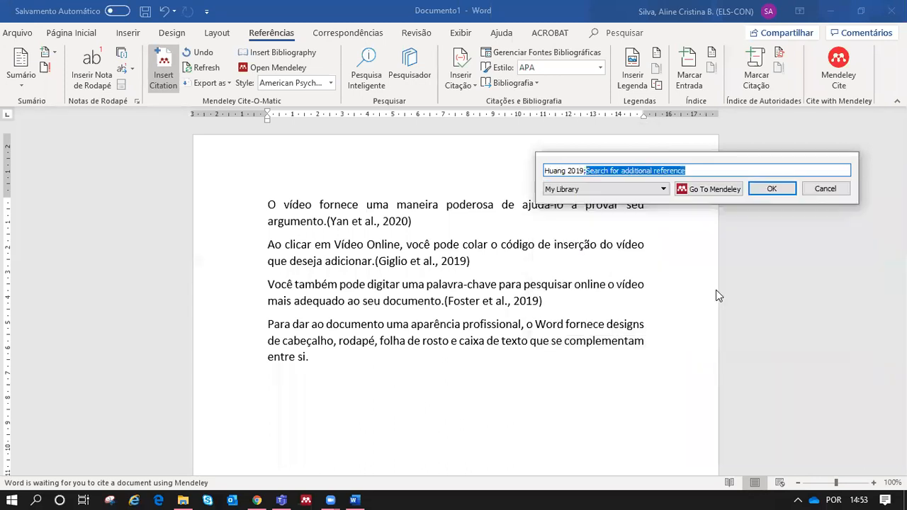
left_click(770, 188)
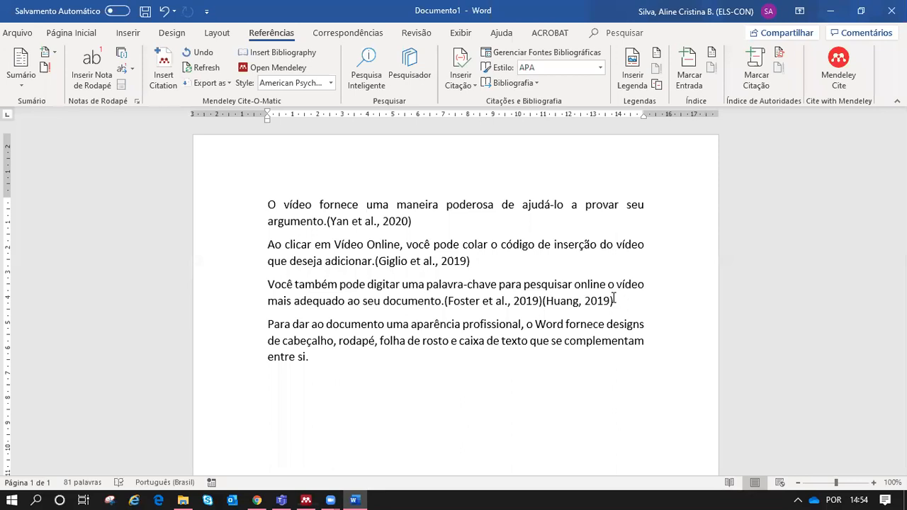
left_click_drag(614, 298, 491, 296)
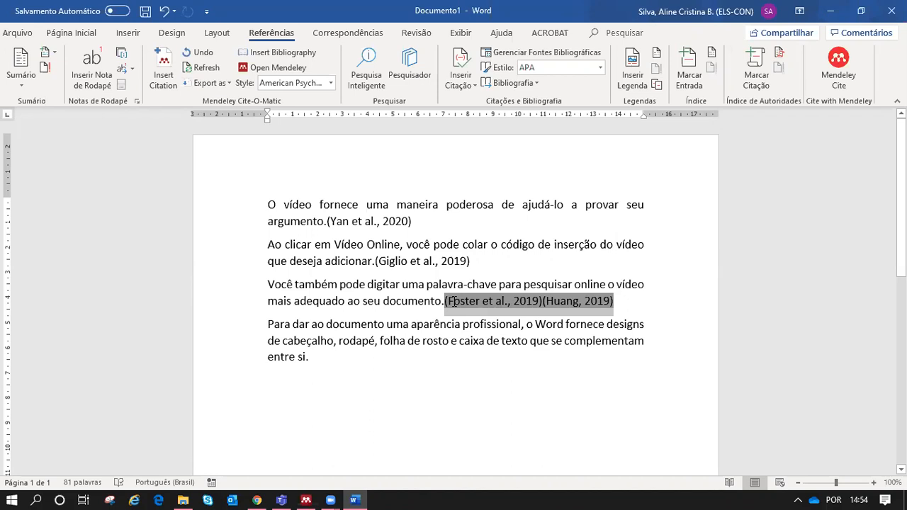
left_click_drag(453, 301, 453, 301)
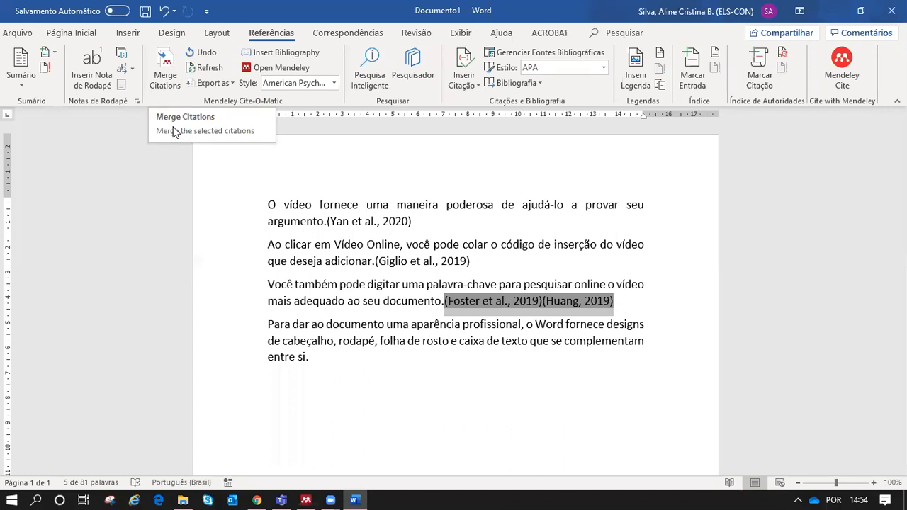
Step: Merge the selected citations into (Foster et al., 2019; Huang, 2019)
left_click(157, 87)
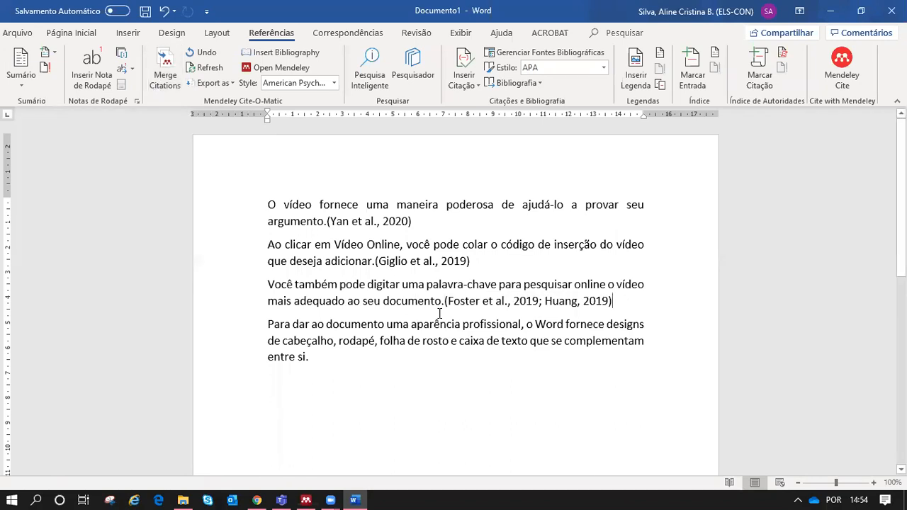
left_click(324, 357)
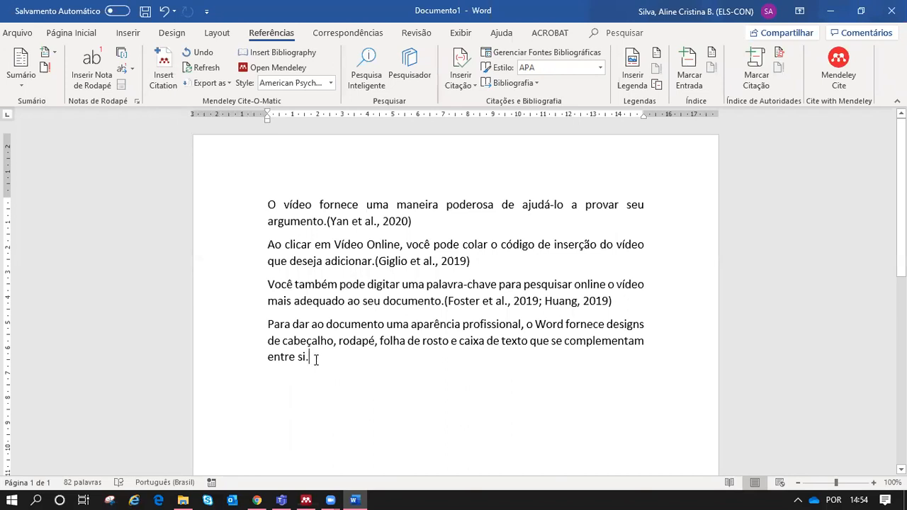
Step: Start a citation after 'entre si.' and switch to the full Mendeley Desktop library to pick it
left_click(163, 78)
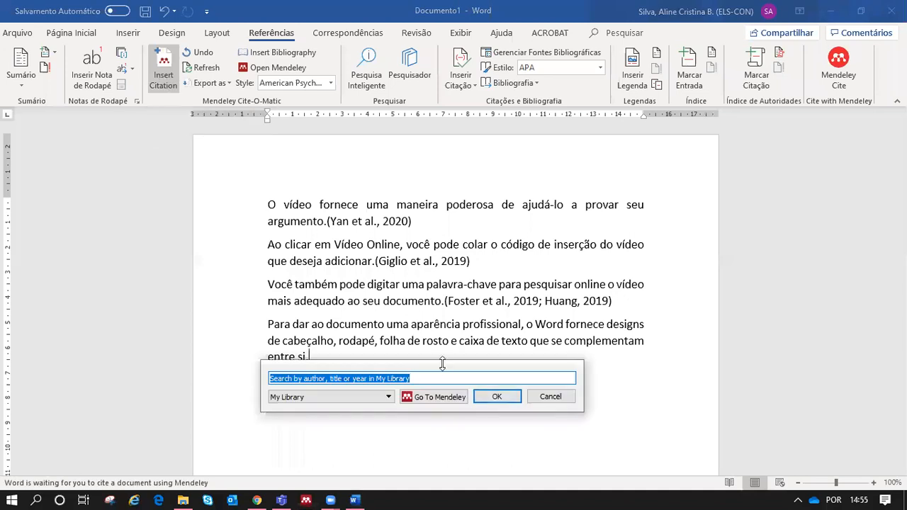
left_click_drag(442, 363, 645, 151)
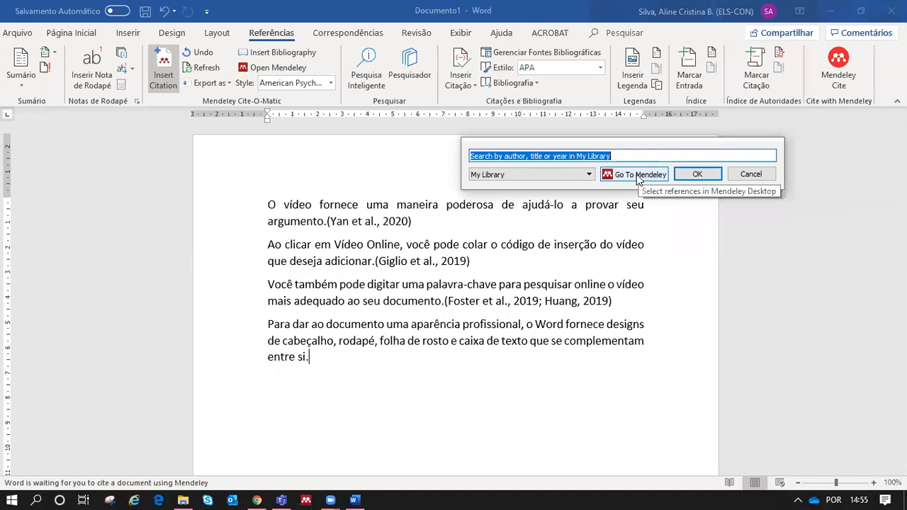
left_click(636, 175)
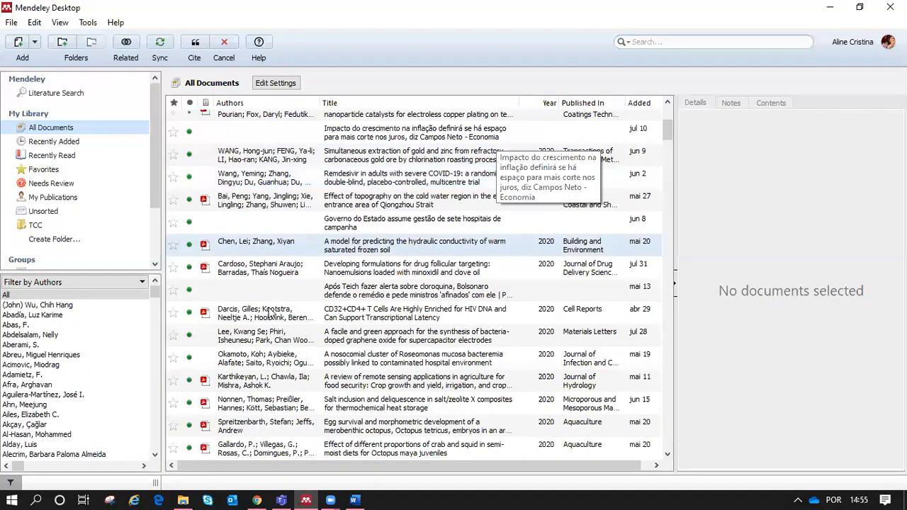
Step: Cite the Majangara 2018 sepsis paper from the Qualitative Research Methodology group
scroll(145, 213, "down", 2)
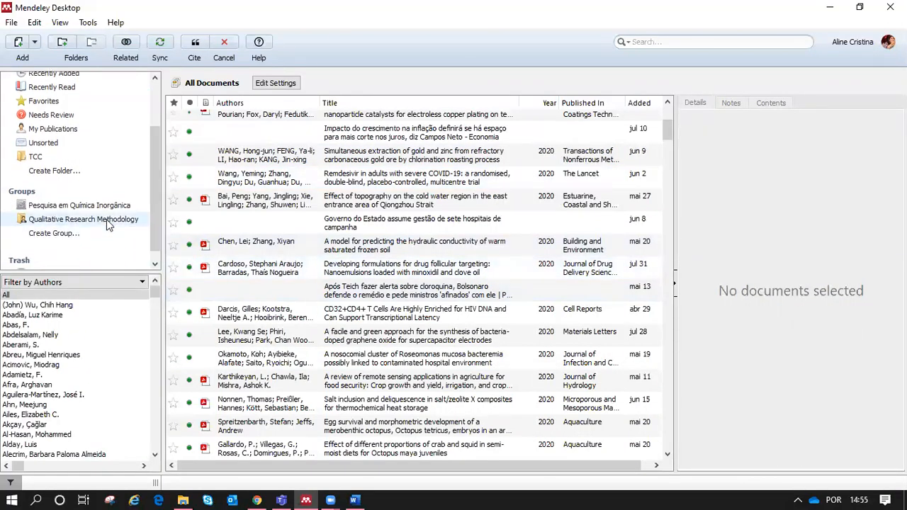
left_click(107, 219)
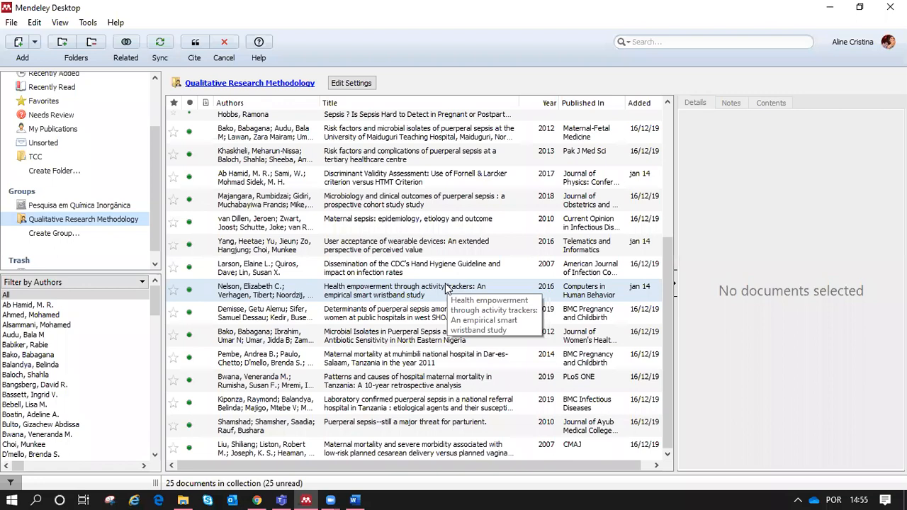
left_click(389, 206)
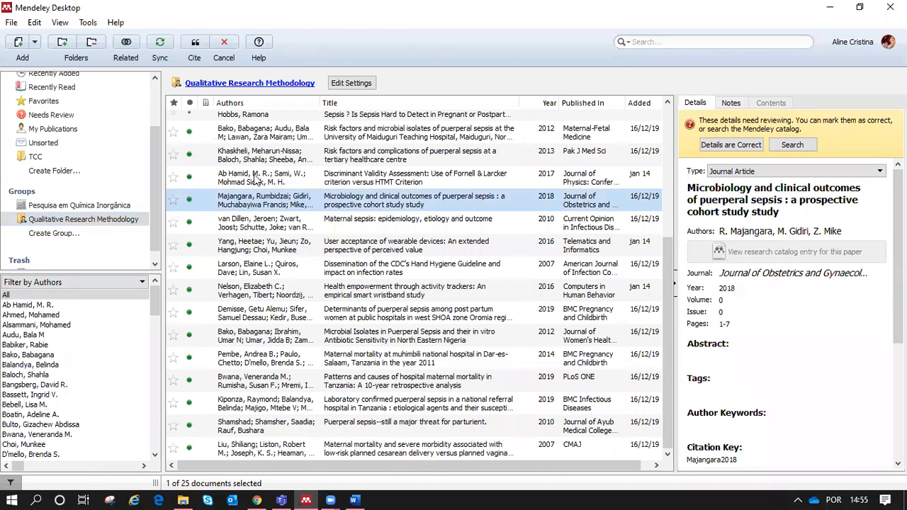
left_click(195, 44)
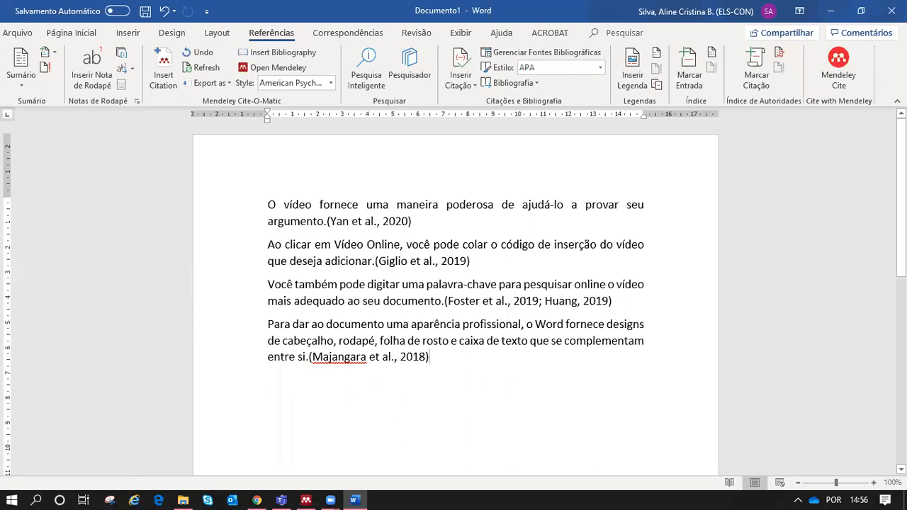
Step: Add a new paragraph reading 'Segundo Smiti' below the Majangara citation
key("Return")
type("Segundo Smiti")
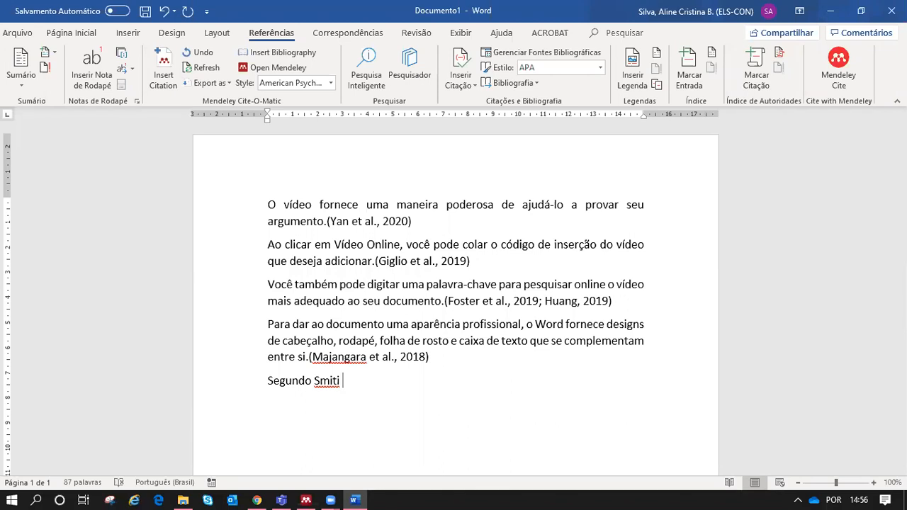
type("(ANO)")
key("BackSpace")
key("BackSpace")
key("BackSpace")
key("BackSpace")
key("BackSpace")
left_click(172, 63)
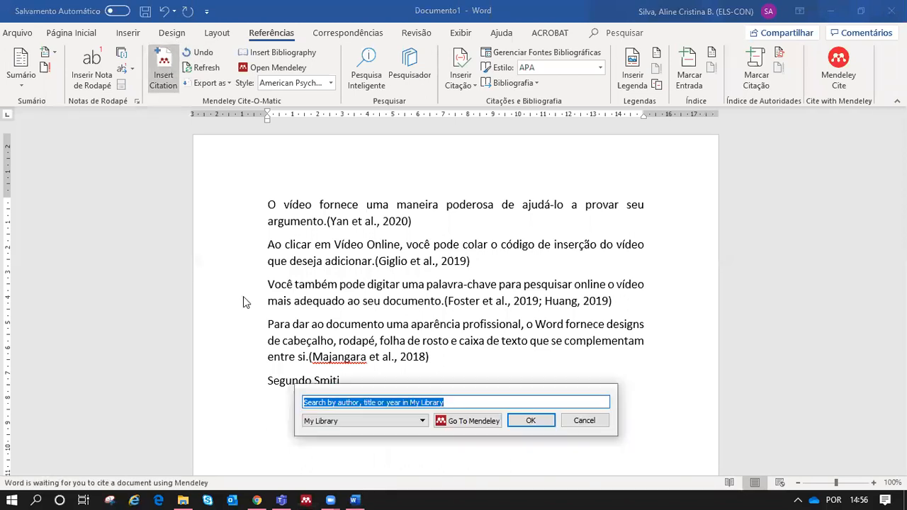
Step: Search 'smiti', choose the Smiti 2020 paper, and expand its locator, prefix and suffix options
left_click_drag(487, 392, 693, 145)
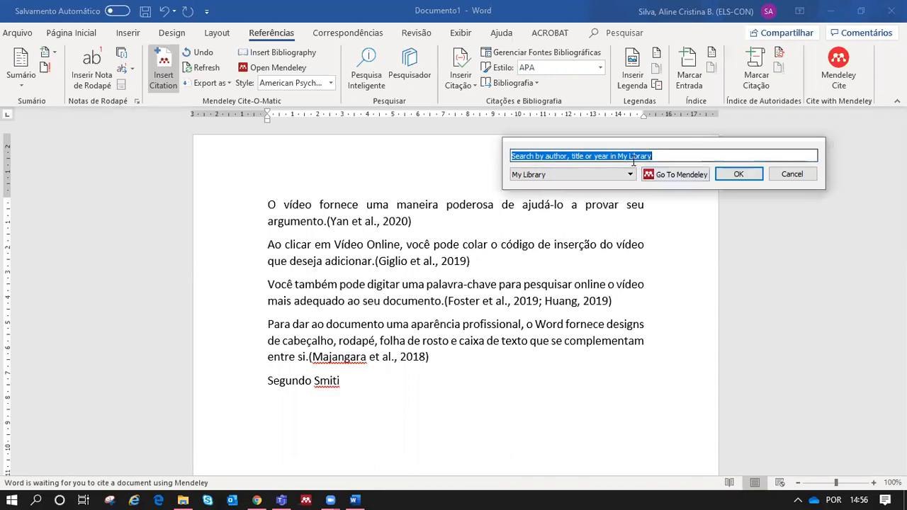
type("smiti")
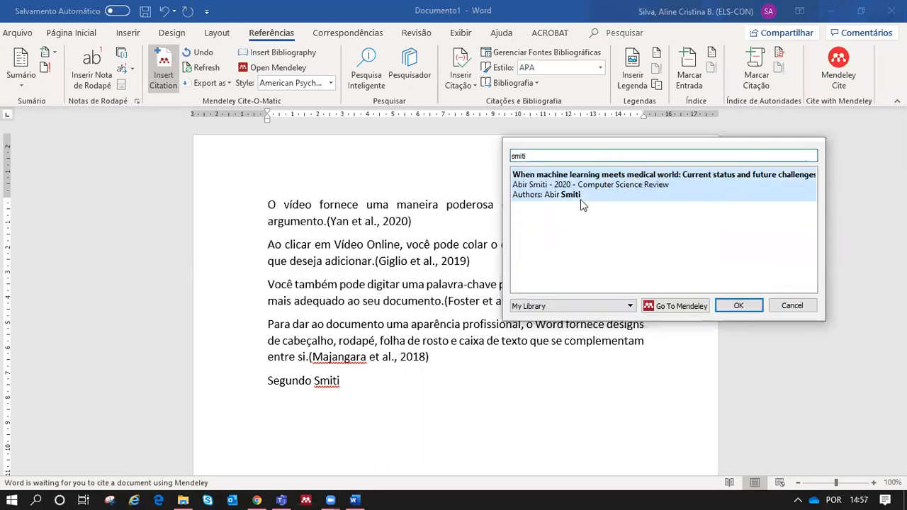
left_click(640, 191)
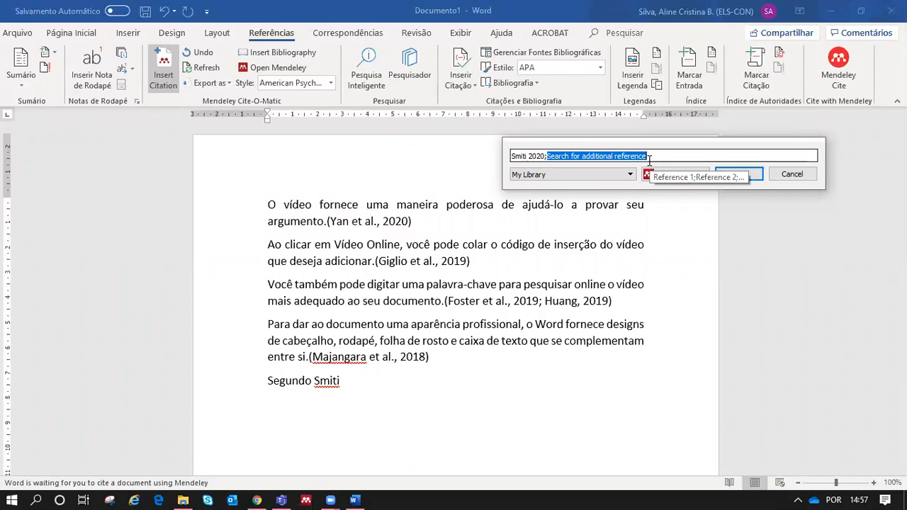
key("BackSpace")
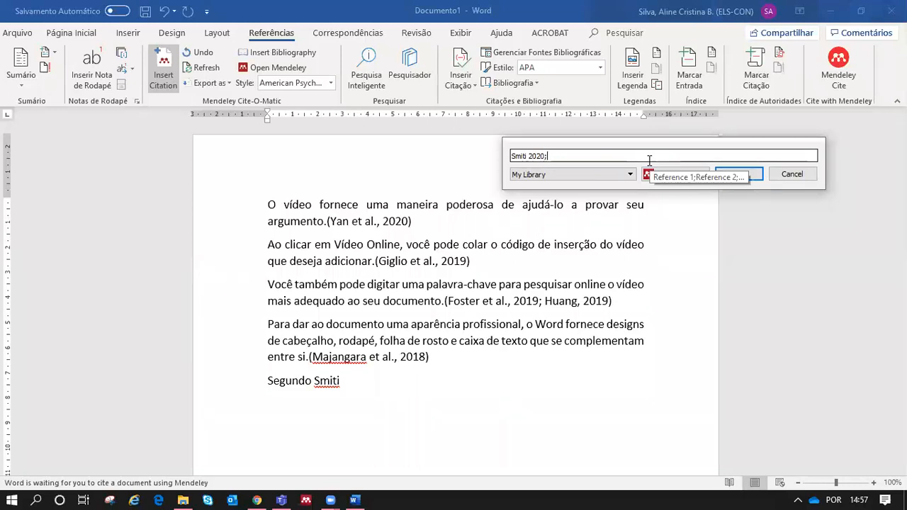
left_click(649, 160)
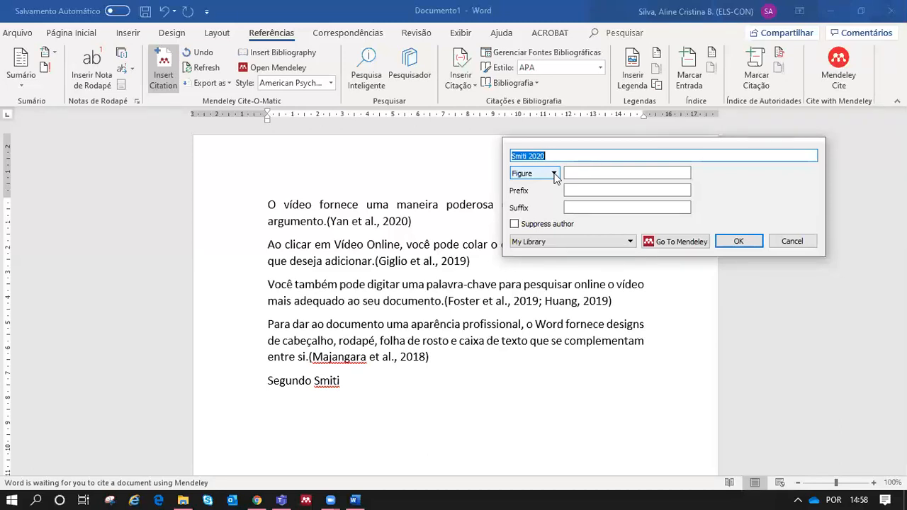
Step: Insert the Smiti citation with locator Page, empty page and suffix, and author suppressed, giving (2020)
left_click(555, 175)
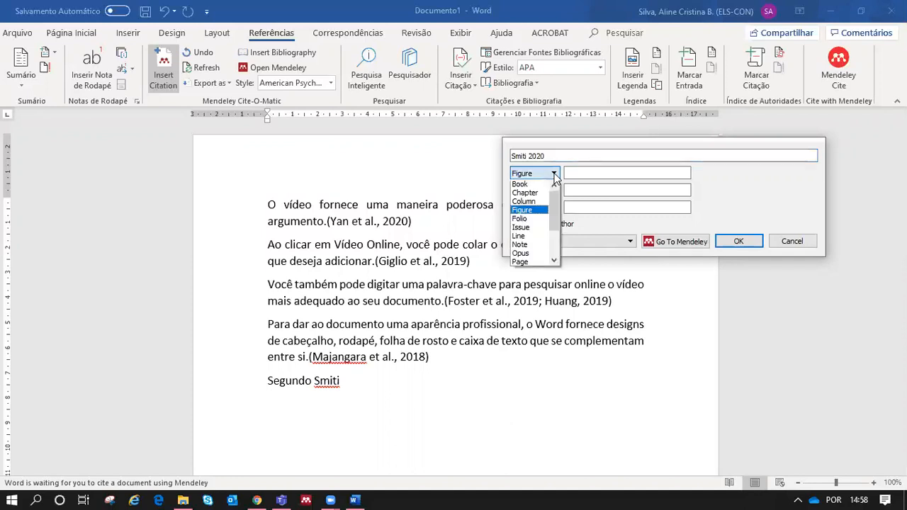
left_click(521, 262)
left_click(593, 175)
left_click(593, 175)
type("5")
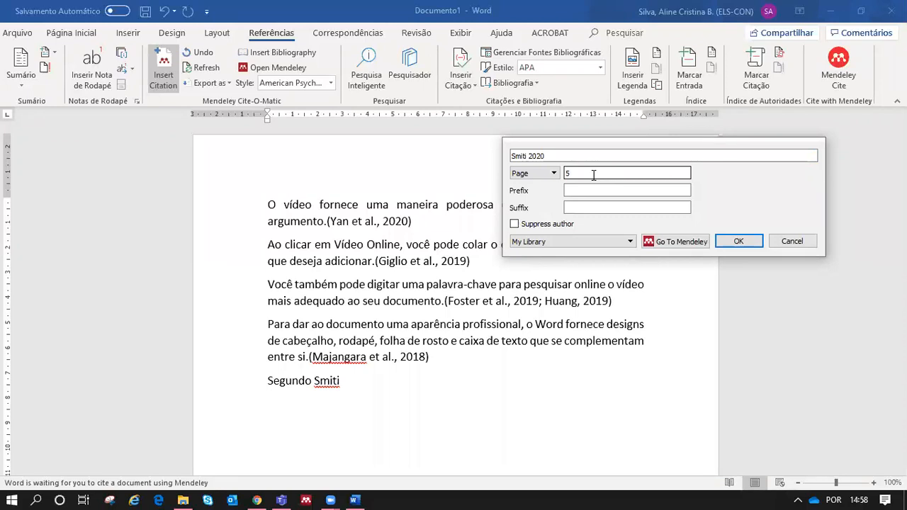
key("BackSpace")
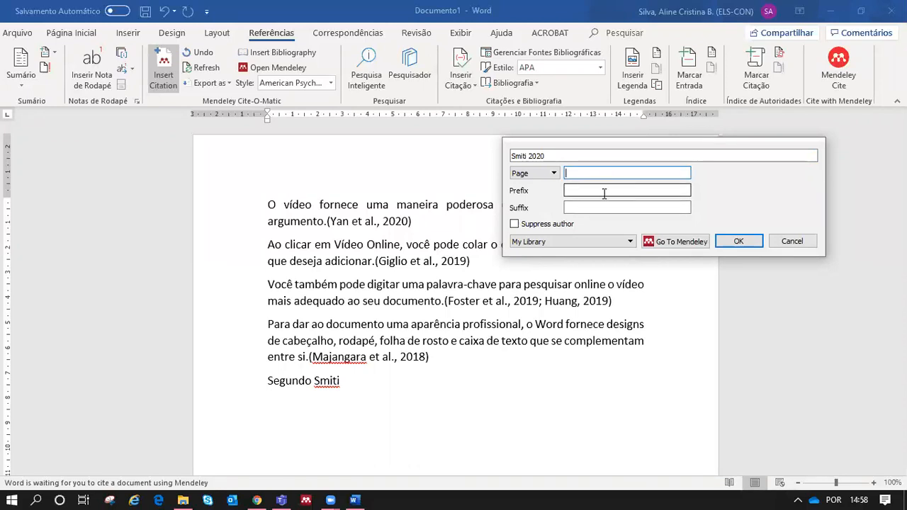
left_click(588, 208)
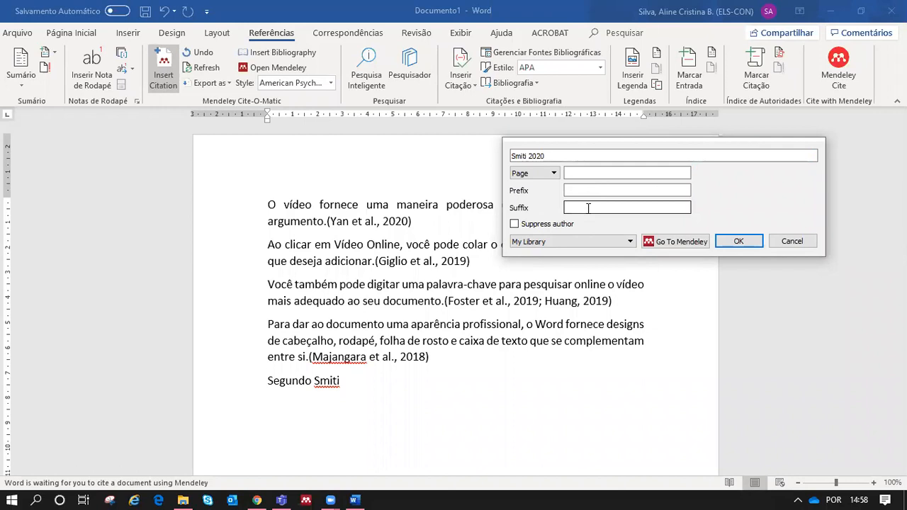
type("apud")
key("BackSpace")
key("BackSpace")
key("BackSpace")
key("BackSpace")
key("BackSpace")
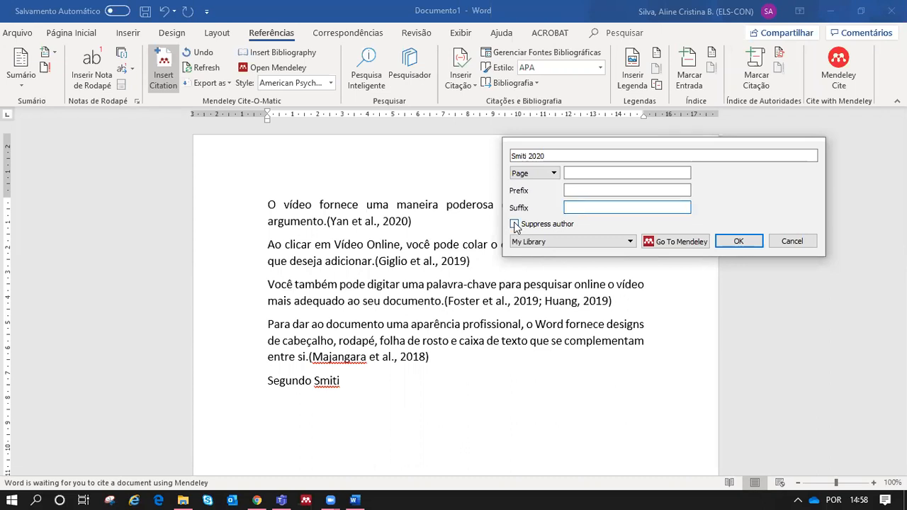
left_click(585, 225)
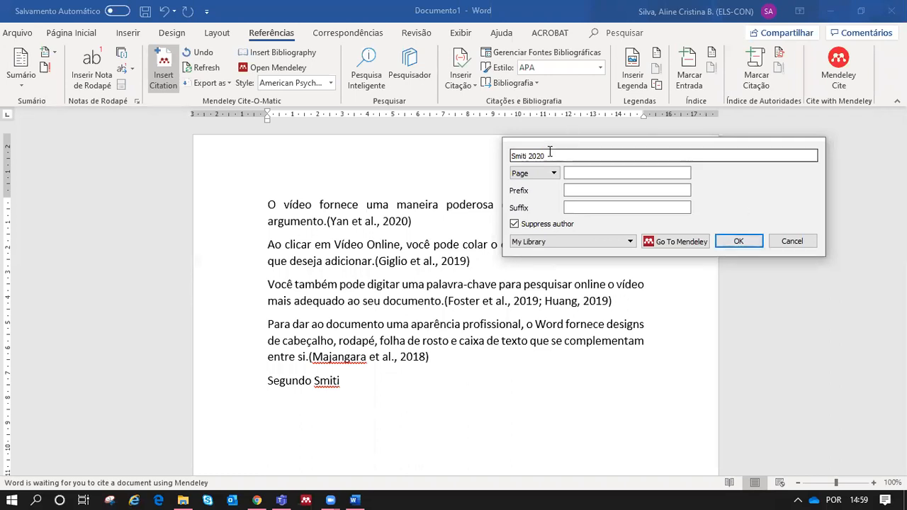
left_click(734, 239)
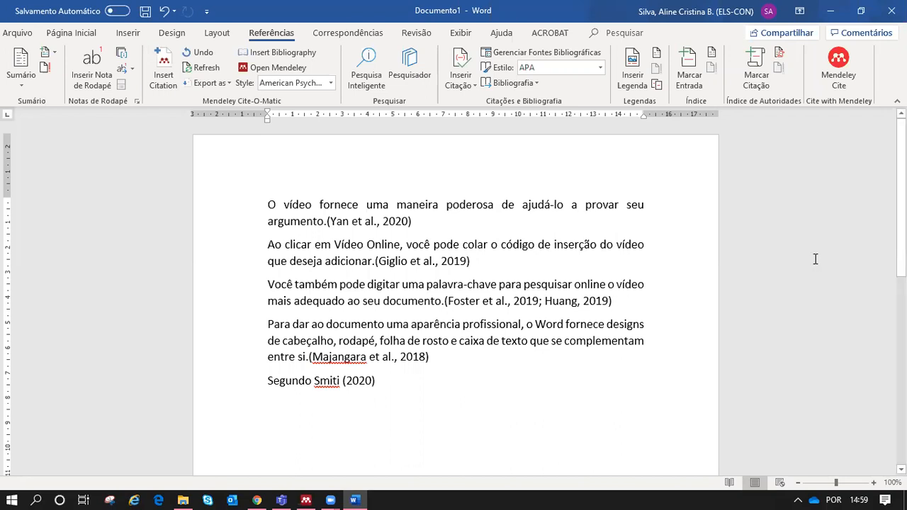
Step: Add a 'Referências:' heading below the 'Segundo Smiti (2020)' line
scroll(815, 259, "down", 2)
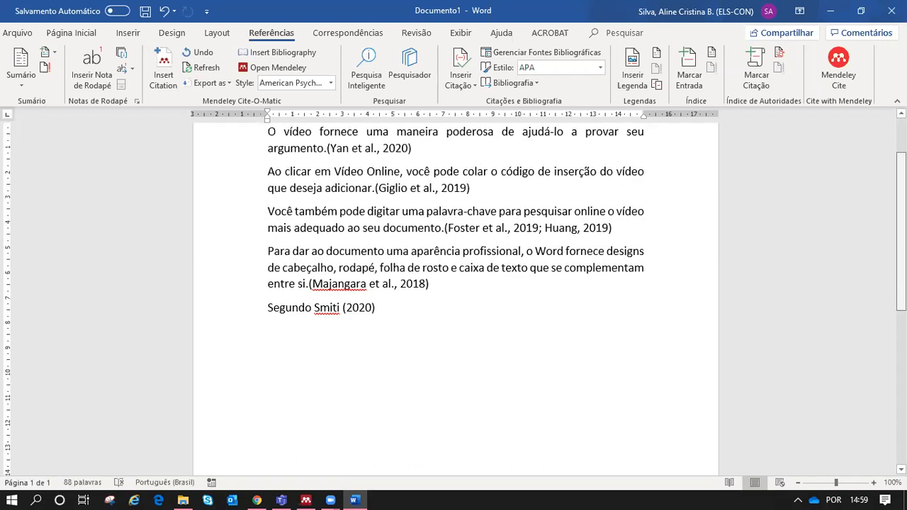
scroll(364, 283, "down", 1)
key("Return")
key("Return")
type("Referências:")
key("Return")
key("Return")
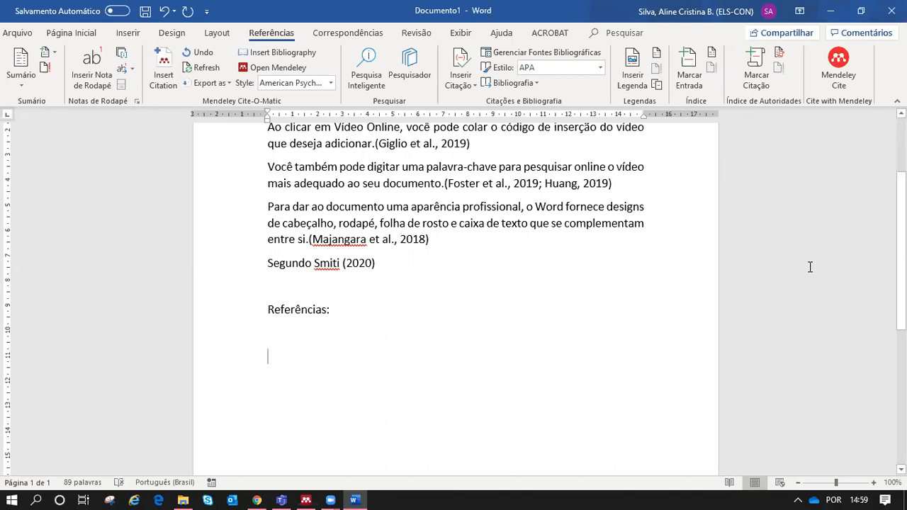
scroll(328, 230, "down", 3)
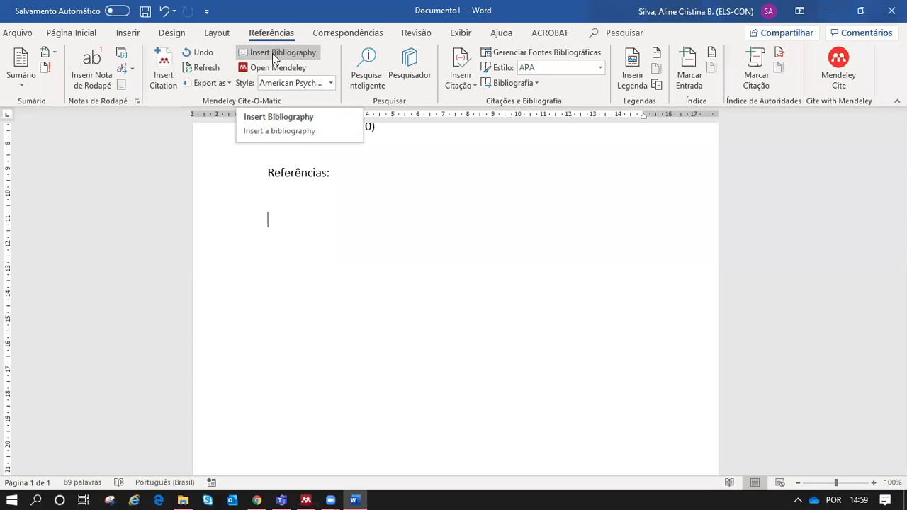
Step: Insert the APA bibliography listing the Foster, Giglio, Huang and Majangara references
left_click(309, 53)
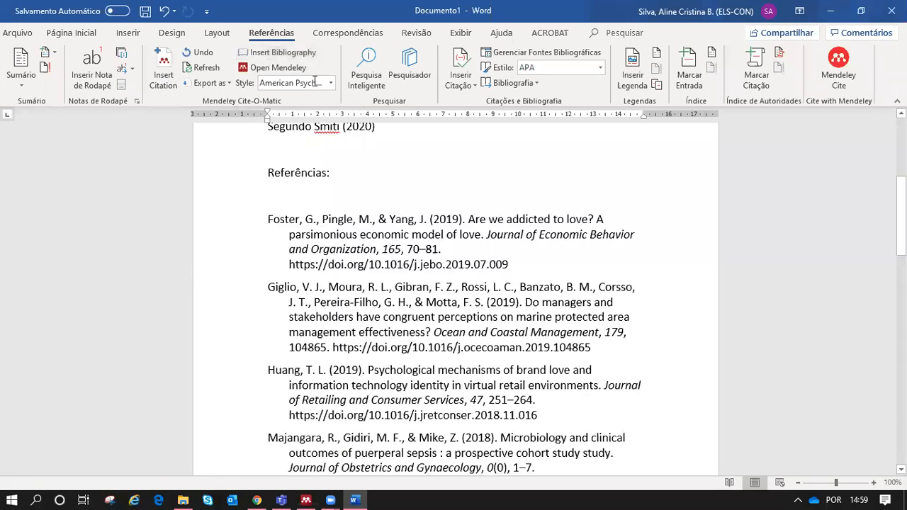
mouse_move(902, 212)
left_mouse_down()
mouse_move(901, 291)
mouse_move(901, 195)
mouse_move(901, 208)
left_mouse_up()
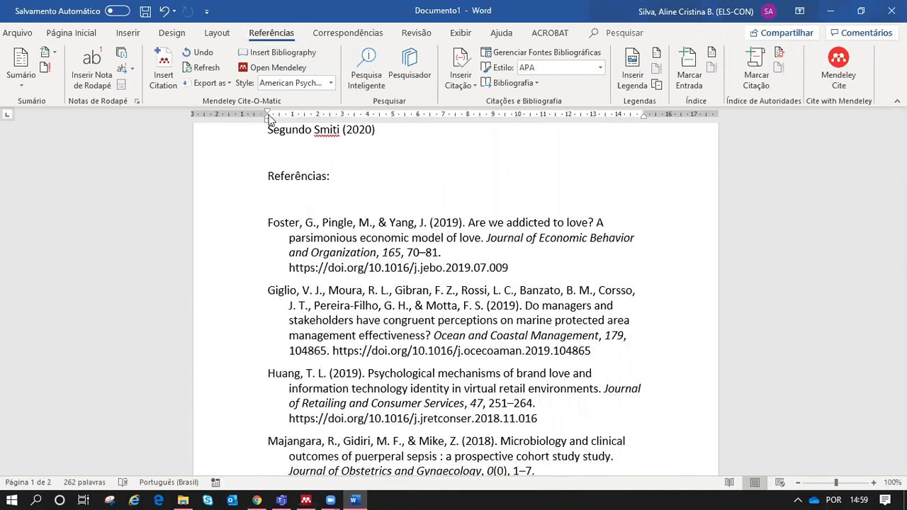
left_click(331, 84)
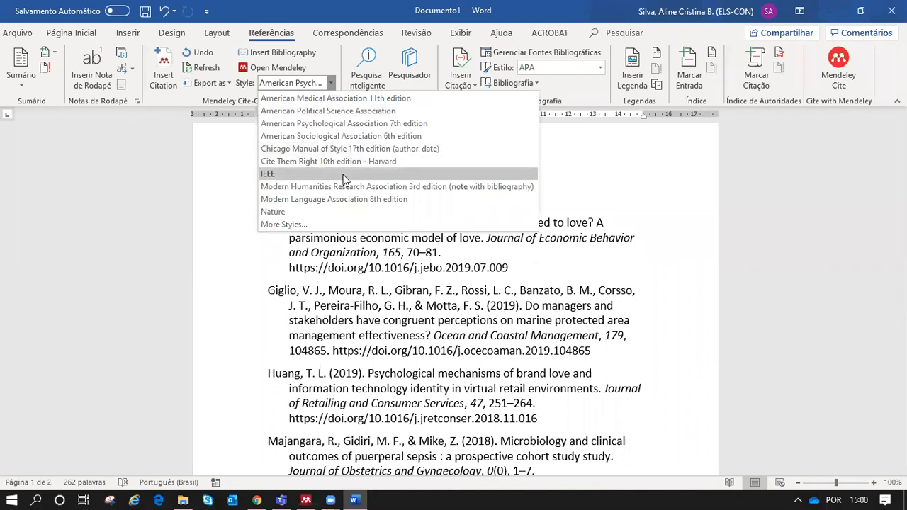
Step: Reformat citations and bibliography to IEEE style, then bring up the More Styles list
left_click(297, 175)
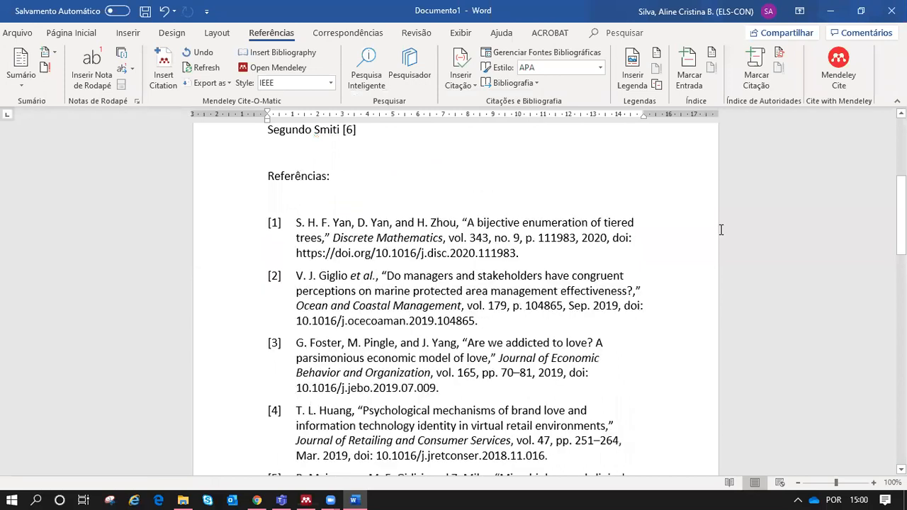
scroll(454, 297, "up", 6)
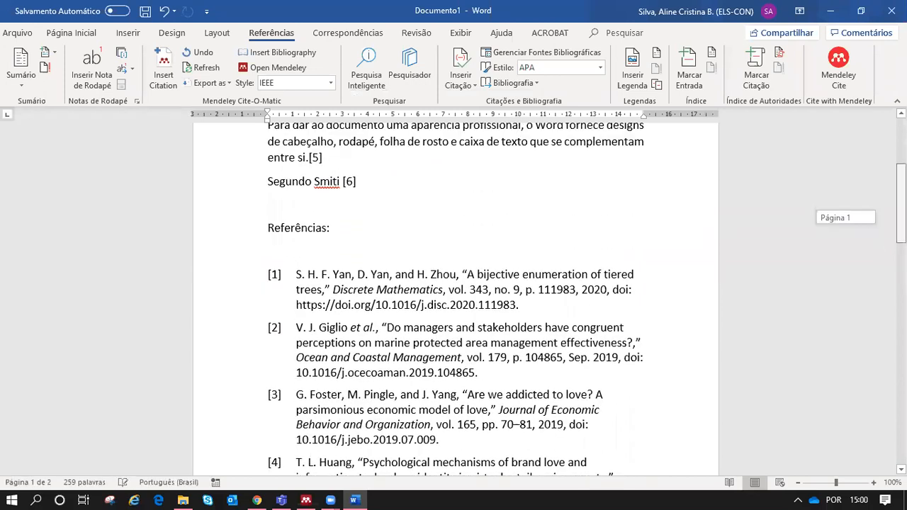
scroll(884, 265, "down", 11)
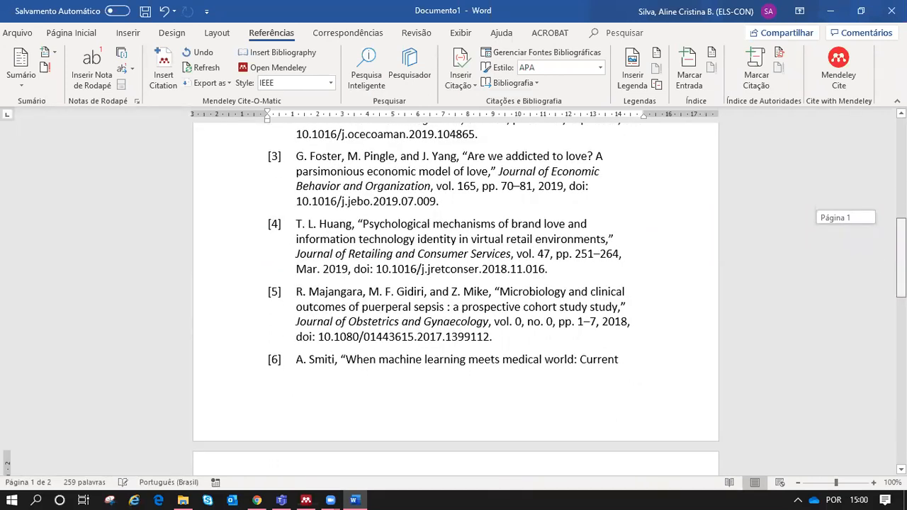
scroll(441, 178, "up", 4)
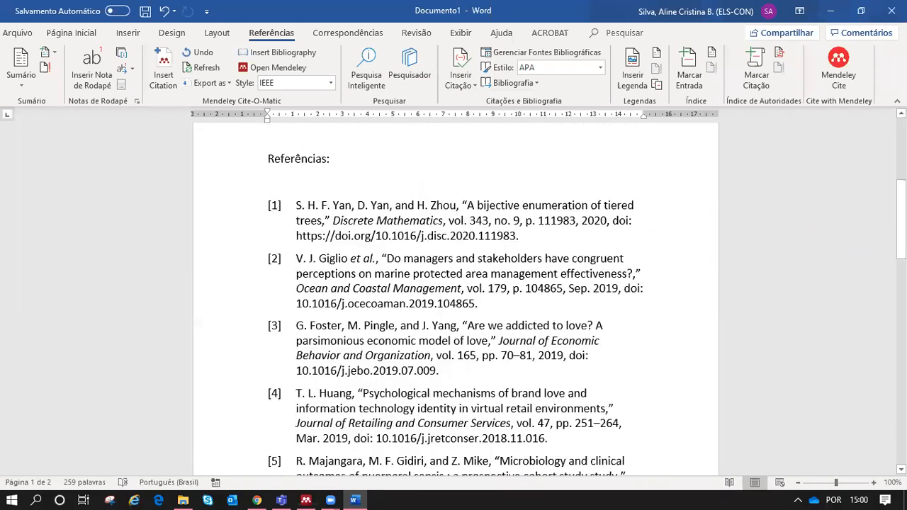
left_click(331, 83)
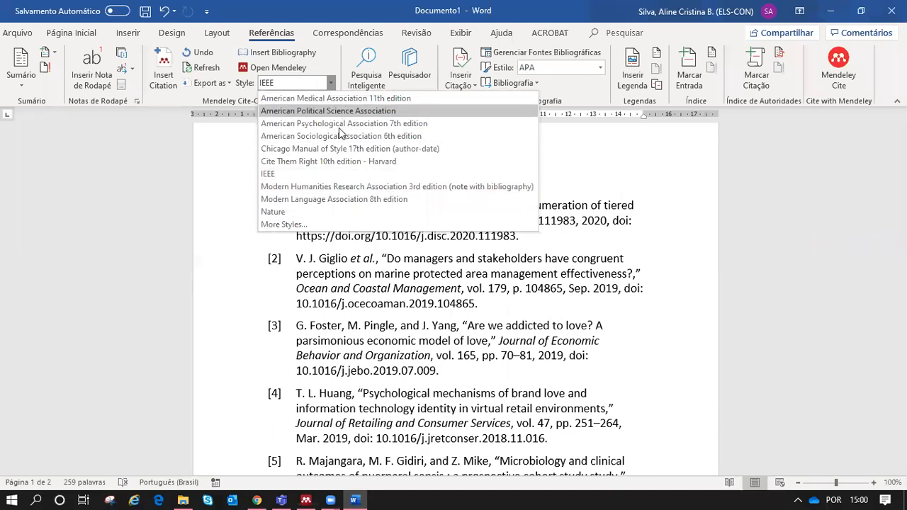
left_click(320, 224)
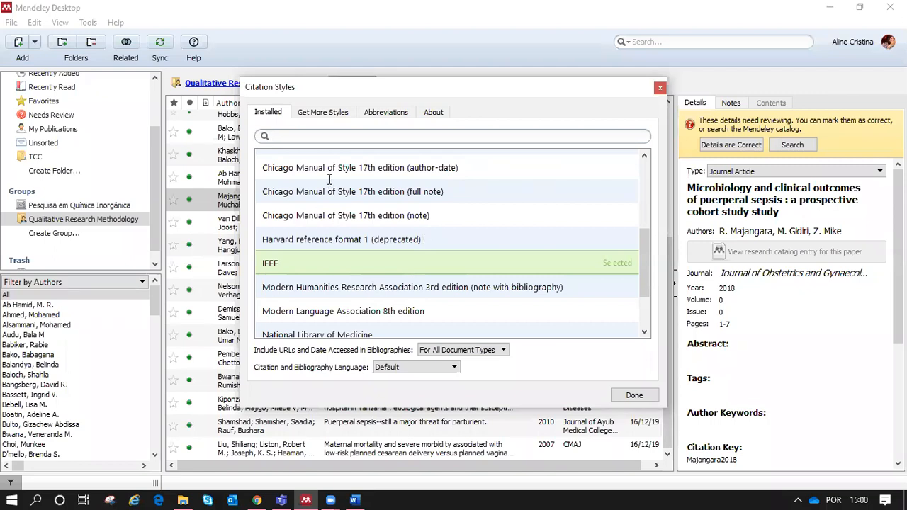
Step: Look over the Get More Styles and Abbreviations tabs, then go back to the installed styles
left_click(321, 113)
left_click(387, 114)
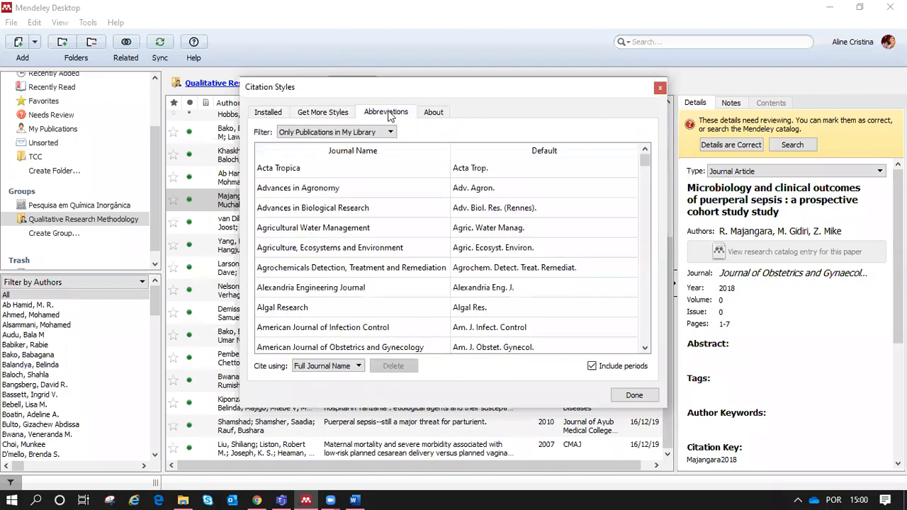
left_click(272, 113)
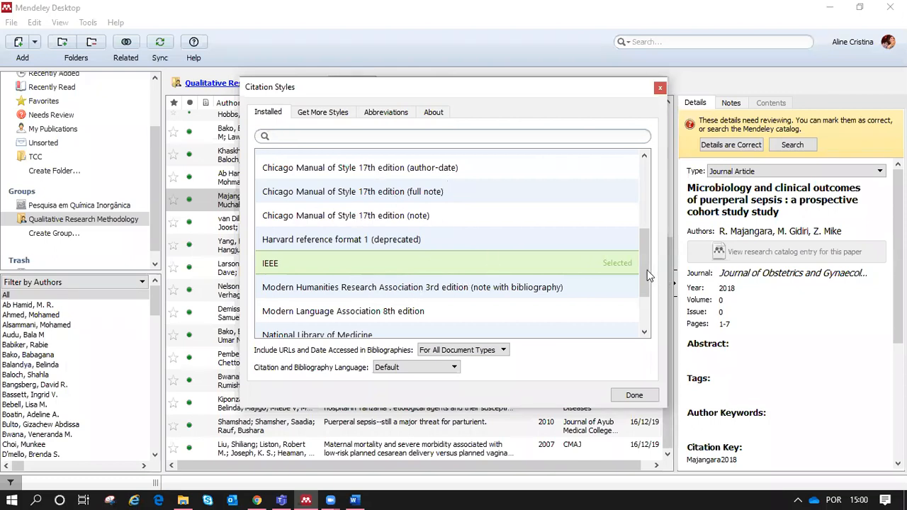
Step: Select Science in the installed styles list and use it in place of IEEE
left_click_drag(647, 270, 646, 269)
scroll(647, 276, "up", 1)
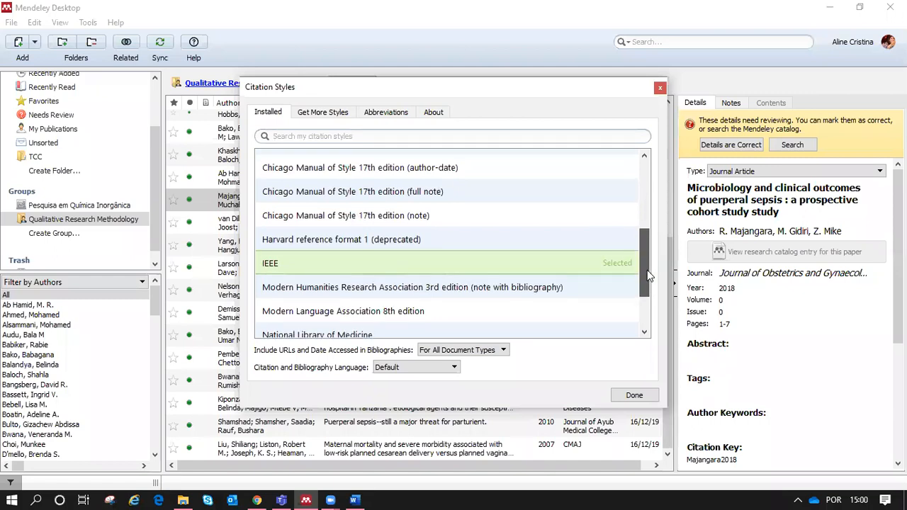
scroll(646, 270, "up", 4)
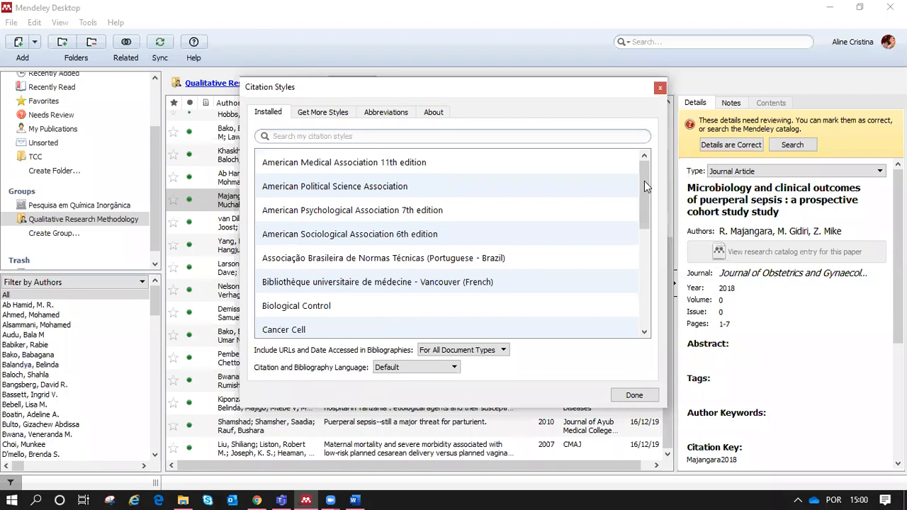
scroll(644, 182, "down", 4)
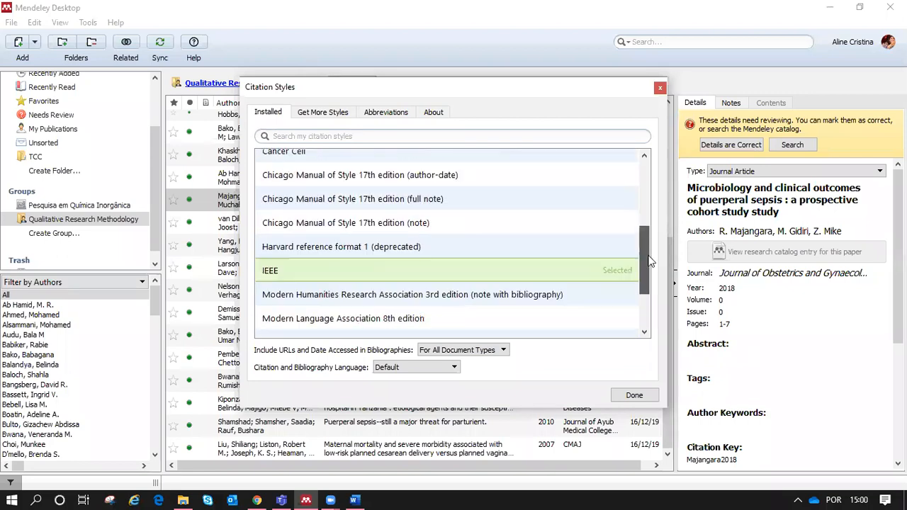
scroll(652, 289, "down", 1)
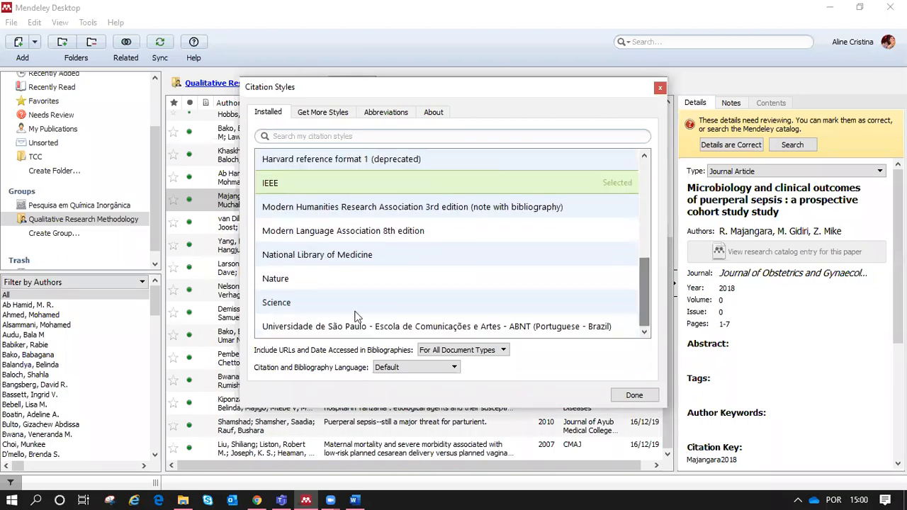
left_click(293, 308)
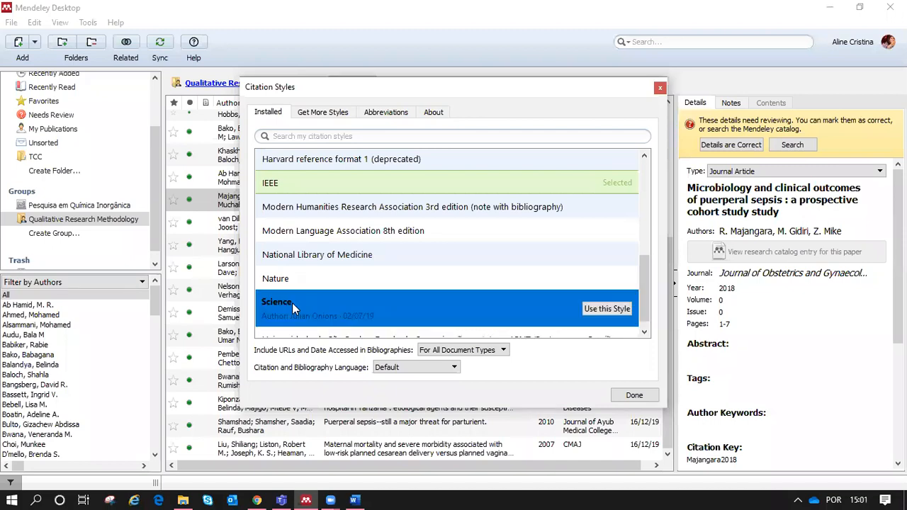
left_click(607, 309)
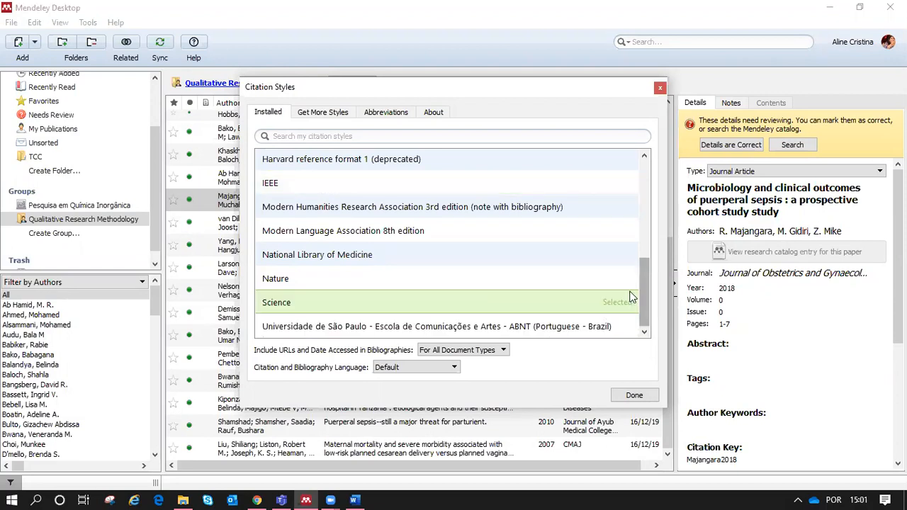
Step: Close the style settings to see the six references renumbered in Science style, then open Word's Mendeley Style list
left_click(633, 399)
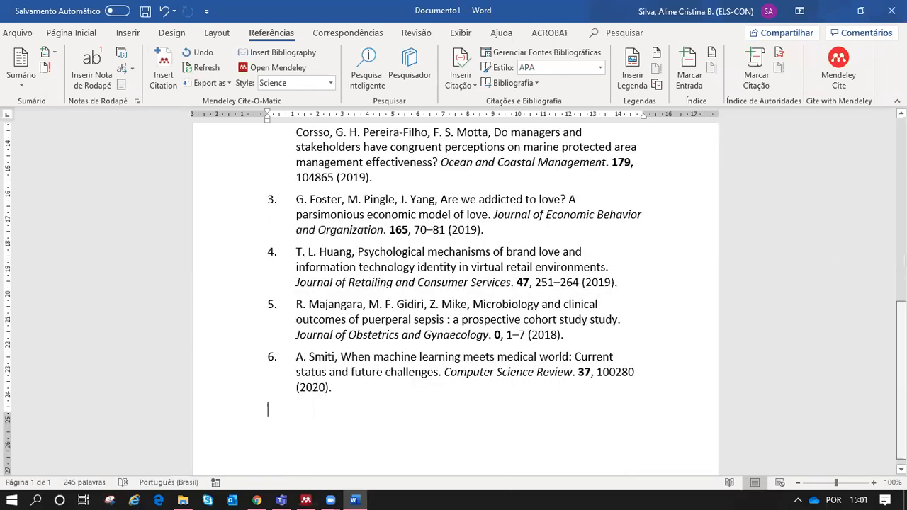
scroll(379, 191, "up", 2)
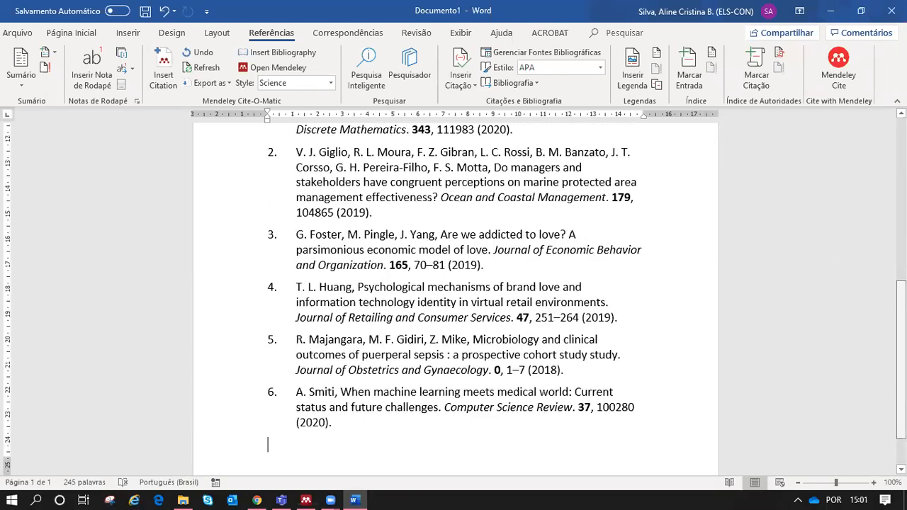
left_click(329, 83)
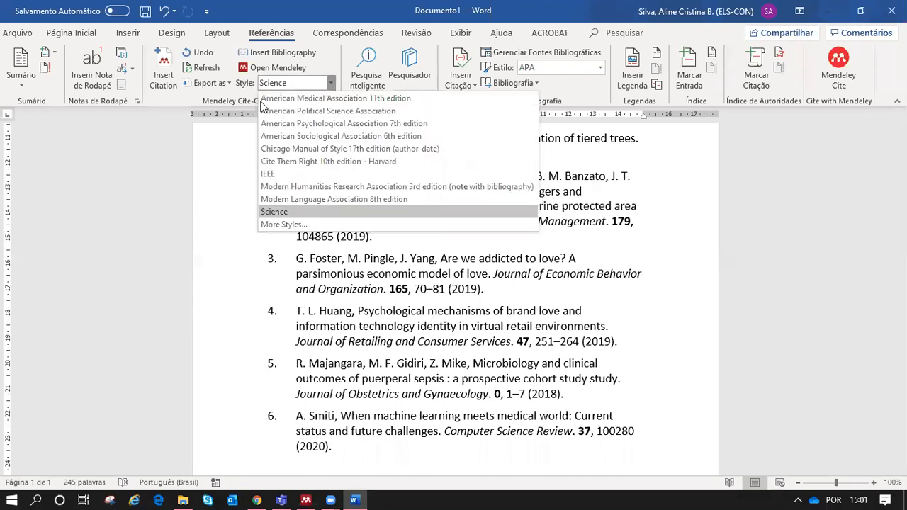
Step: Search the downloadable styles for 'Achiev' and install Achievements in the Life Sciences
left_click(306, 224)
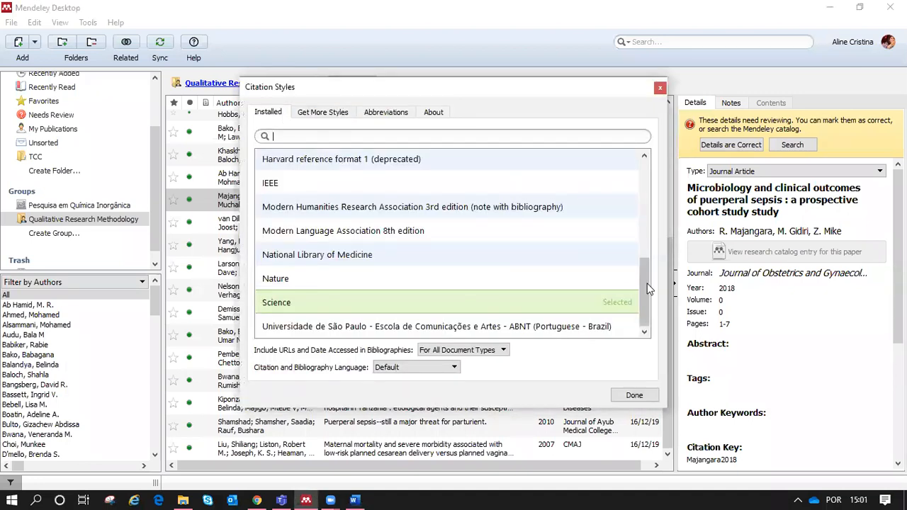
left_click_drag(644, 287, 632, 204)
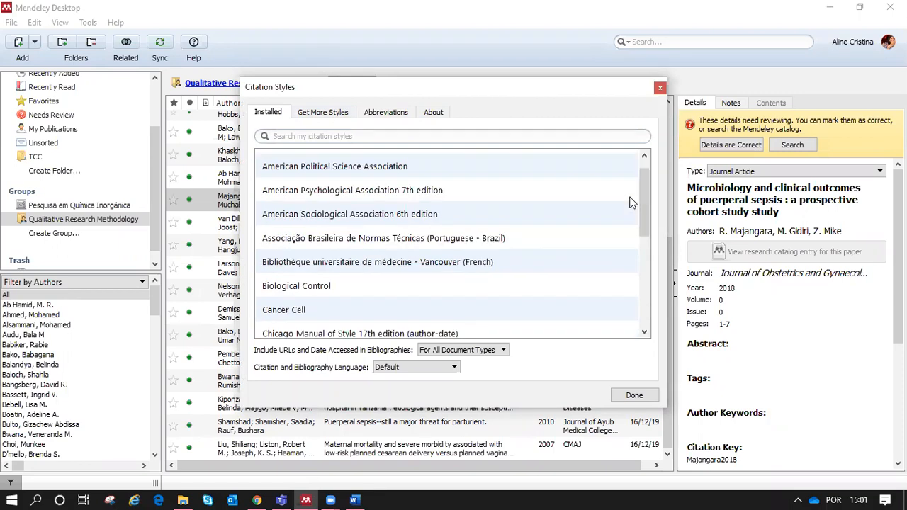
left_click(323, 117)
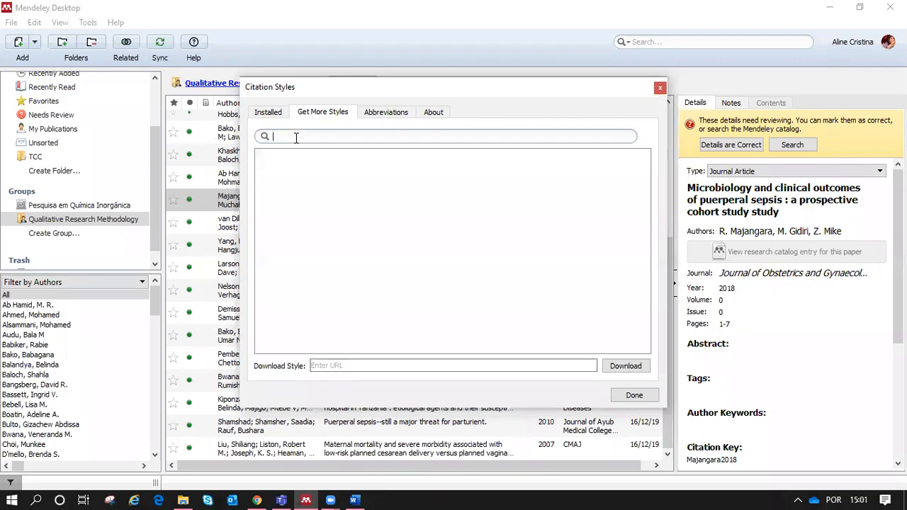
type("Achiev")
left_click(315, 167)
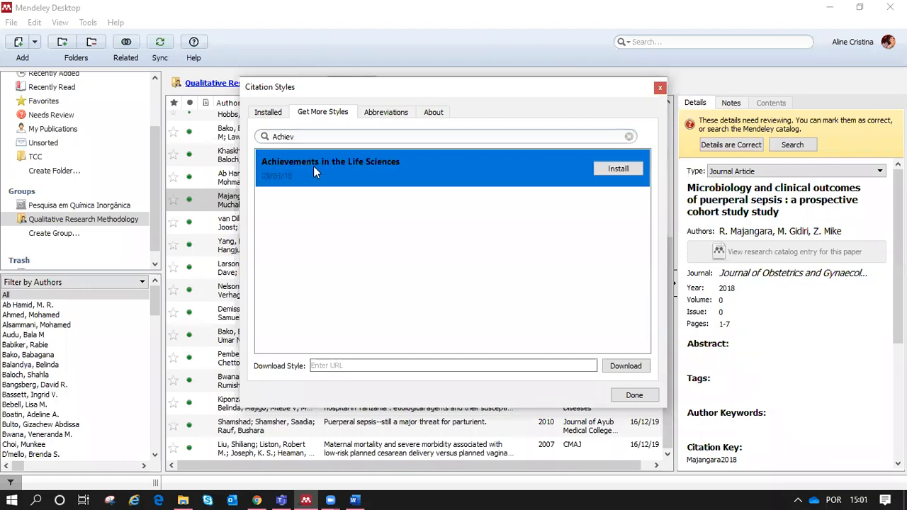
left_click(619, 170)
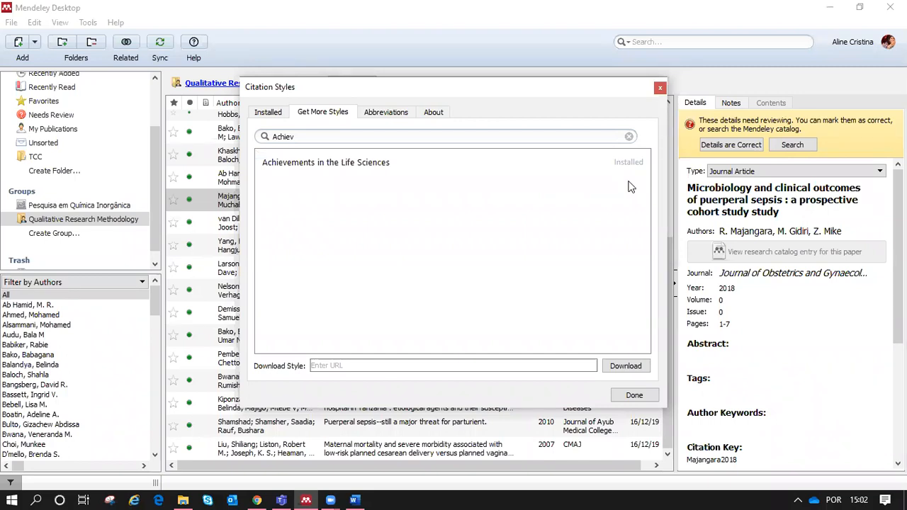
left_click(266, 113)
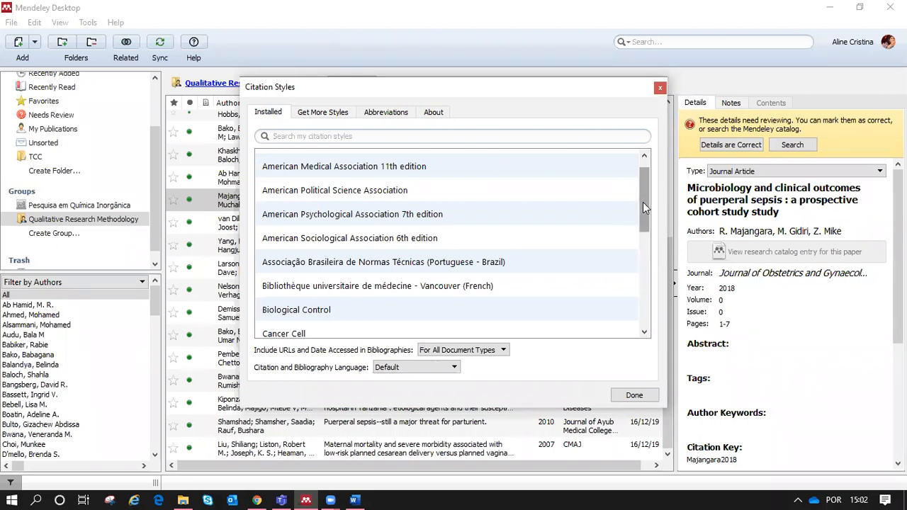
Step: Select Achievements in the Life Sciences at the top of the installed list and use it
left_click_drag(643, 202, 644, 183)
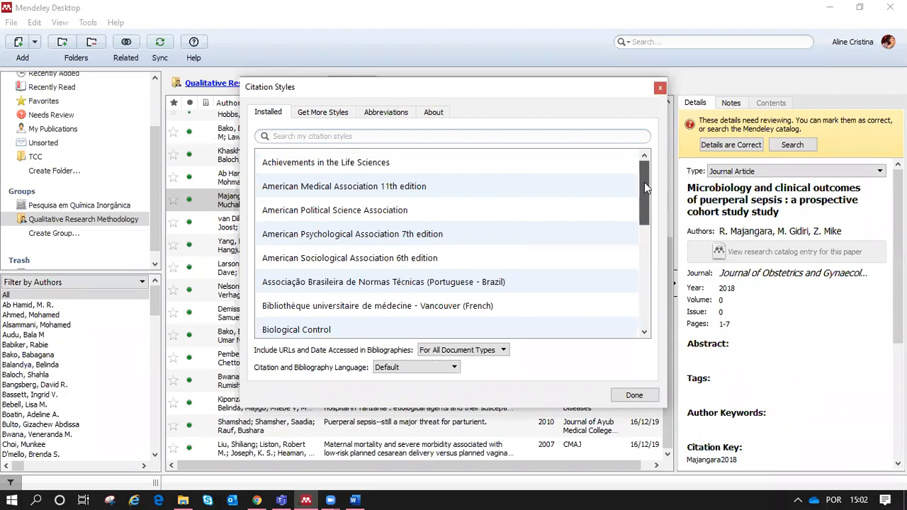
left_click(319, 162)
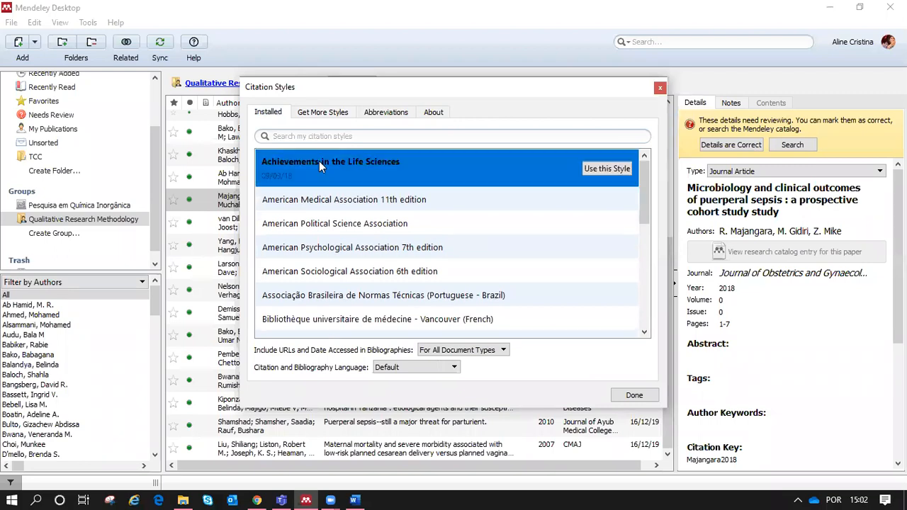
left_click(616, 169)
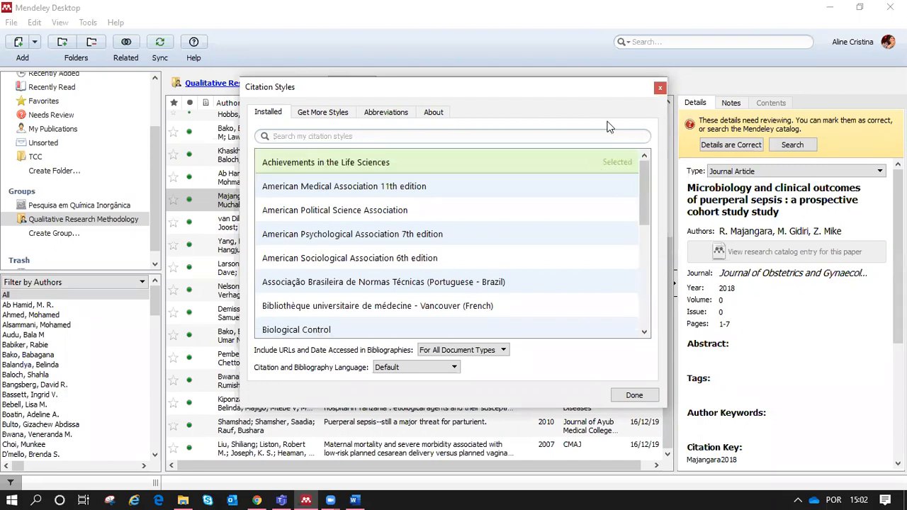
Step: Review the Word references reformatted in author-year Achievements in the Life Sciences style, then reopen the Citation Styles dialog
left_click(634, 396)
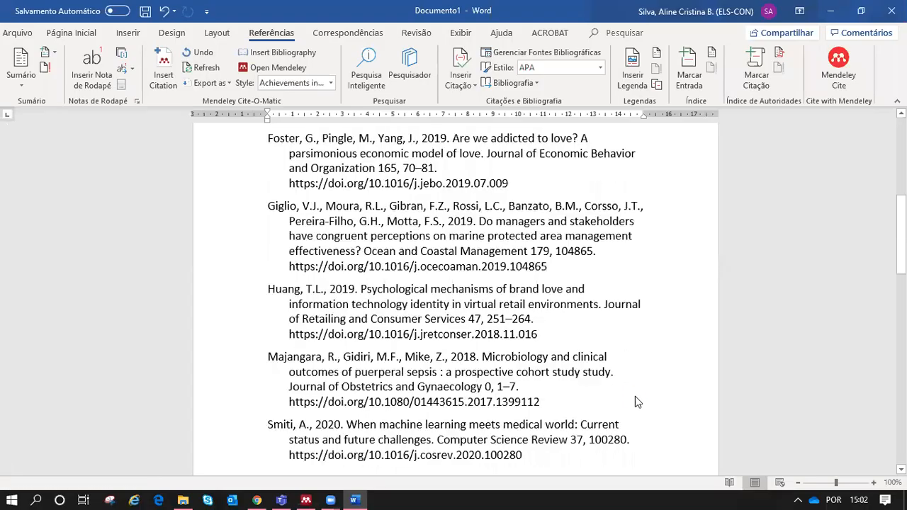
left_click_drag(903, 234, 902, 162)
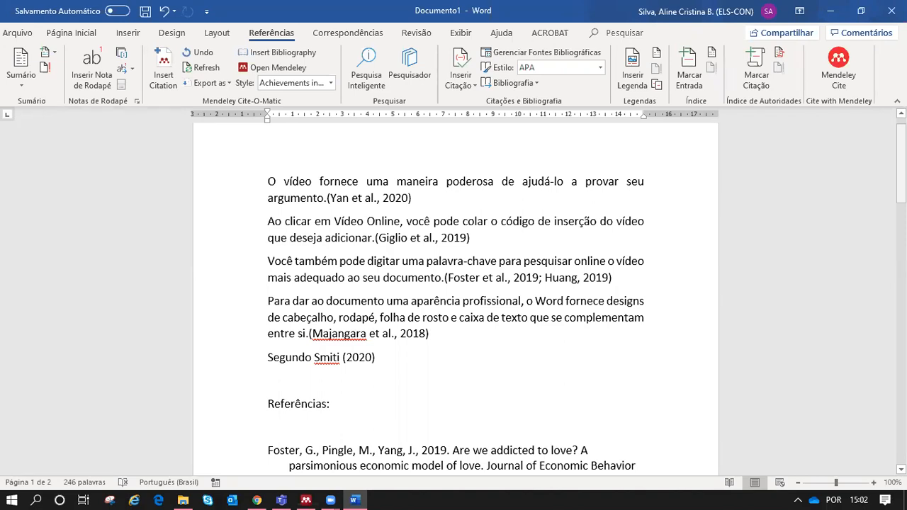
left_click(329, 84)
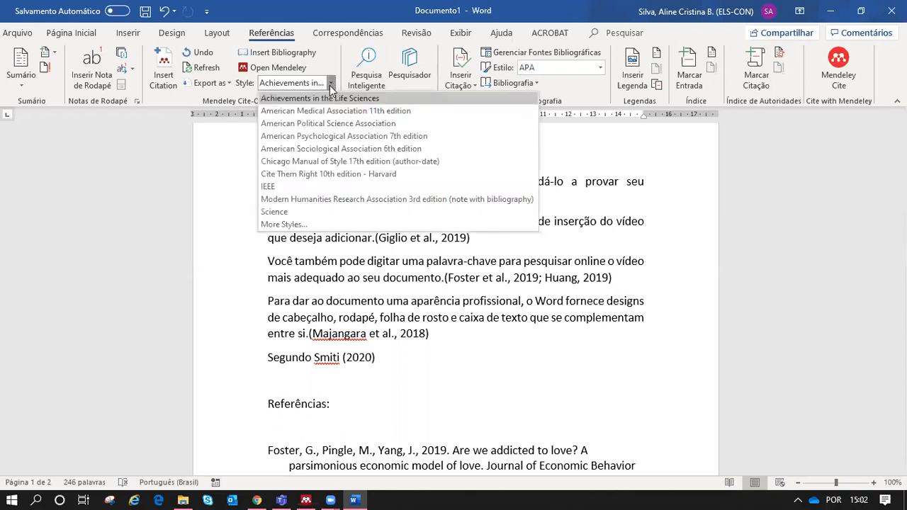
left_click(304, 224)
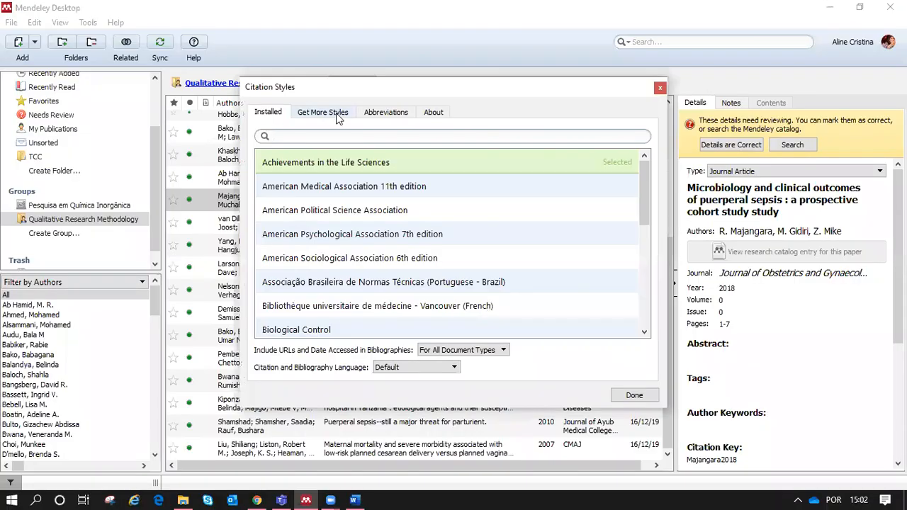
Step: Search the downloadable citation styles for 'ABNT' to list the Brazilian ABNT styles
left_click(336, 117)
type("ABNT")
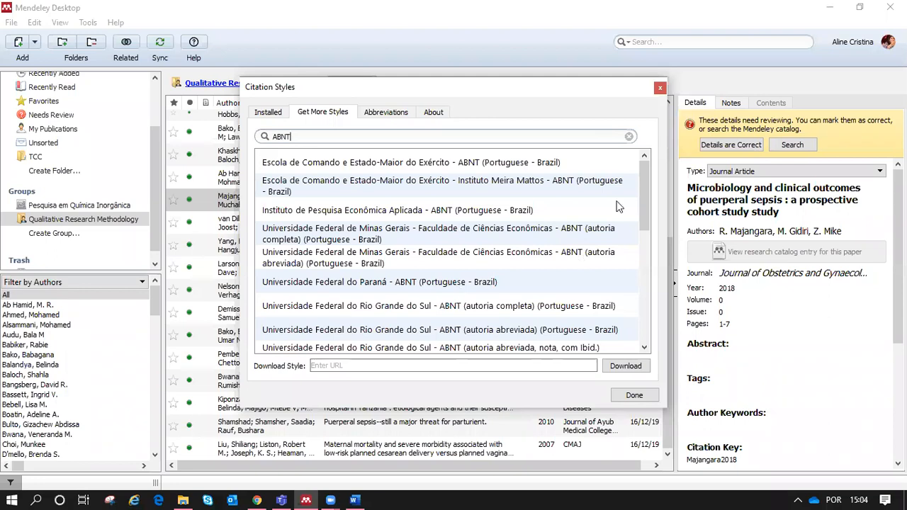
Step: Install the Universidade de São Paulo – Escola de Comunicações e Artes ABNT style from the ABNT results
left_click_drag(645, 189, 643, 286)
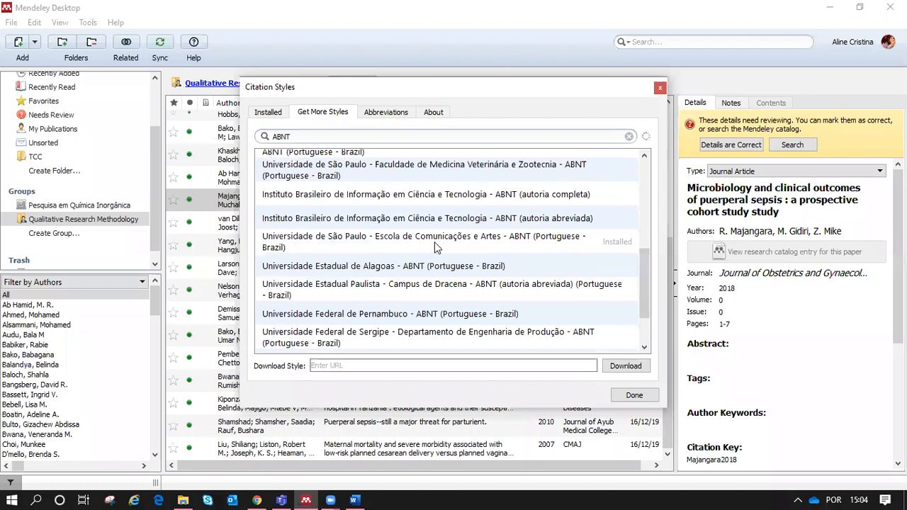
left_click(471, 241)
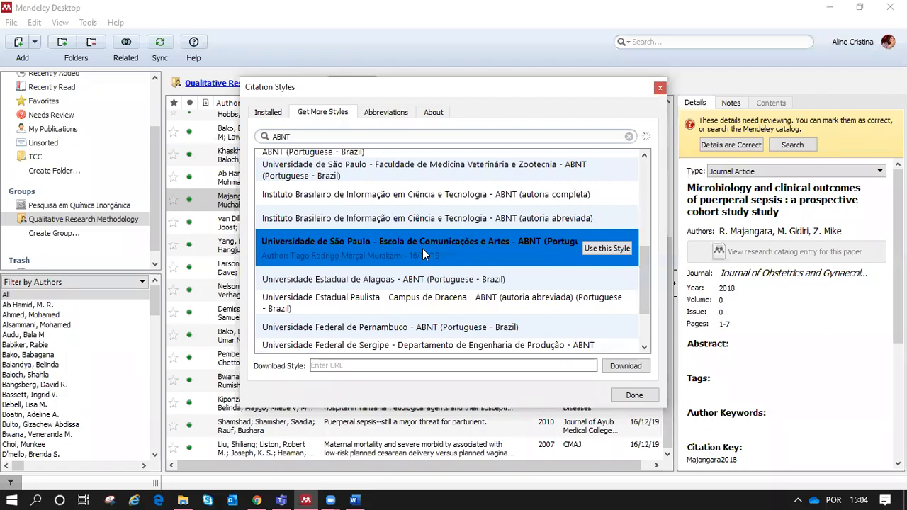
left_click(607, 249)
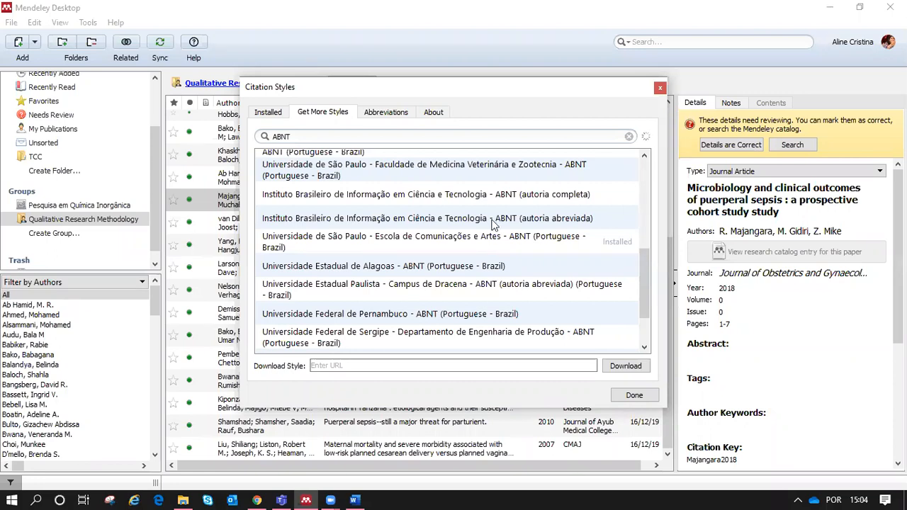
left_click(268, 112)
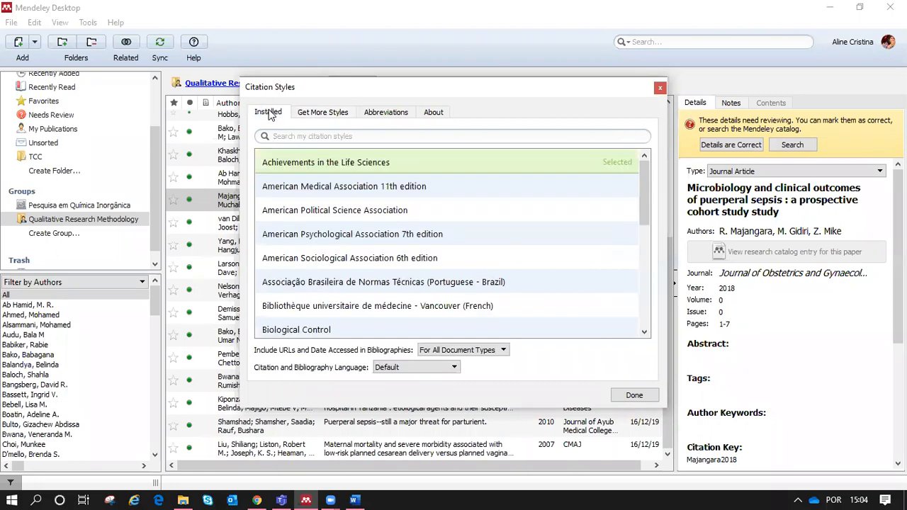
Step: Select the installed USP ECA ABNT style, make it the active style, and finish the dialog
left_click_drag(650, 198, 528, 333)
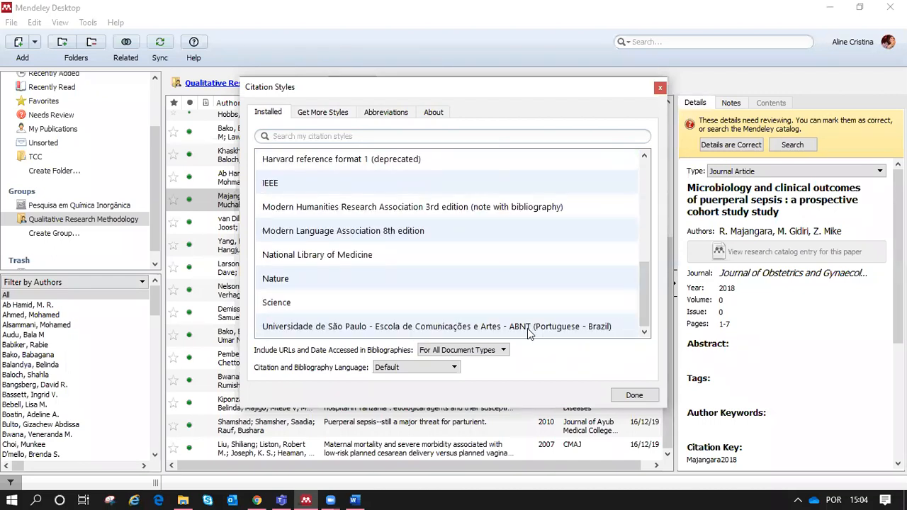
left_click(528, 331)
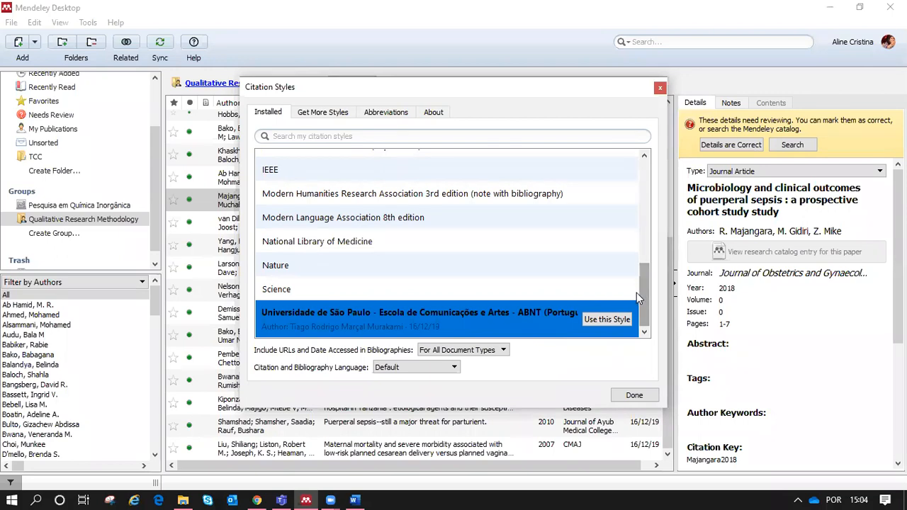
left_click(606, 320)
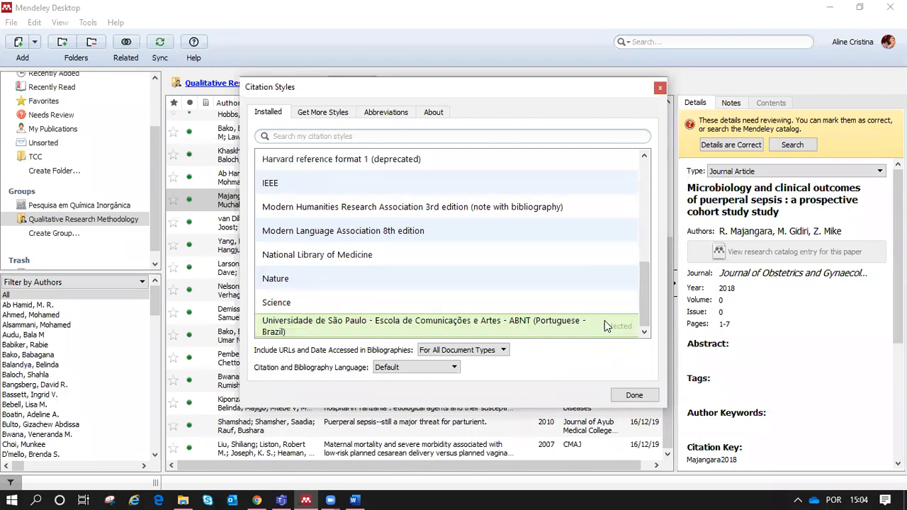
left_click(635, 397)
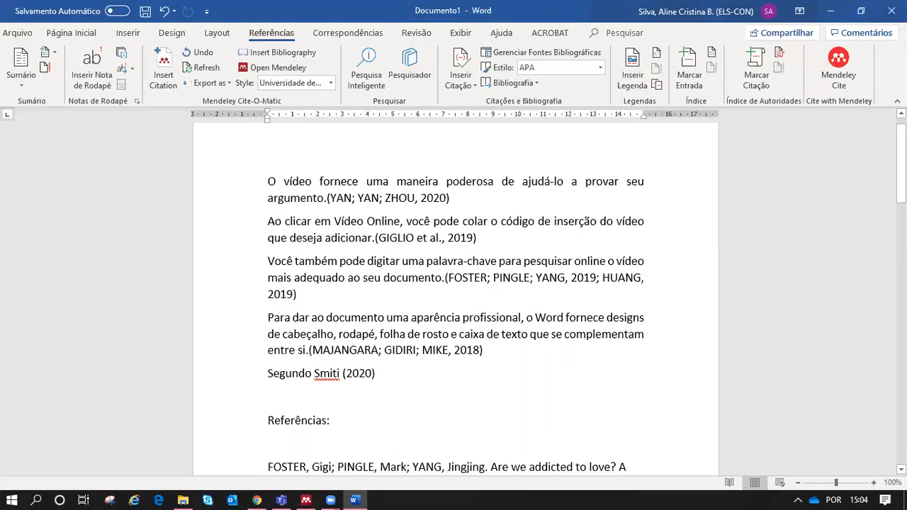
Step: Scroll through the ABNT-formatted references on page 2, return to the top, and show the Export as options
left_click_drag(901, 164, 902, 259)
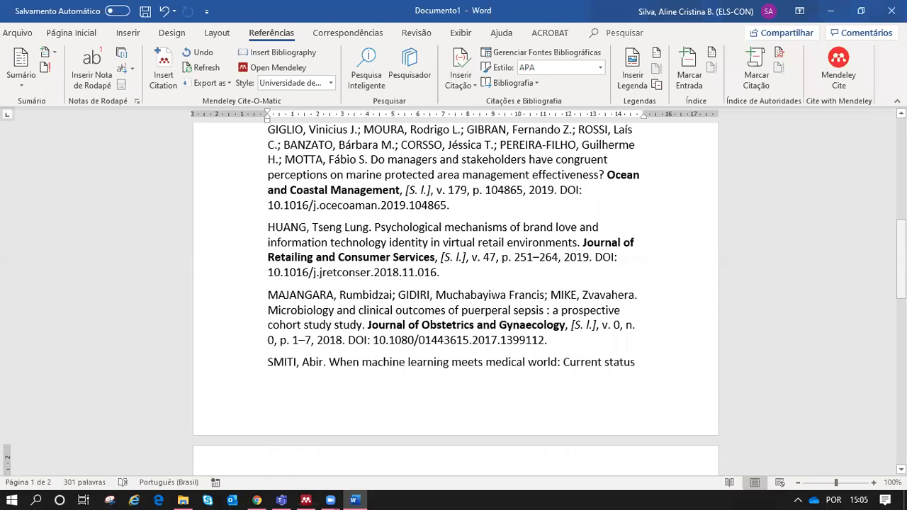
left_click_drag(901, 259, 902, 165)
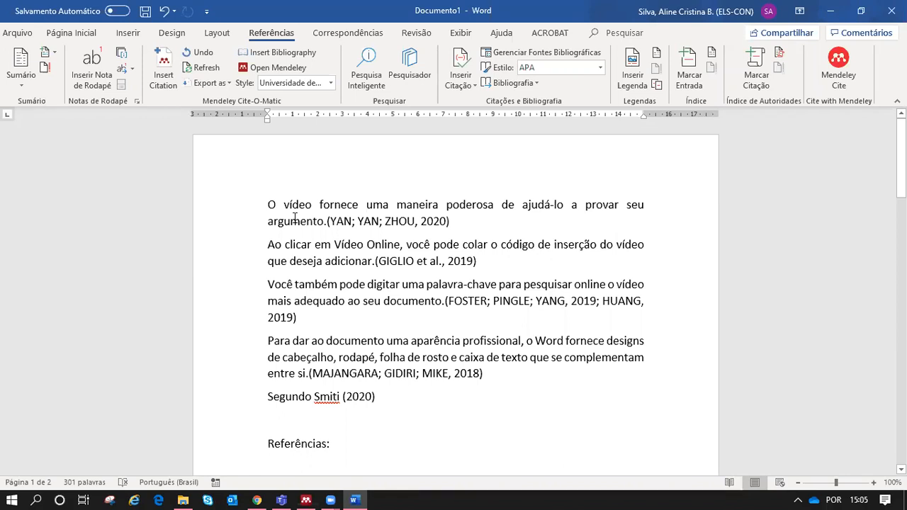
left_click(214, 84)
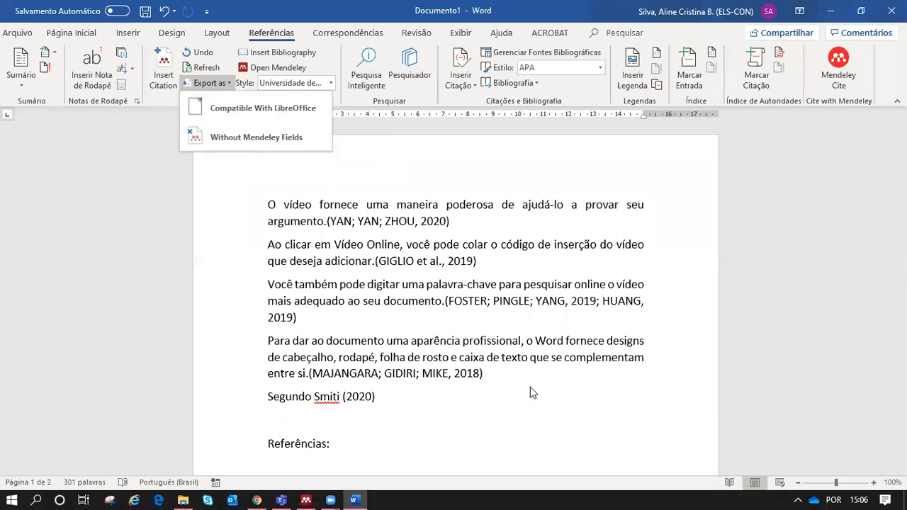
Step: Dismiss the export options and switch the Mendeley citation style to IEEE
left_click(518, 261)
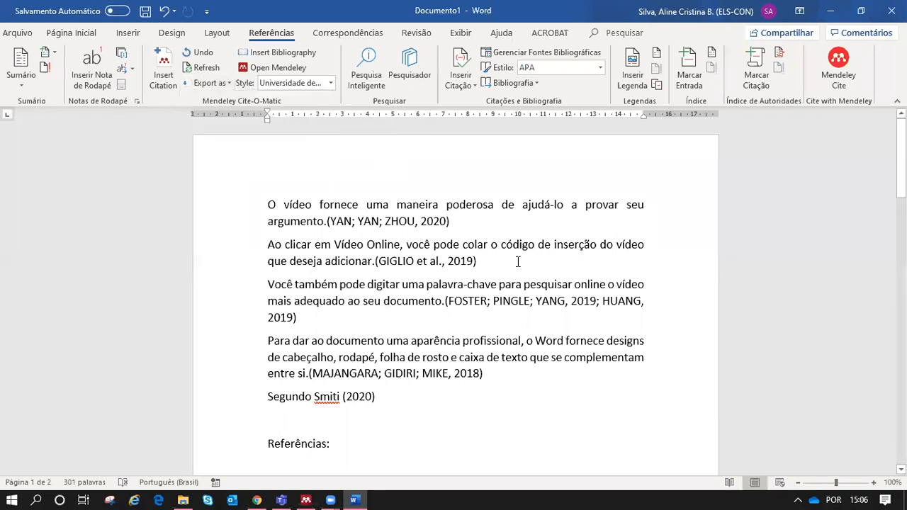
left_click(329, 83)
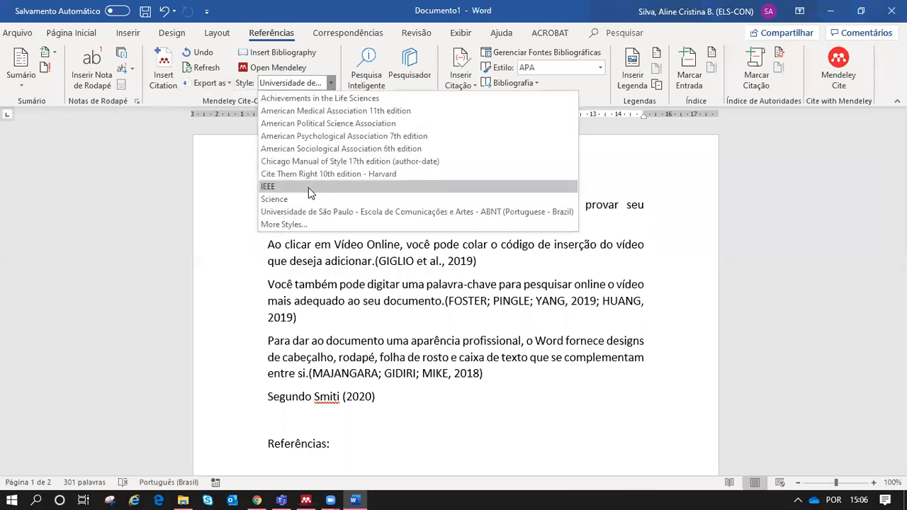
left_click(309, 185)
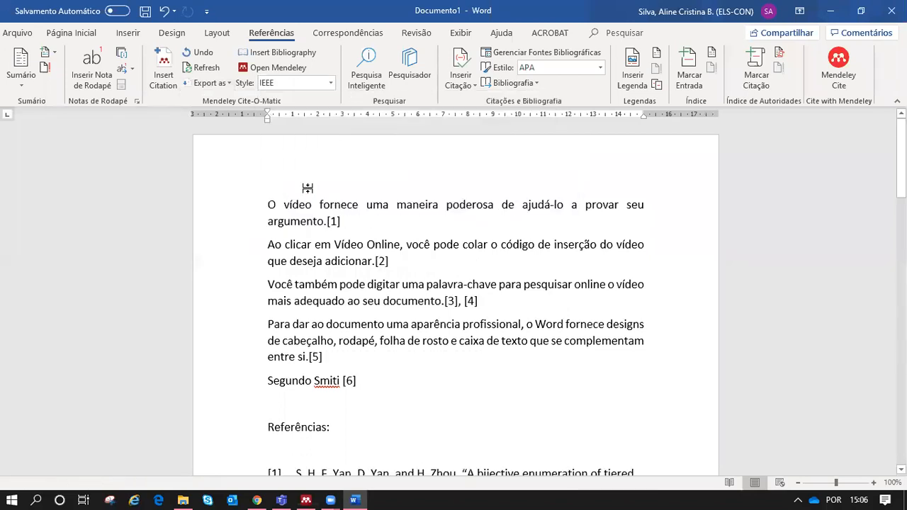
Step: Switch the citations back to the Universidade de São Paulo ABNT style and reopen Export as
left_click(331, 82)
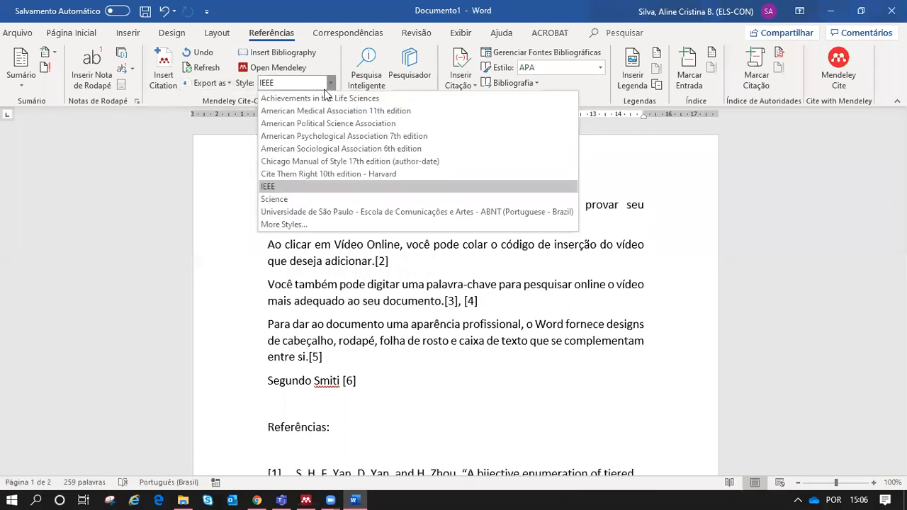
left_click(299, 214)
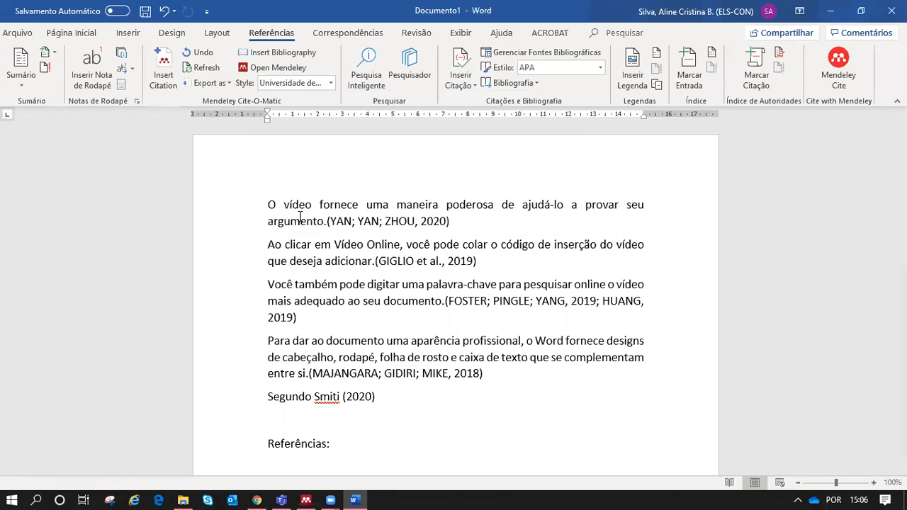
left_click(210, 83)
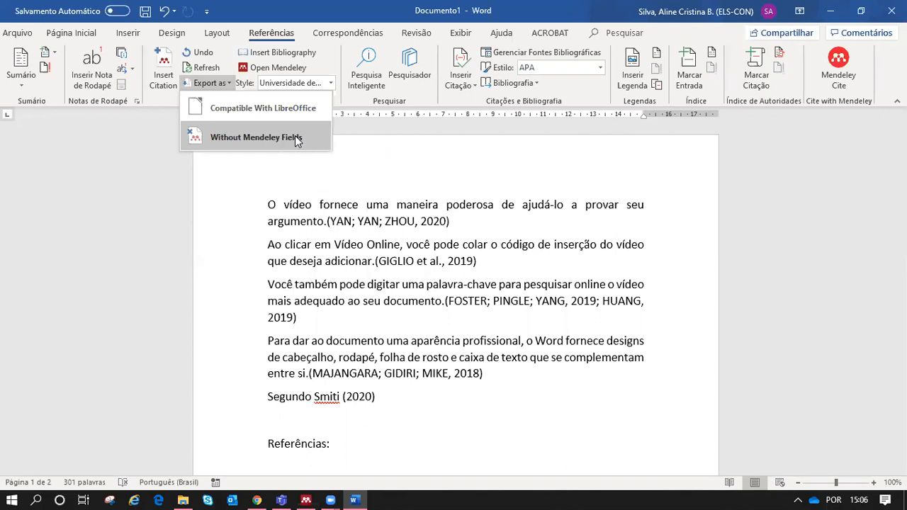
left_click(284, 500)
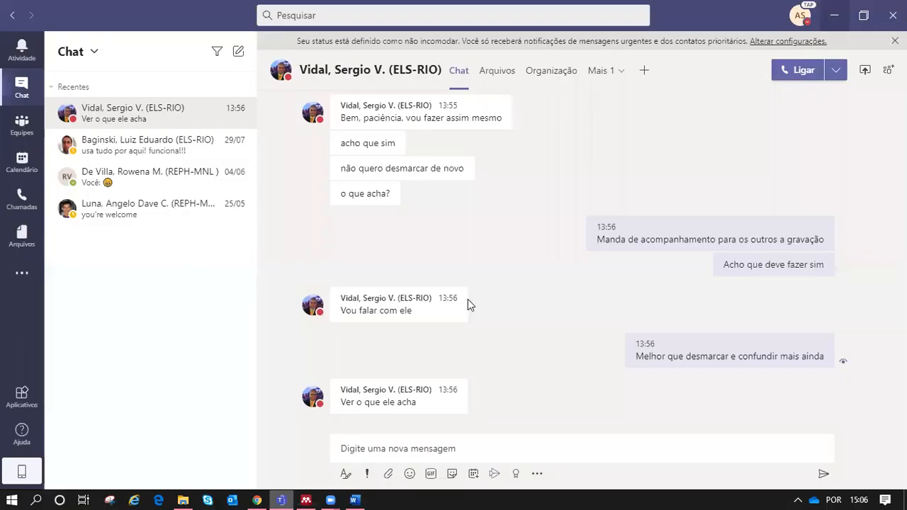
left_click(835, 14)
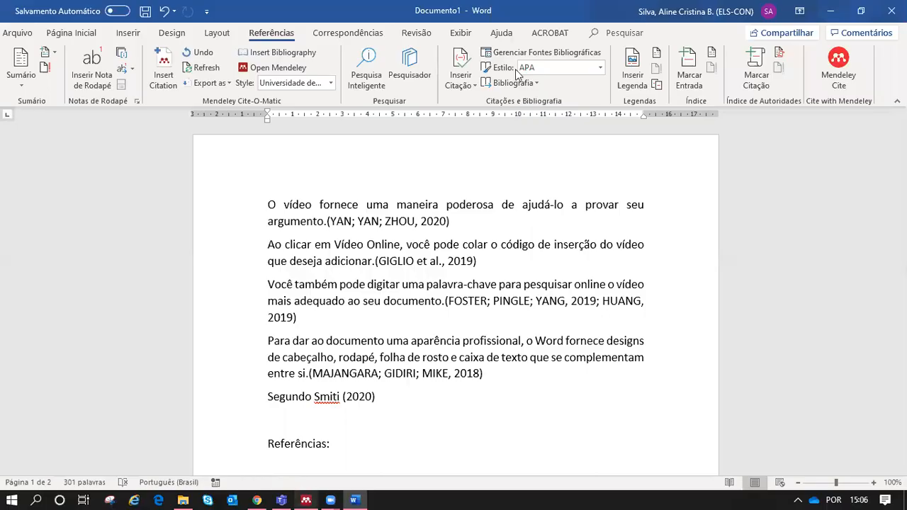
left_click(306, 499)
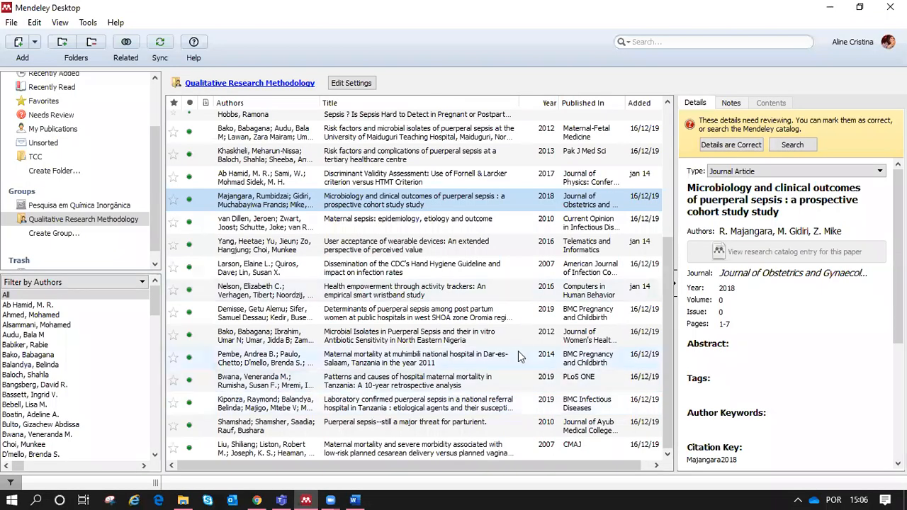
left_click(830, 6)
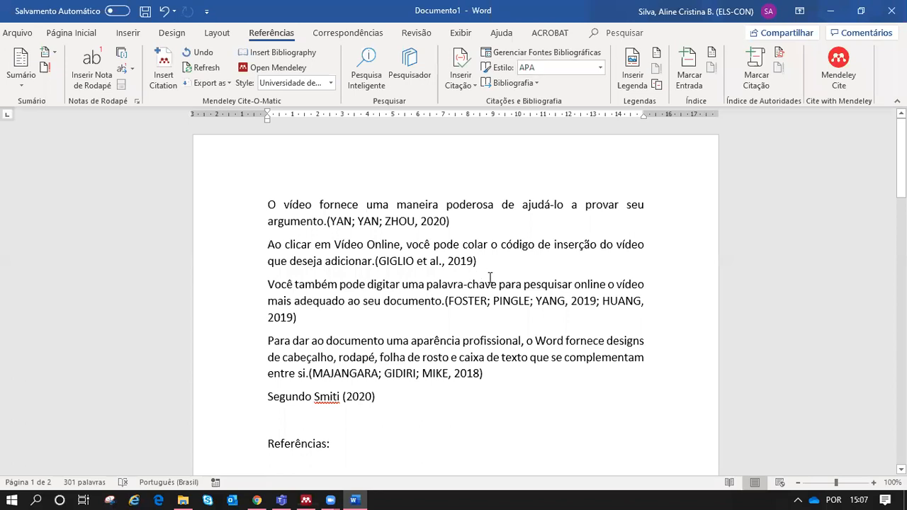
Step: Look over the Export as options without exporting, then return to Mendeley Desktop
left_click(215, 83)
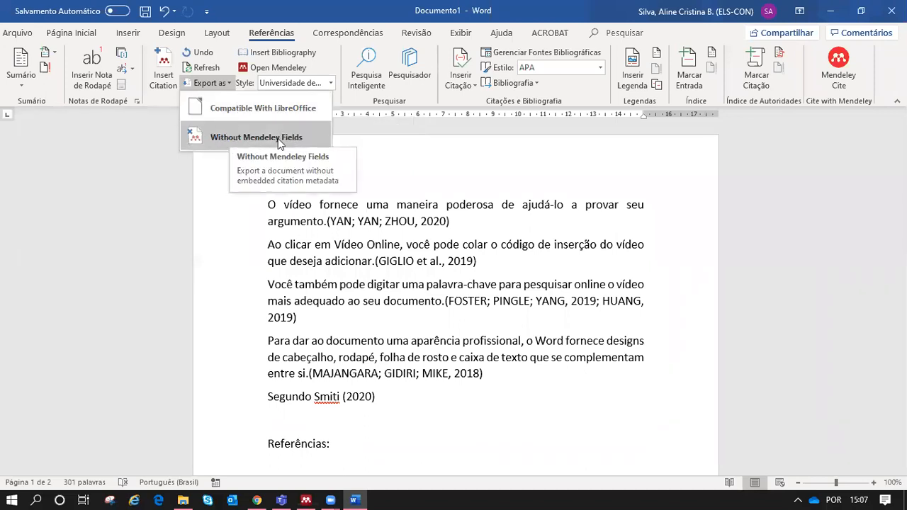
left_click(461, 318)
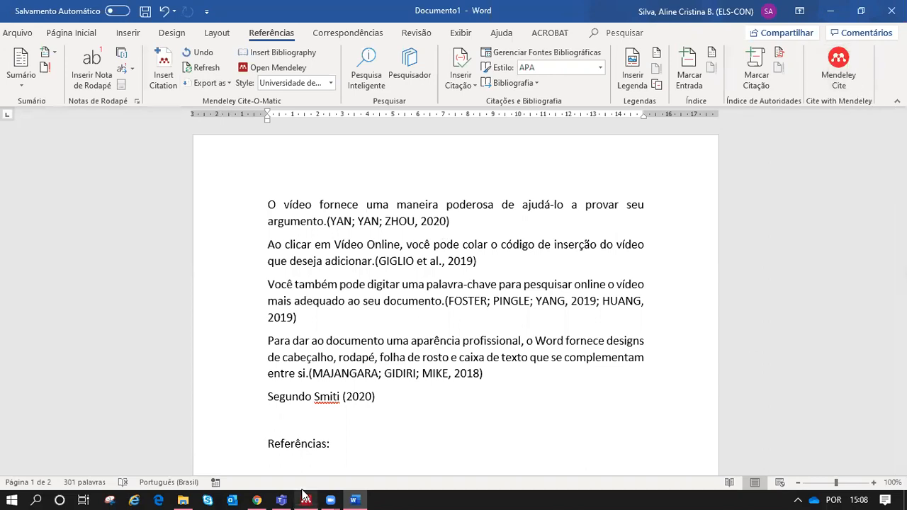
mouse_move(305, 496)
left_click(230, 443)
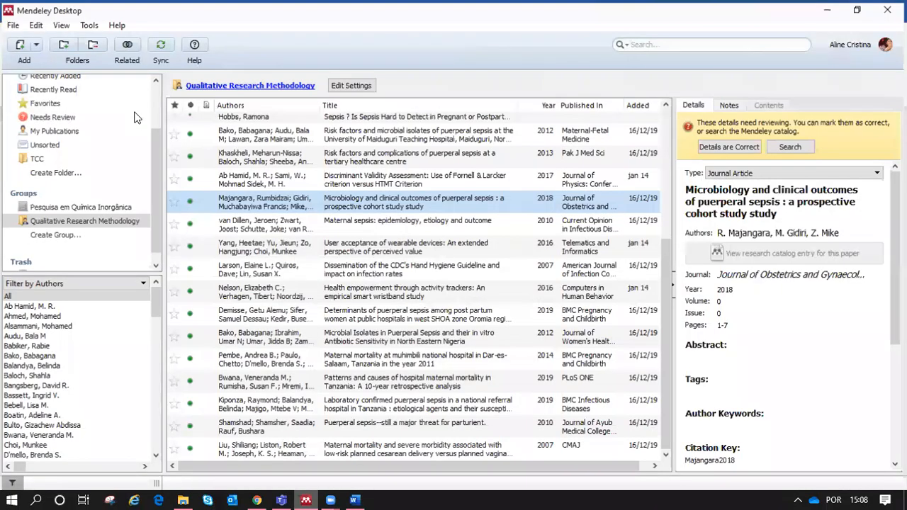
Step: Use Tools > Get Mendeley Cite to load its AppSource page, then close that page
left_click(86, 25)
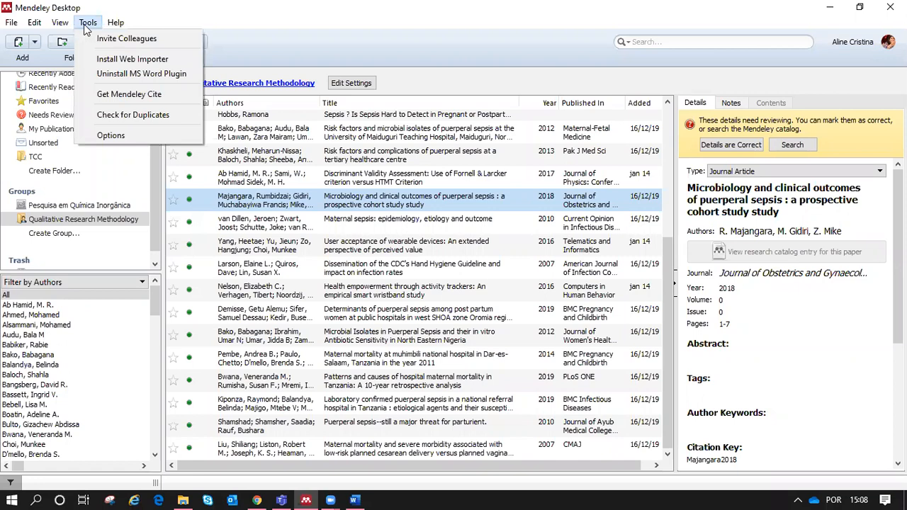
left_click(151, 96)
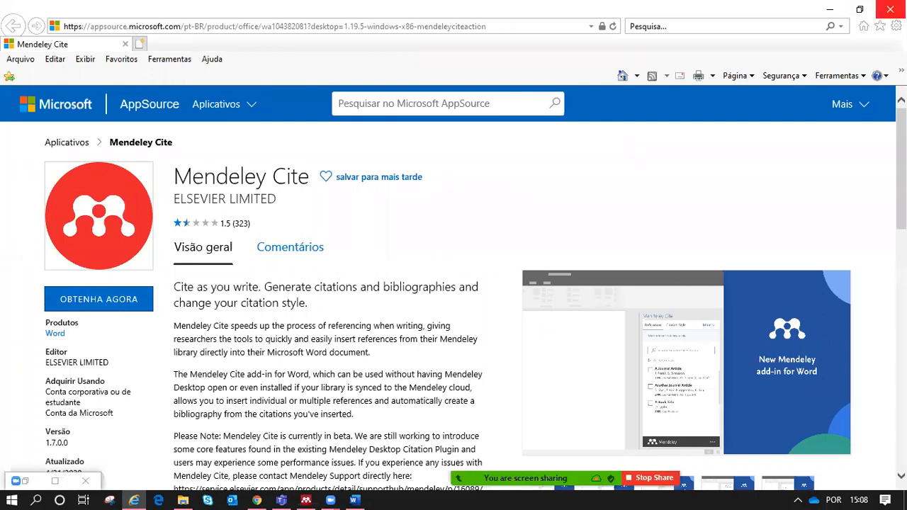
left_click(890, 9)
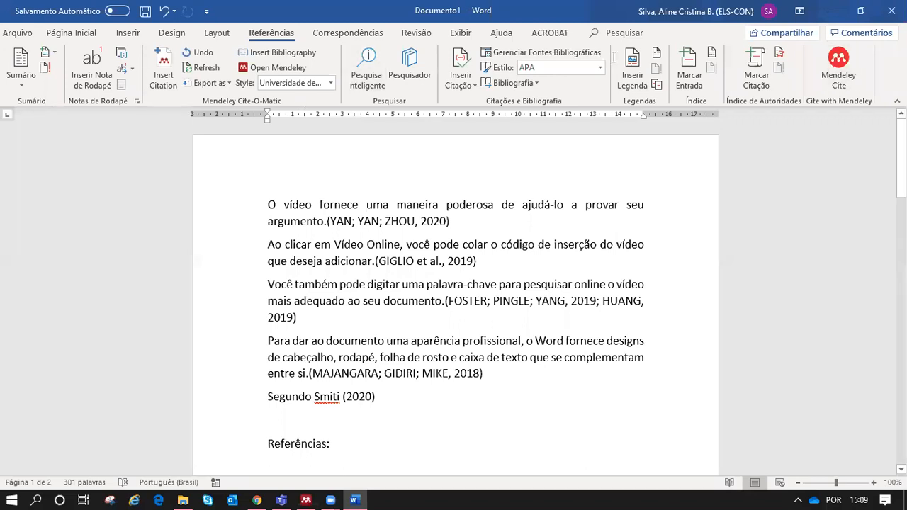
Step: Put the cursor just after 'Segundo Smiti (2020)' in the Word document
left_click(438, 412)
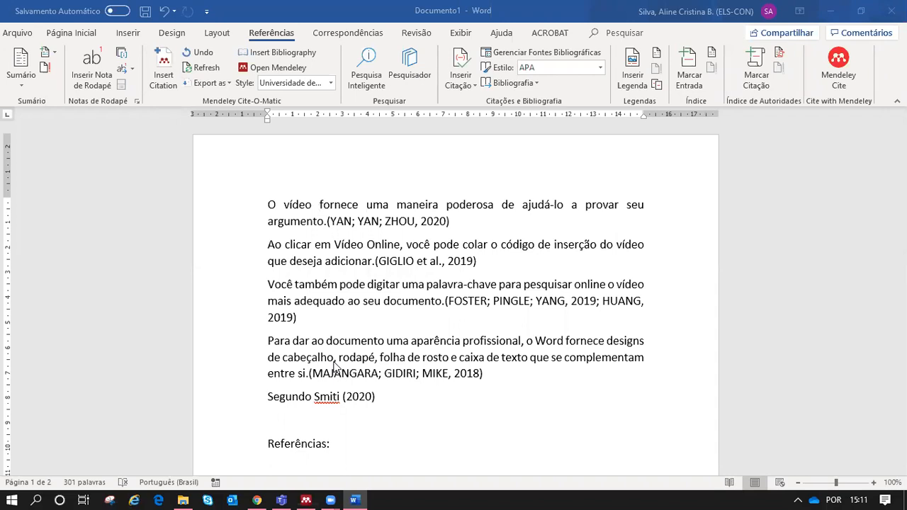
Step: Switch to the Mendeley Desktop window and scroll its sidebar up
left_click(305, 500)
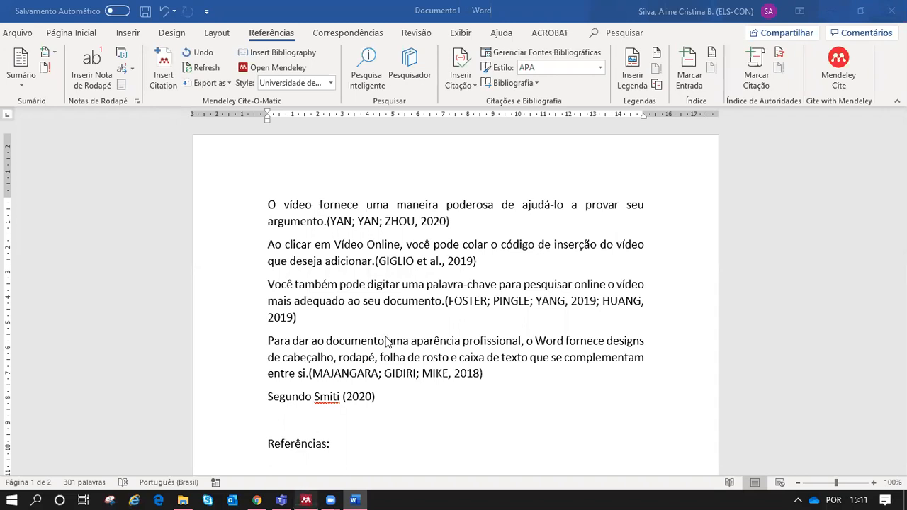
scroll(156, 141, "up", 2)
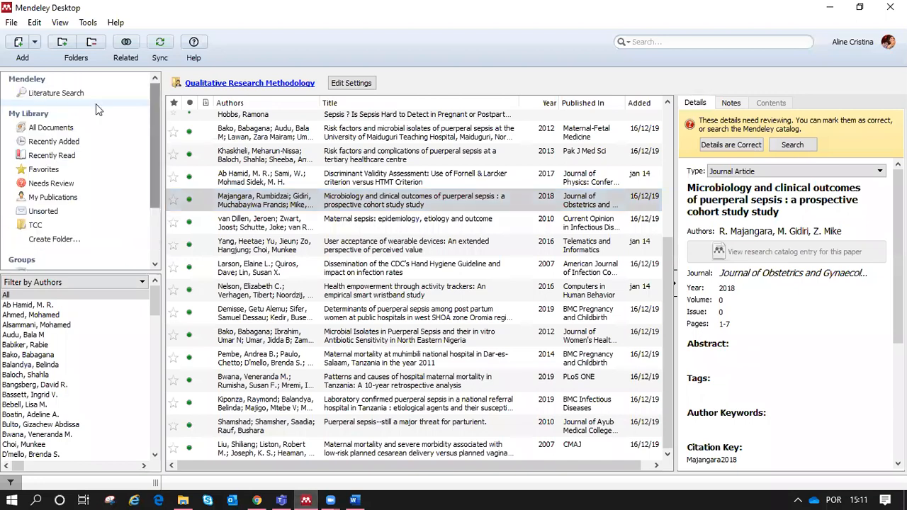
Step: Show My Library's All Documents and select the 2020 frozen soil hydraulic conductivity paper
left_click(64, 130)
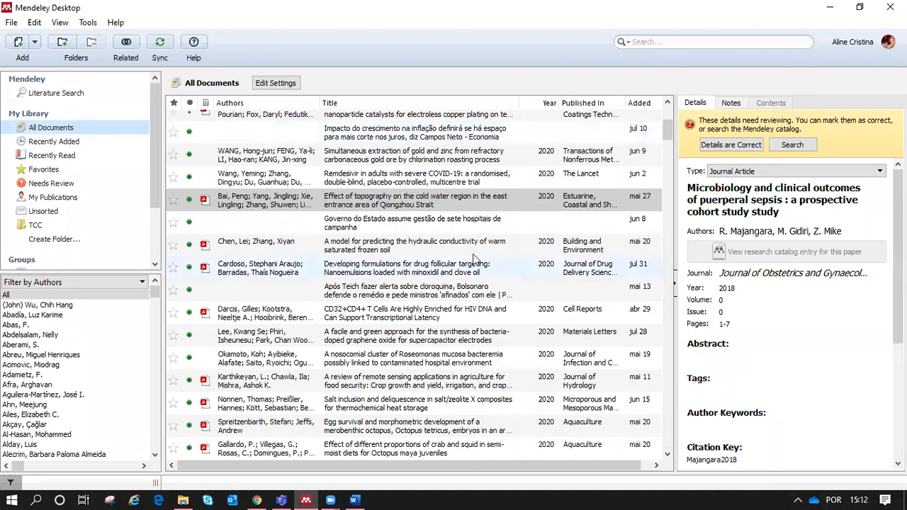
left_click(397, 245)
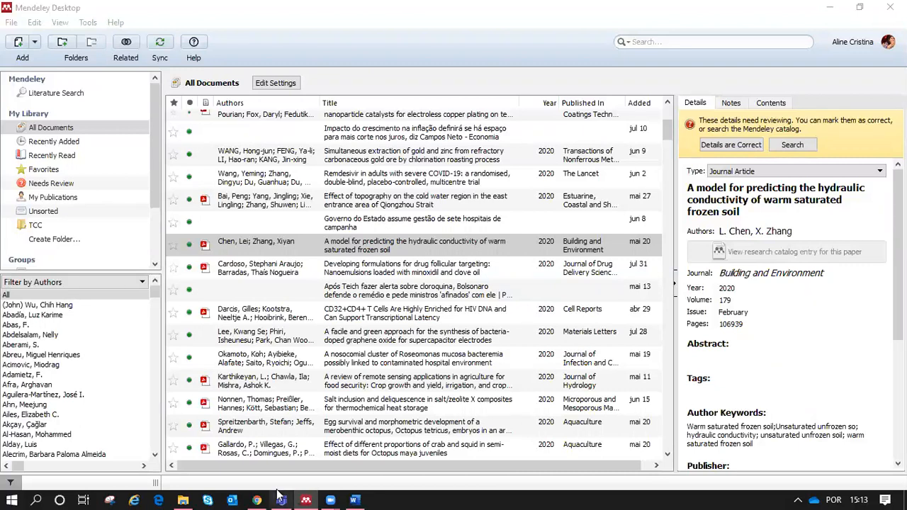
Step: Bring the ScienceDirect brand-love article up in the browser
left_click(257, 499)
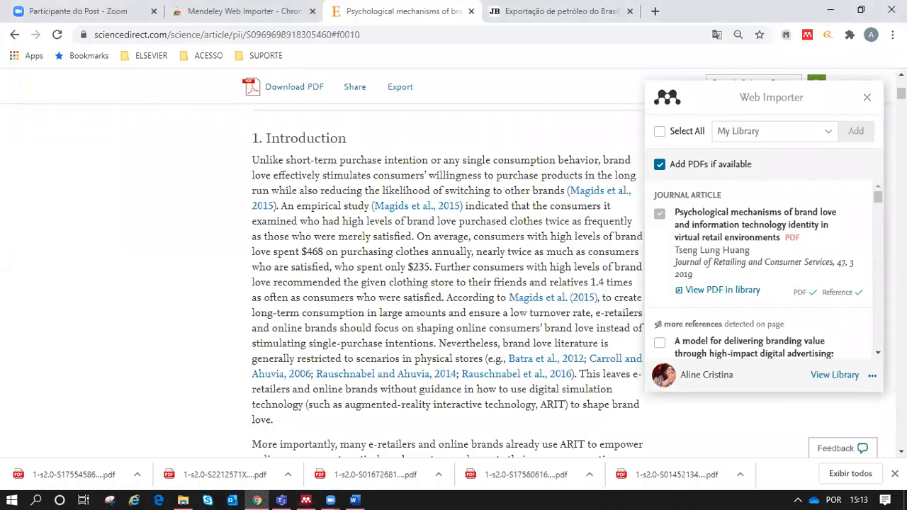
Step: Close the Web Importer panel on the ScienceDirect article and return to Mendeley Desktop
scroll(357, 328, "up", 10)
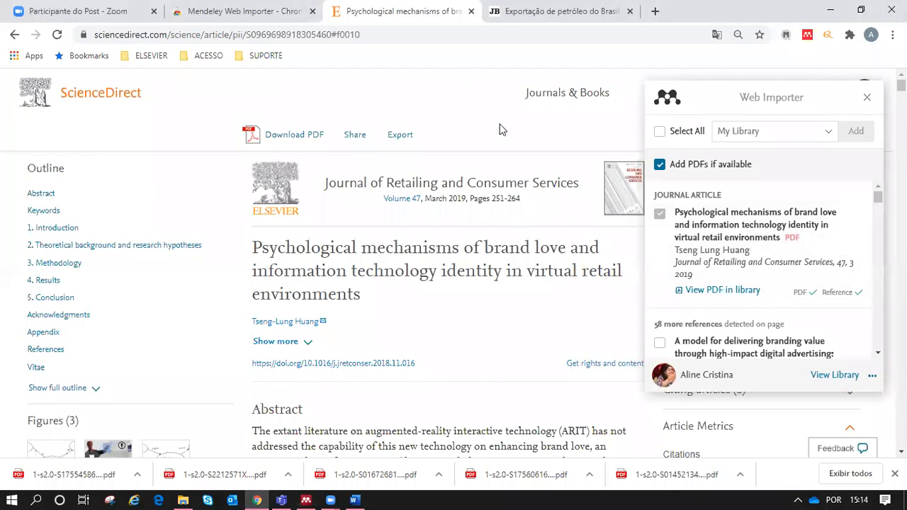
left_click(867, 101)
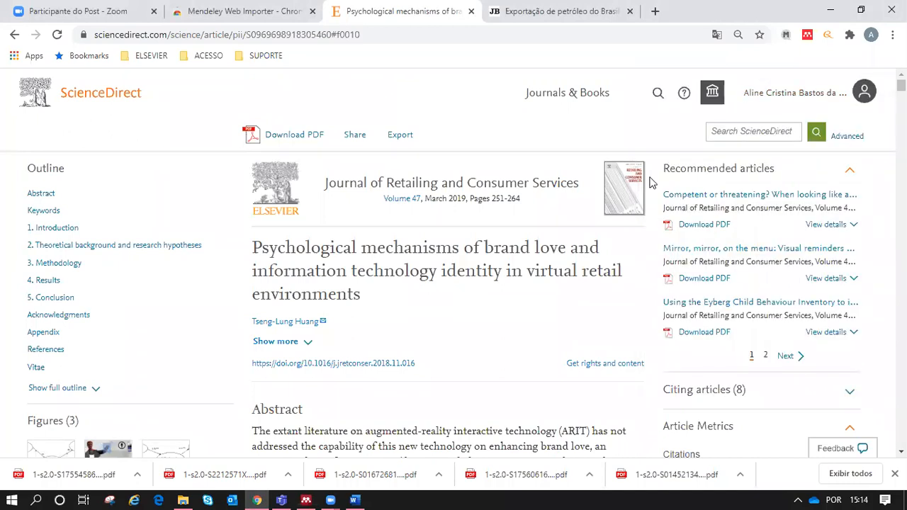
left_click(408, 140)
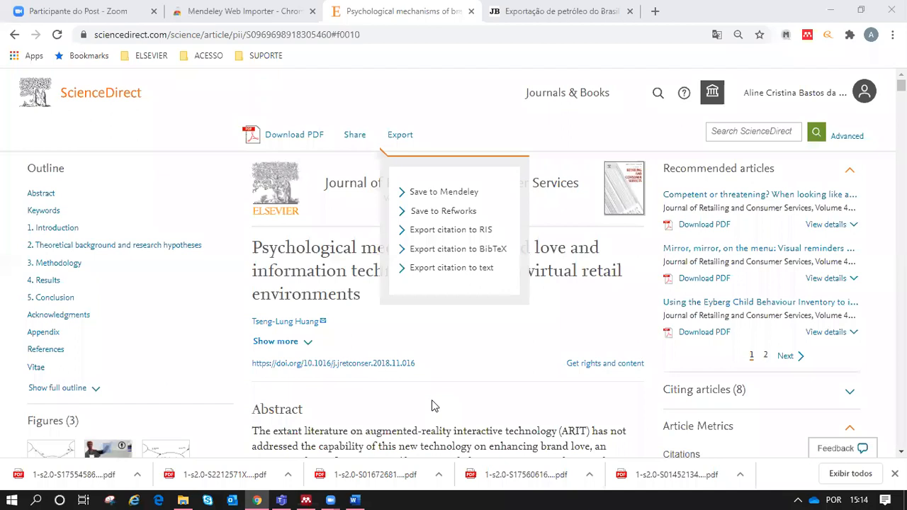
left_click(307, 499)
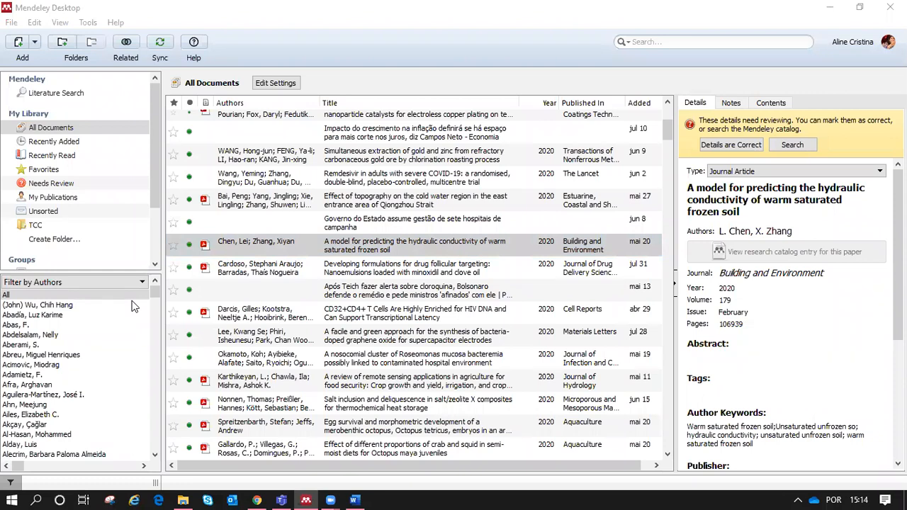
left_click_drag(159, 178, 160, 230)
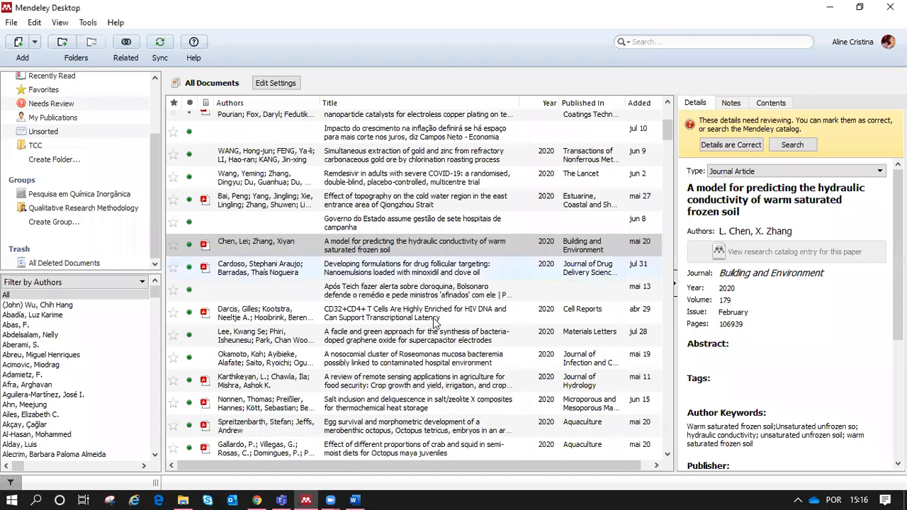
left_click(575, 495)
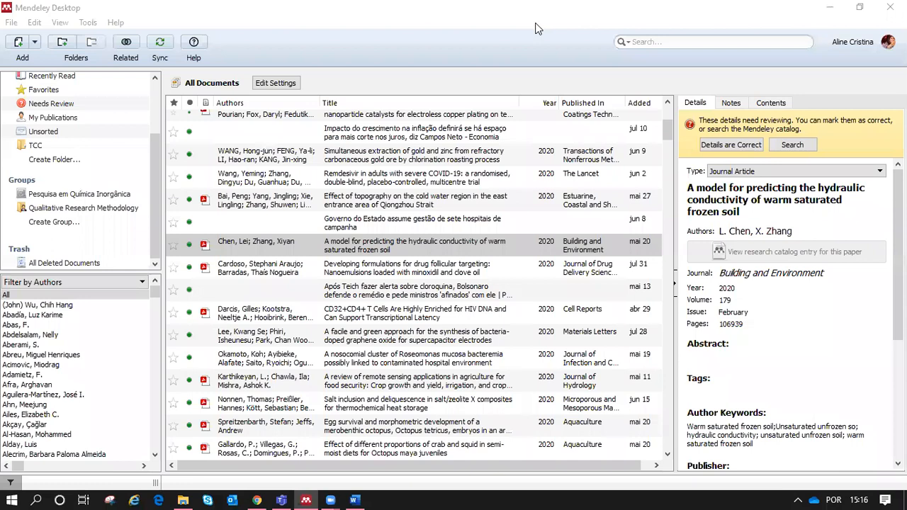
left_click(419, 20)
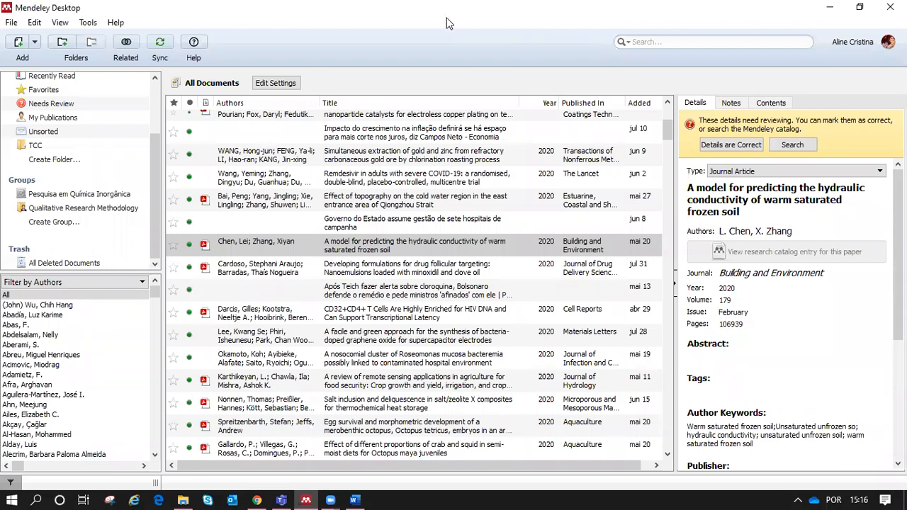
left_click(446, 23)
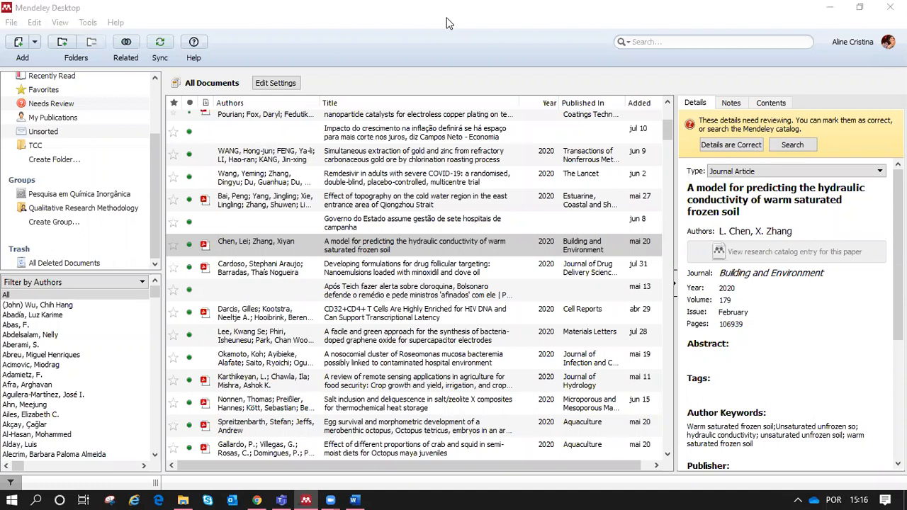
left_click(361, 252)
left_click(430, 49)
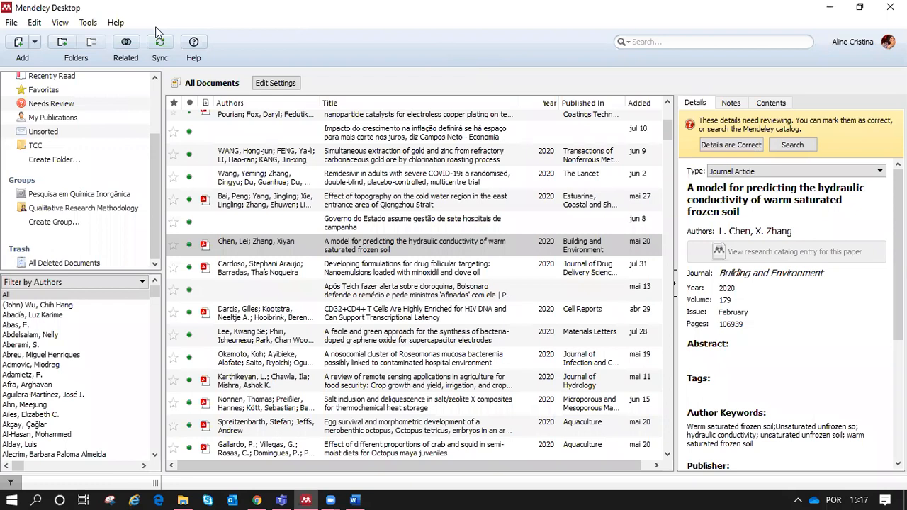
left_click(88, 23)
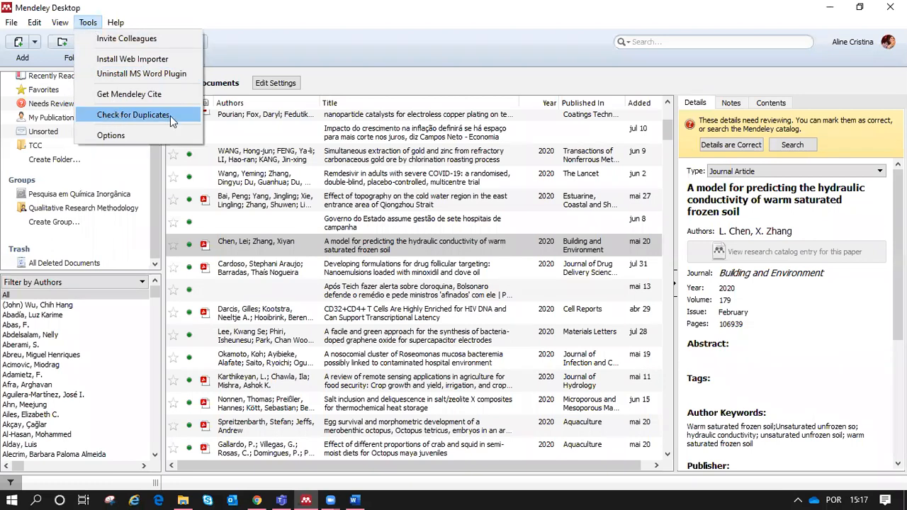
Step: Run Check for Duplicates on the library, close the 'No duplicates found' bar, and select the follicular targeting paper
left_click(137, 118)
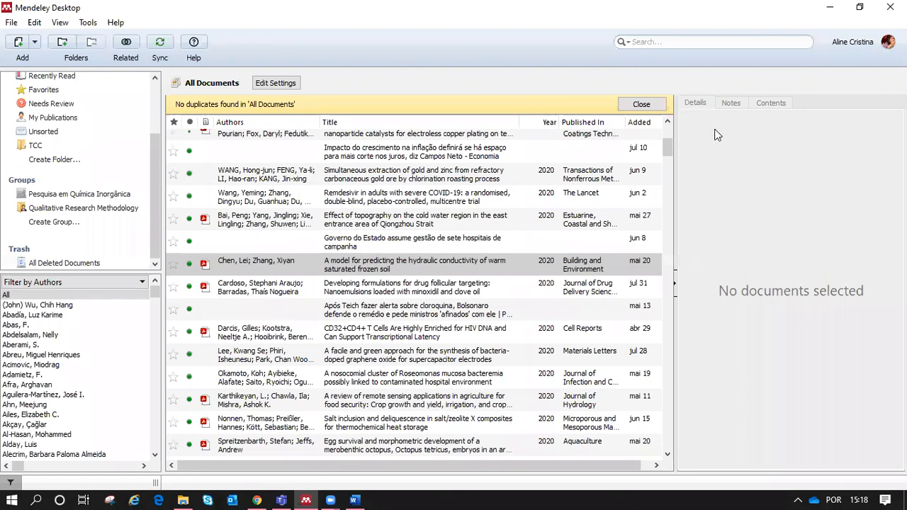
left_click(641, 104)
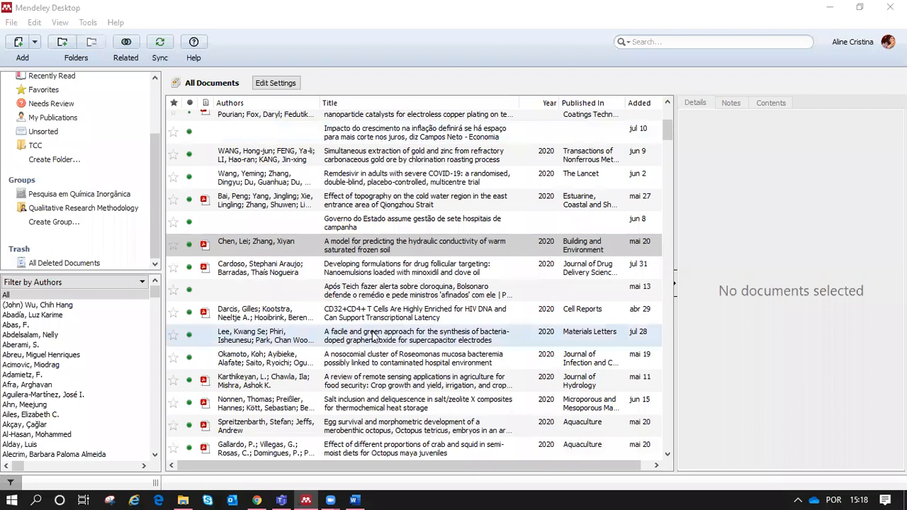
left_click(363, 266)
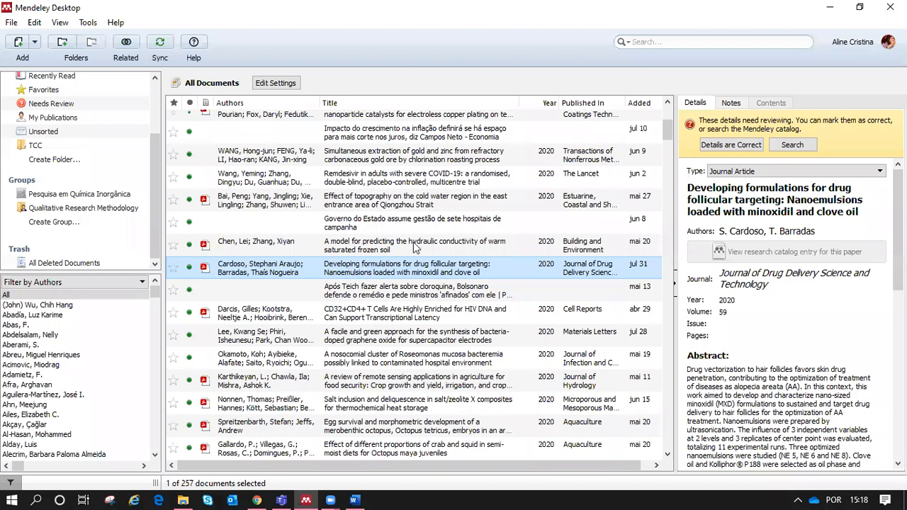
Step: Wrap 'Developing' in the minoxidil paper's title with <i> and </i> tags and commit the edit
left_click(687, 188)
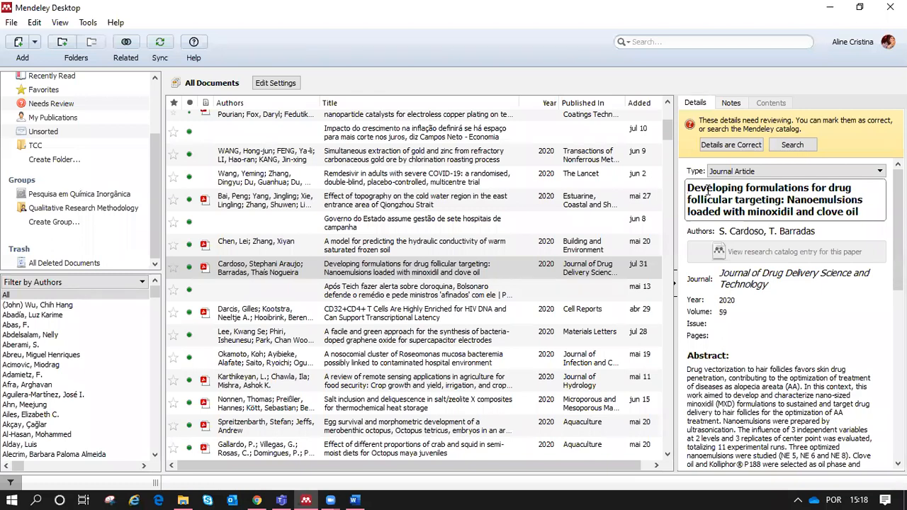
type("<")
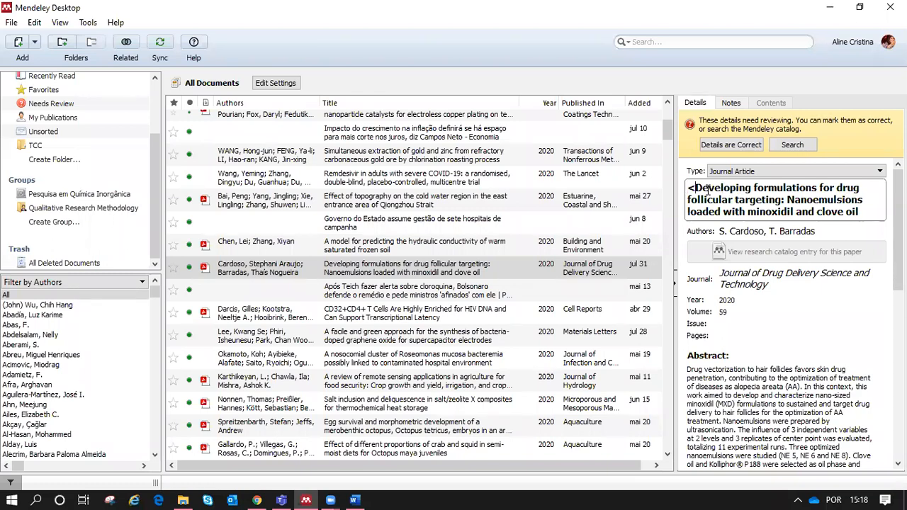
type("i")
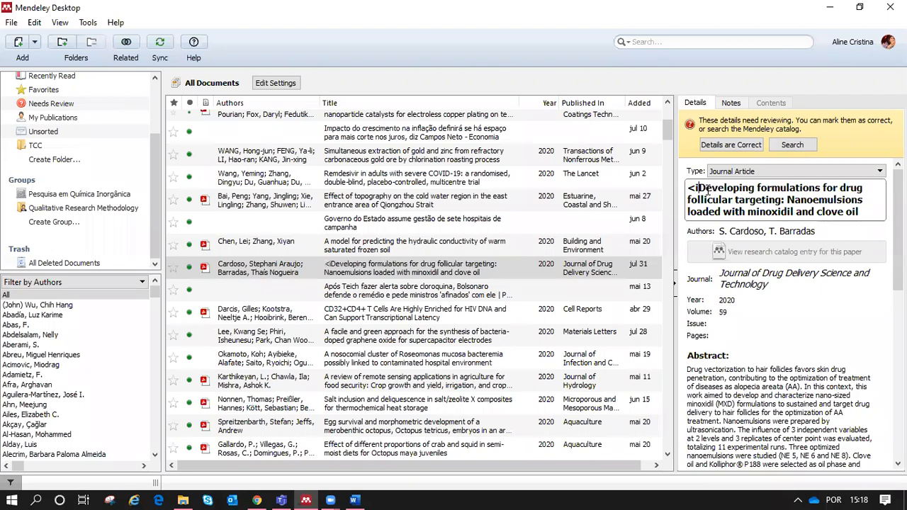
type(">")
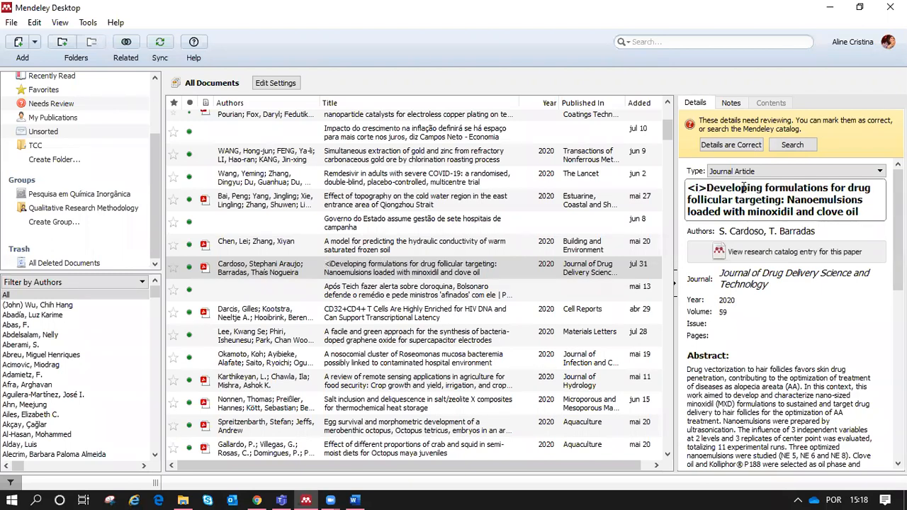
double_click(764, 188)
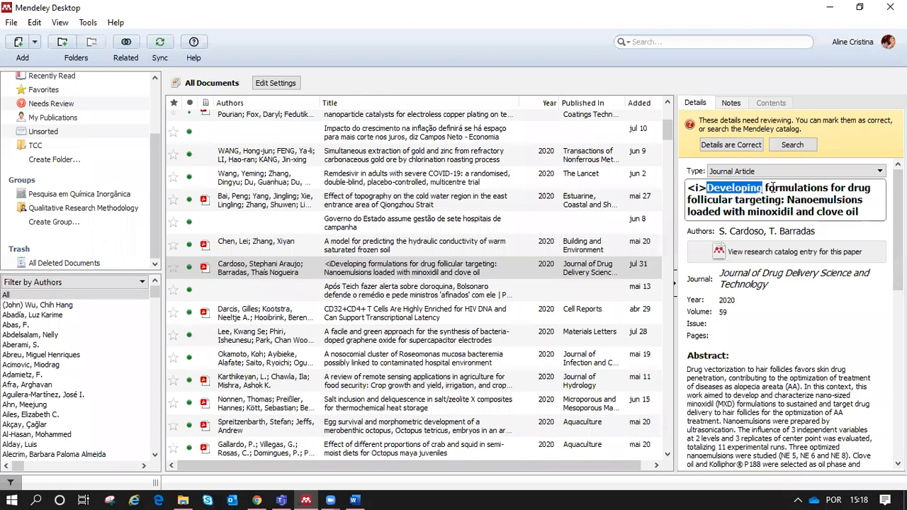
left_click(764, 188)
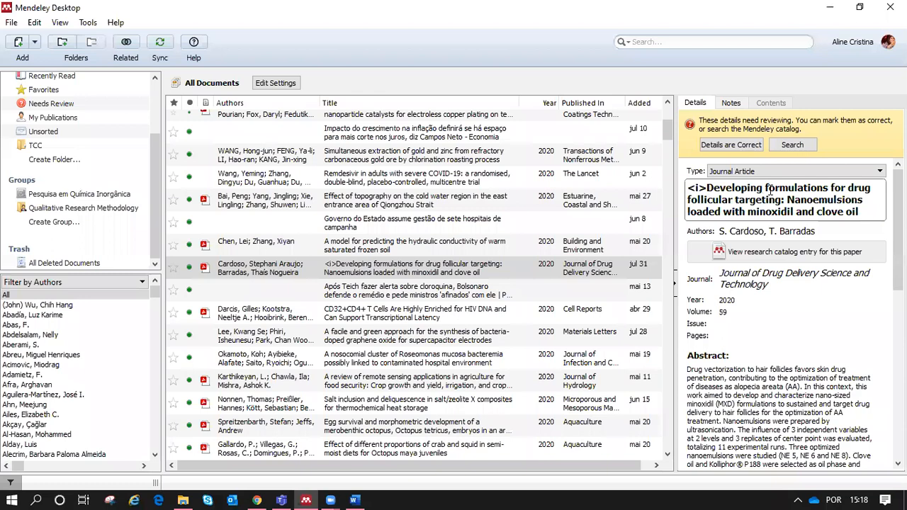
type("<")
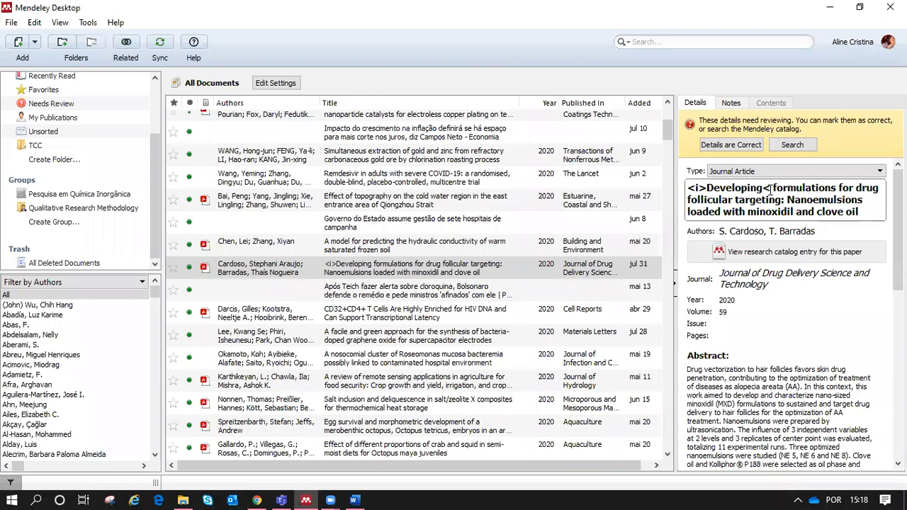
type("/i")
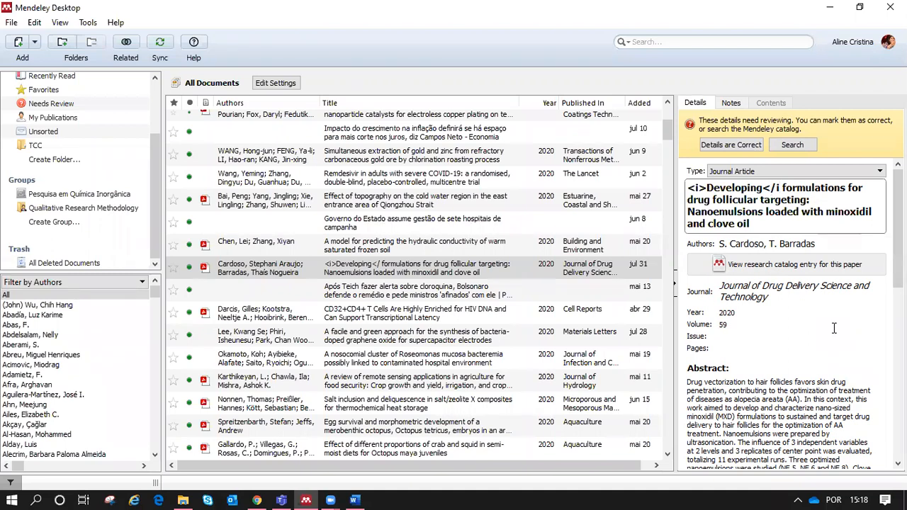
type(">")
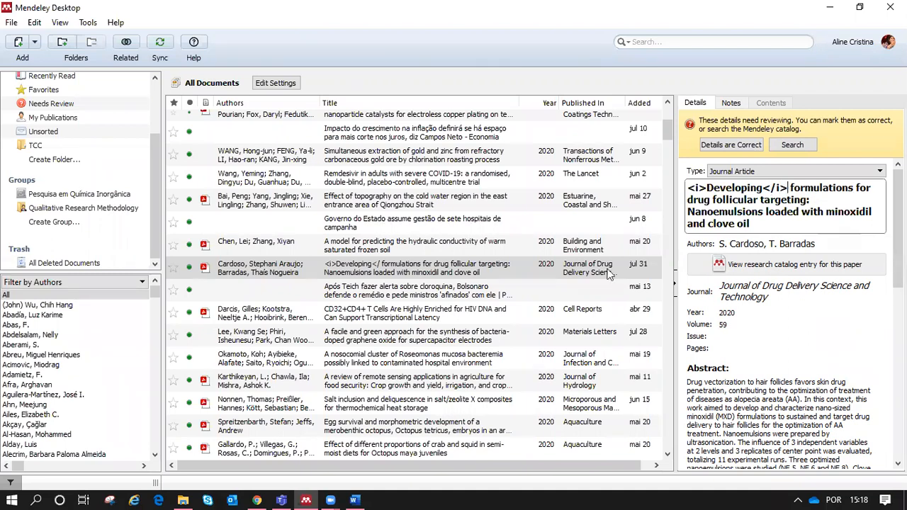
left_click(429, 292)
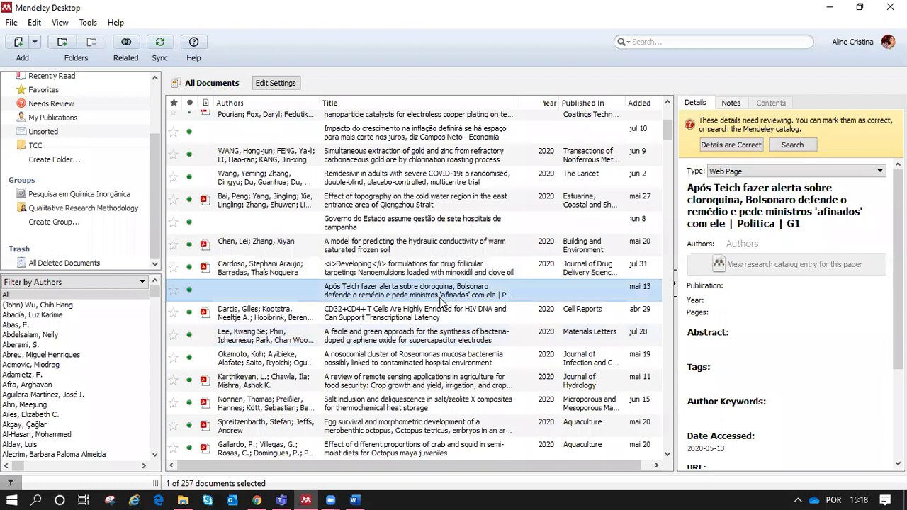
Step: Show the Details panel for the 'Governo do Estado assume gestão…' web page entry
left_click(406, 275)
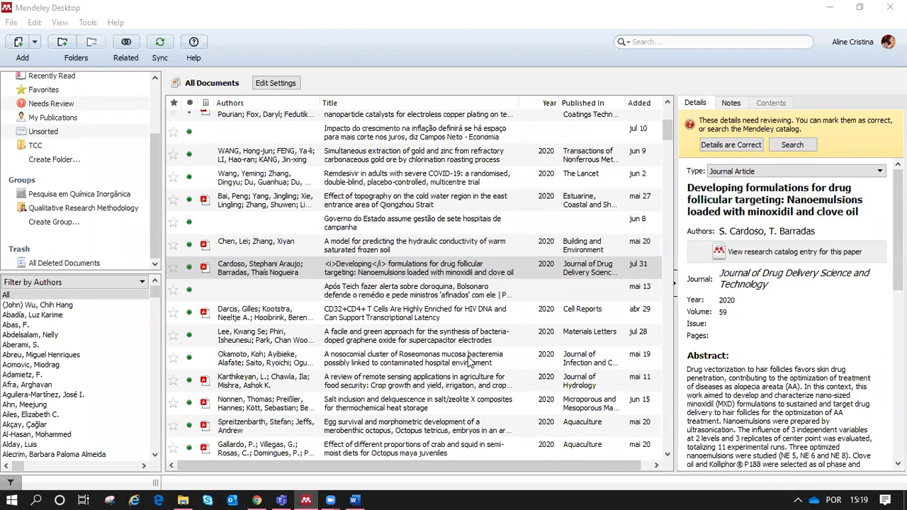
left_click(365, 228)
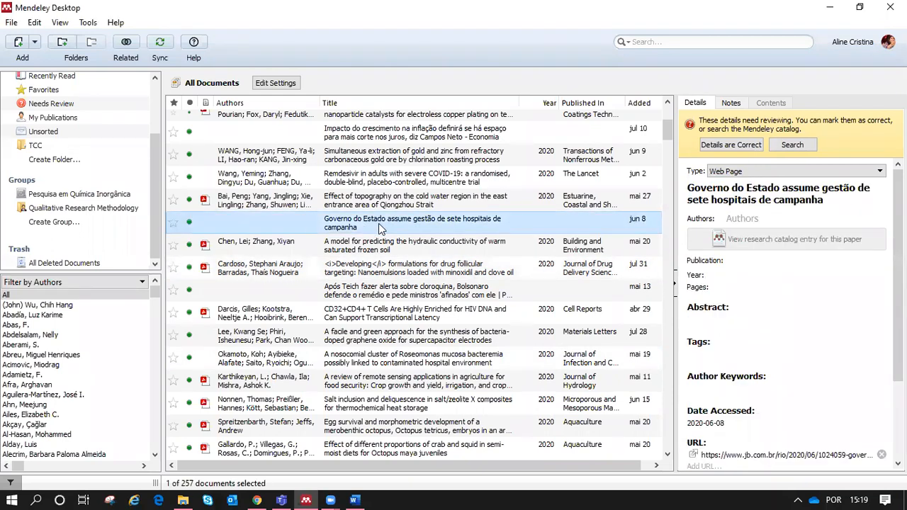
left_click(760, 171)
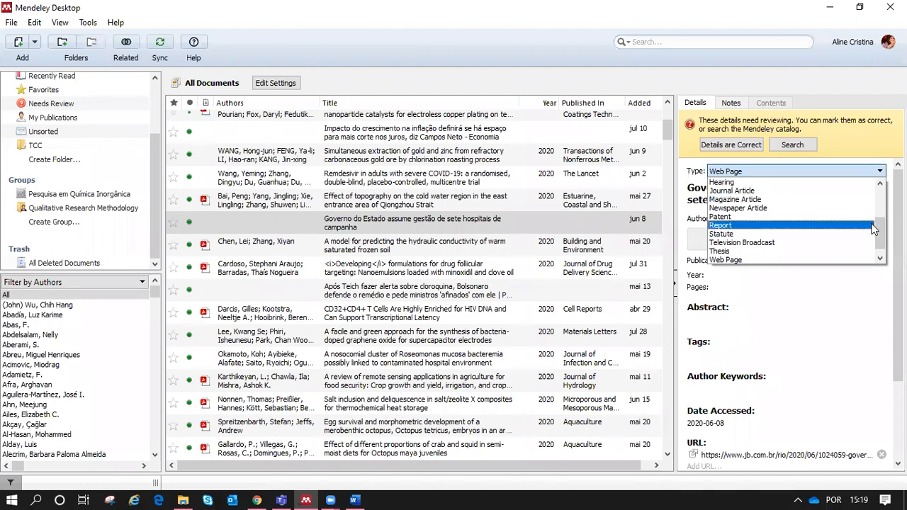
left_click_drag(879, 228, 883, 195)
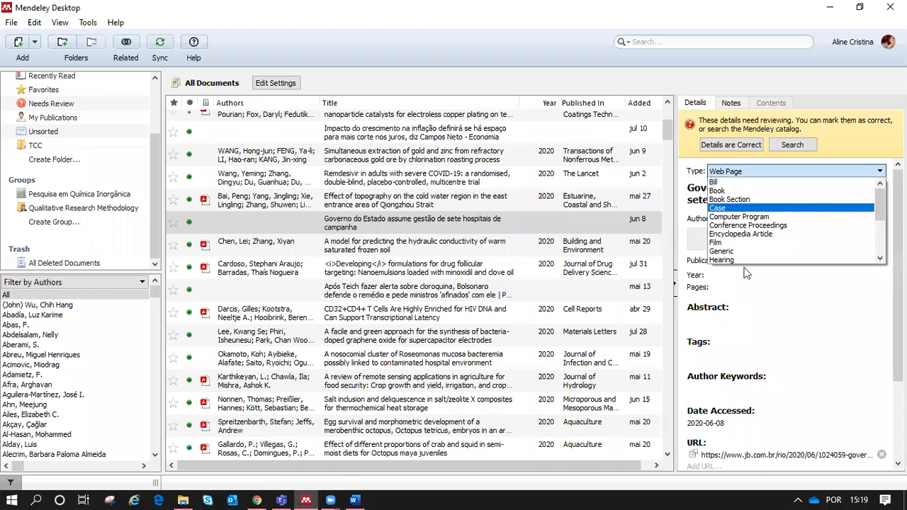
left_click_drag(882, 211, 882, 220)
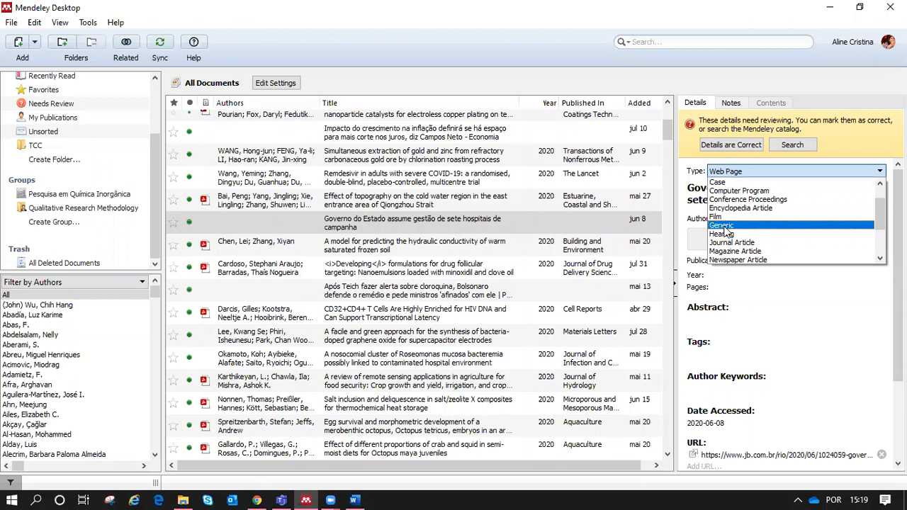
left_click(458, 494)
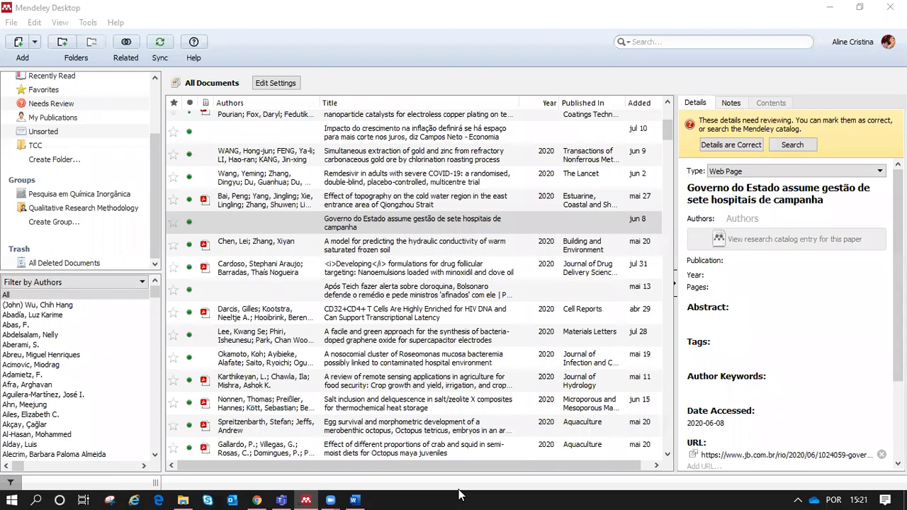
left_click(85, 24)
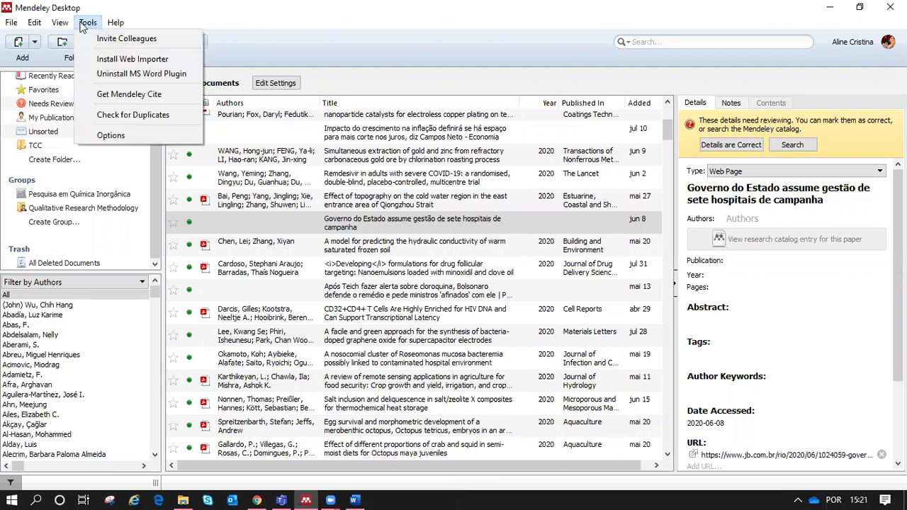
left_click(128, 116)
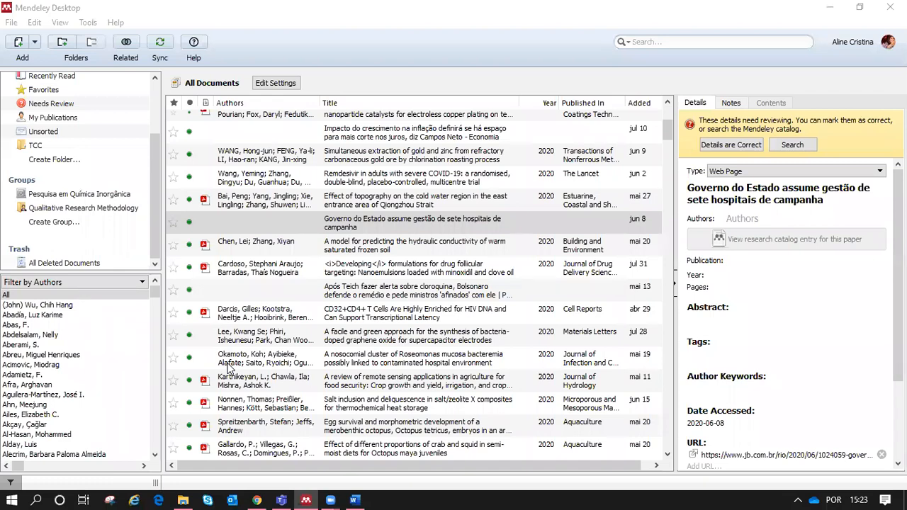
left_click(513, 80)
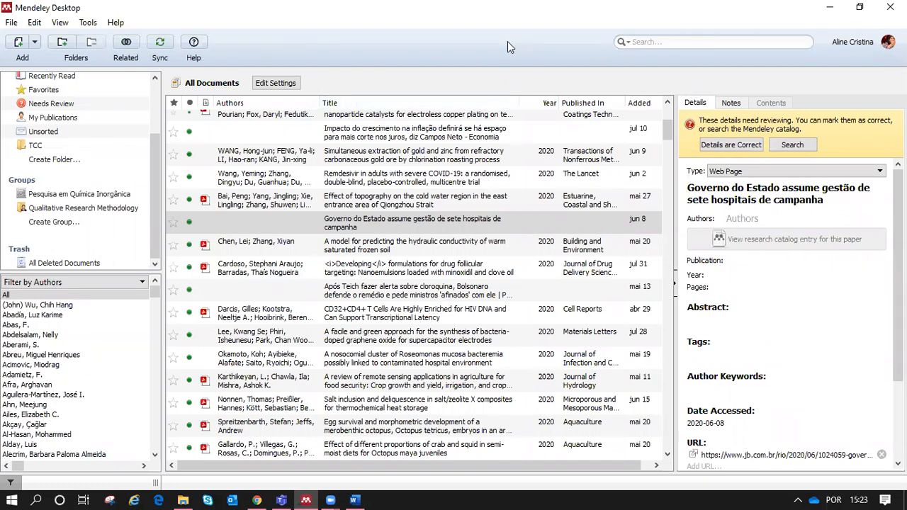
Step: Delete all the cited text and references from the Word document
left_click(356, 499)
key("ctrl+a")
scroll(416, 367, "down", 15)
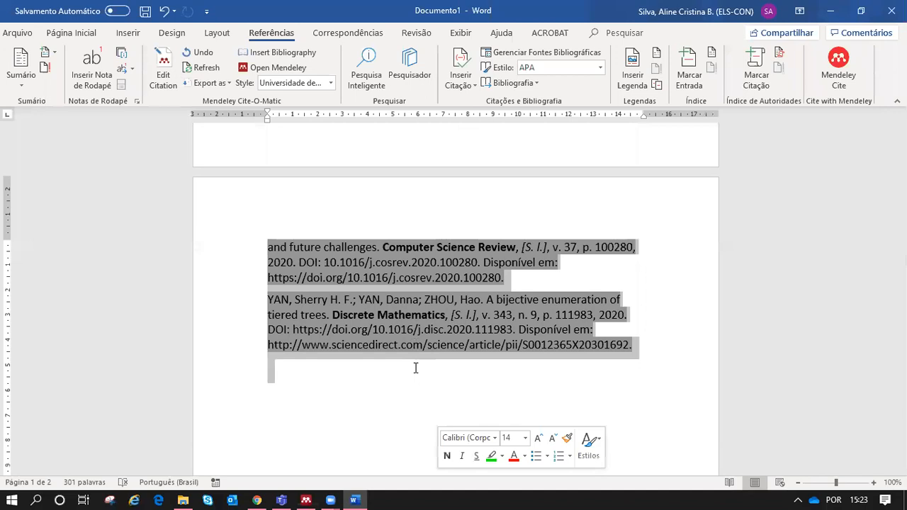
key("Delete")
Step: Set the font size to 36 and type the contact's e-mail address
left_click(71, 33)
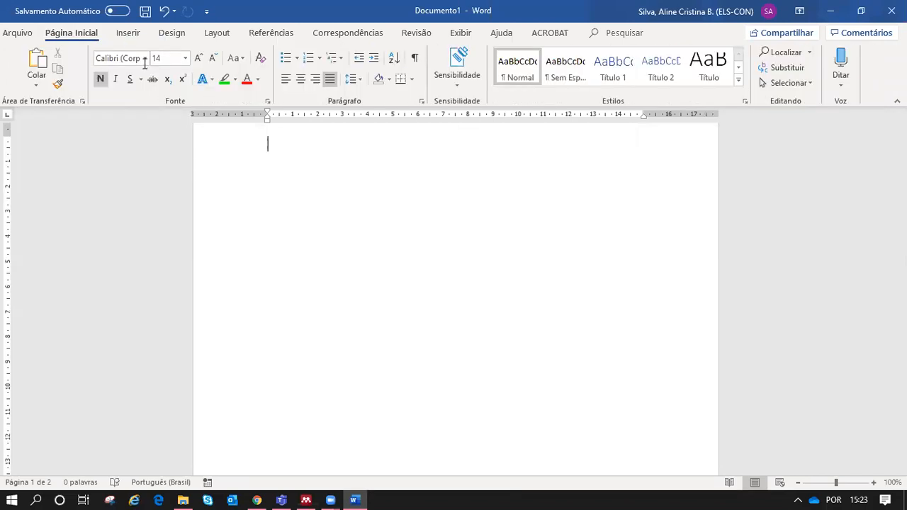
left_click(185, 58)
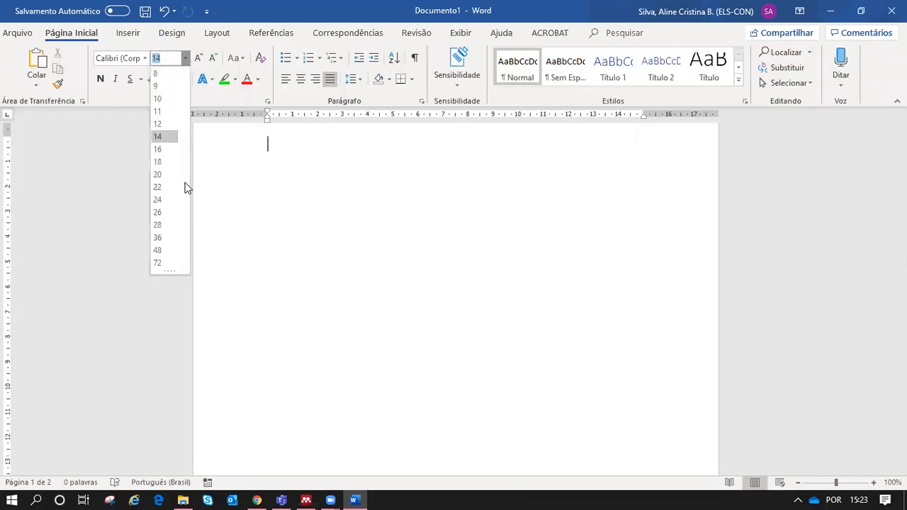
left_click(169, 240)
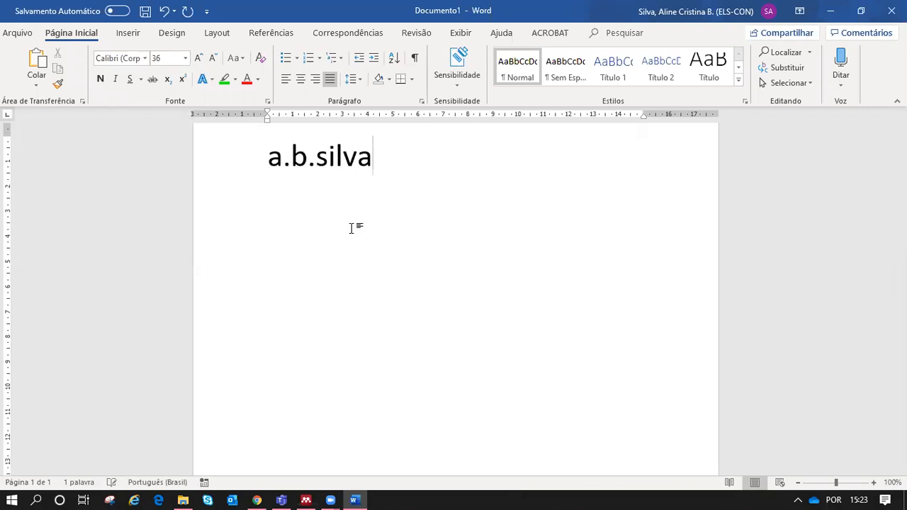
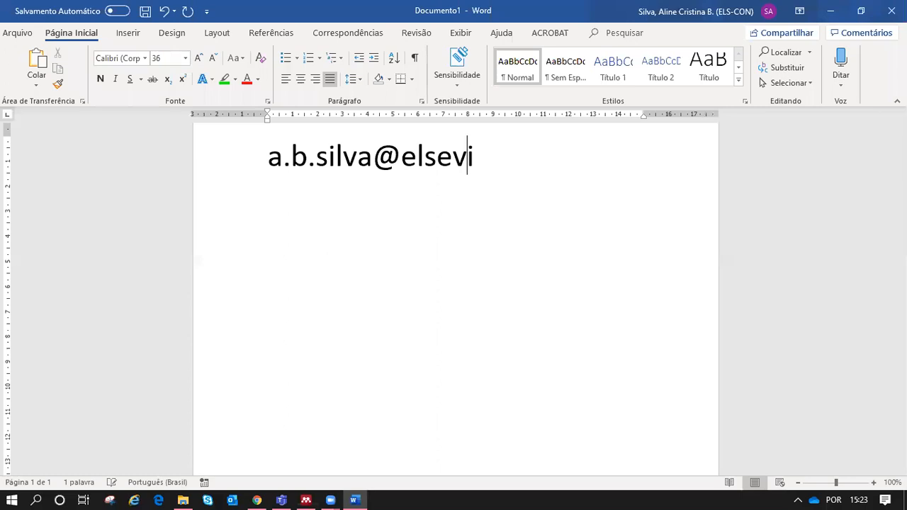